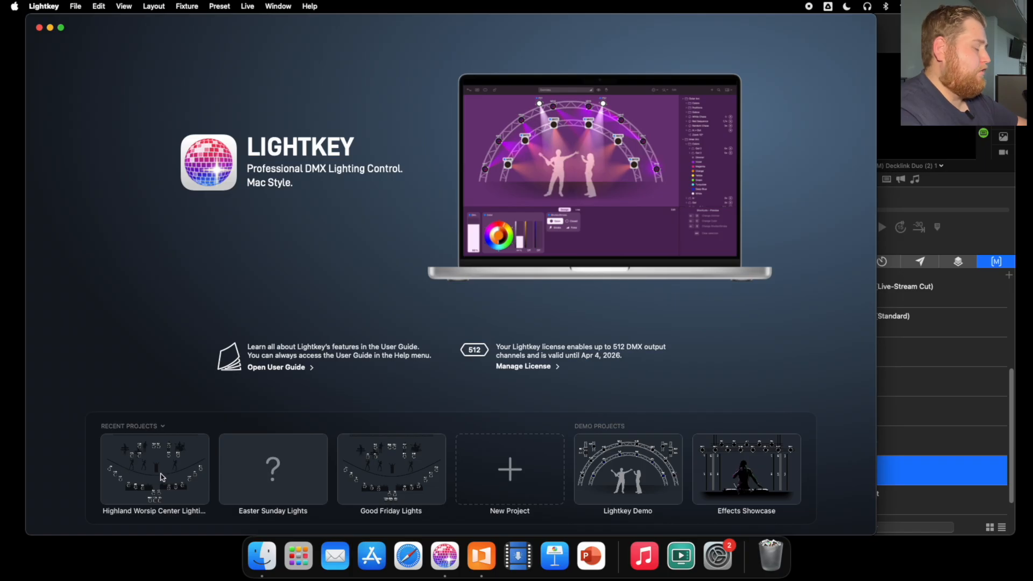
- Open the recent project "Highland Worsip Center Lighting" and take its window out of full screen
double_click(161, 476)
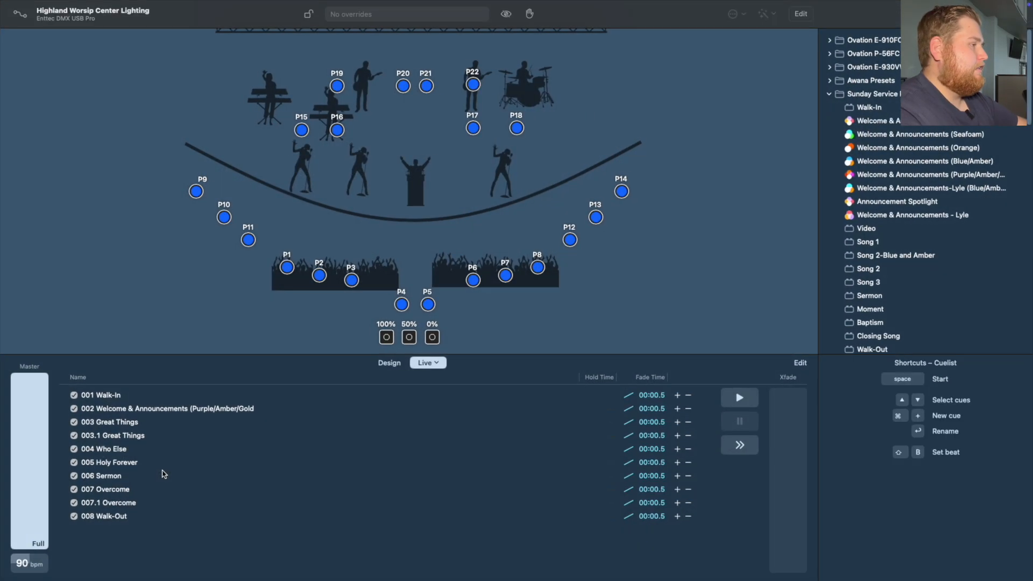
mouse_move(16, 5)
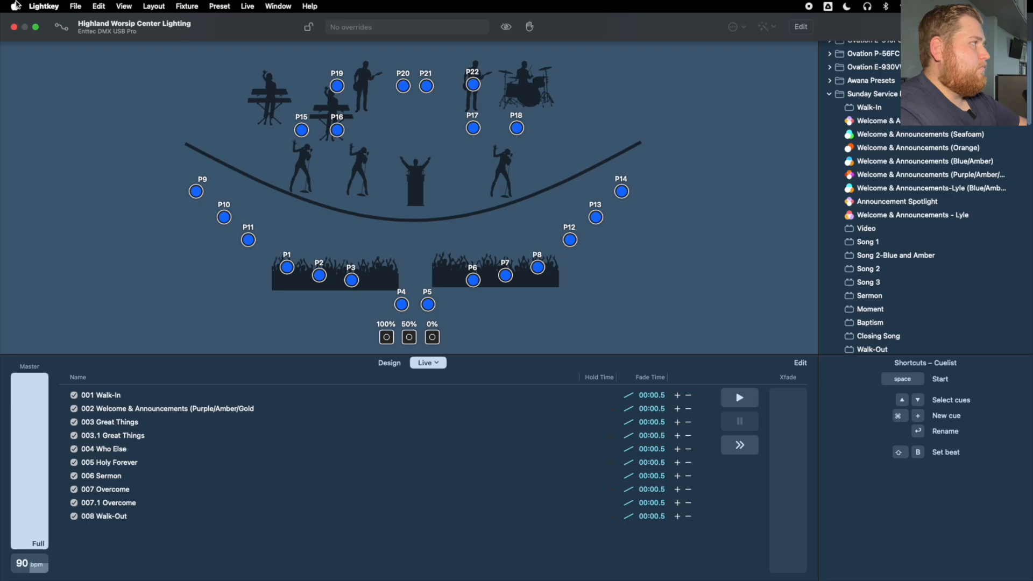
click(36, 27)
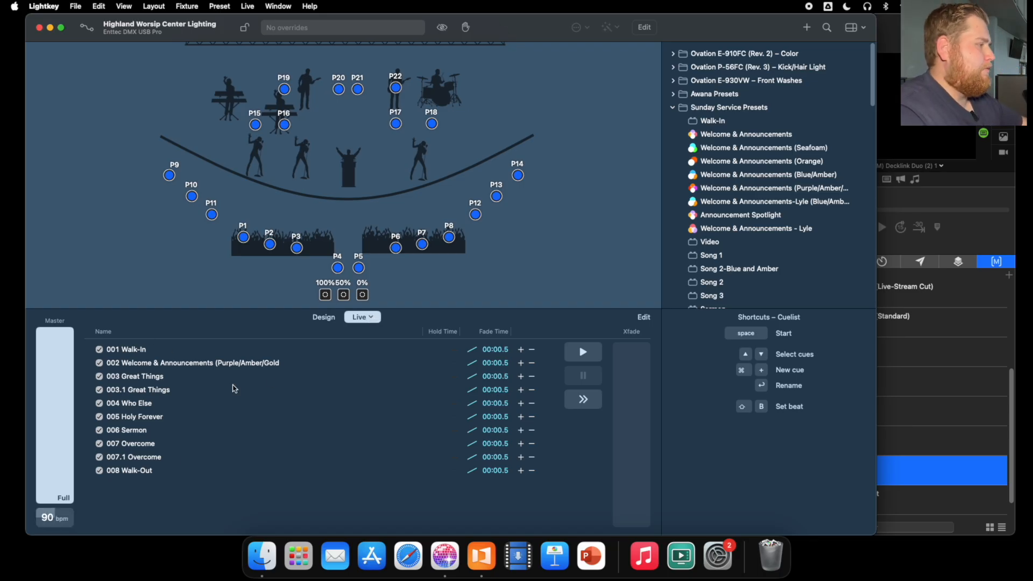
- Add a new cuelist named "Tutorial Video" to the project's live pages
click(371, 318)
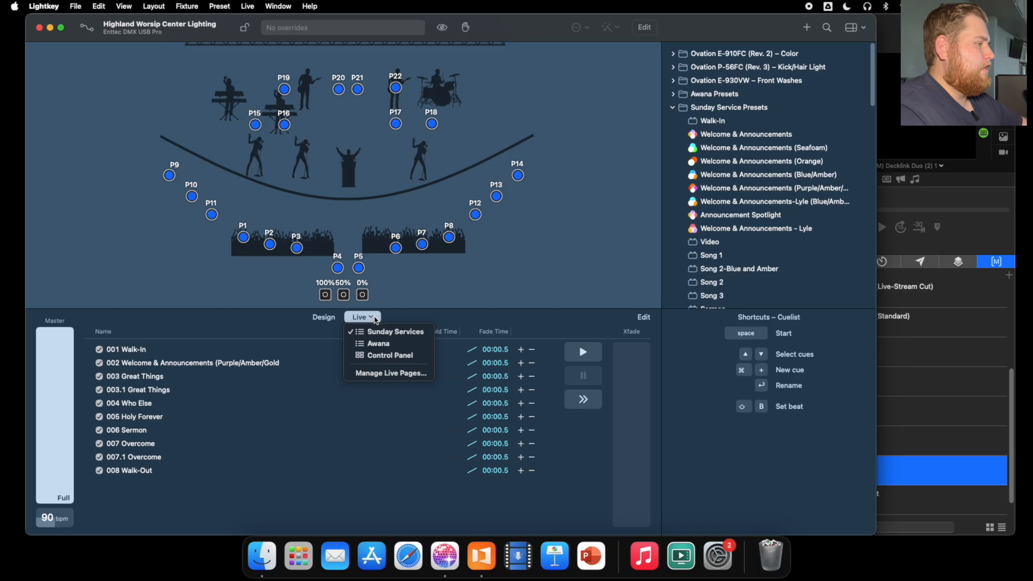
click(372, 317)
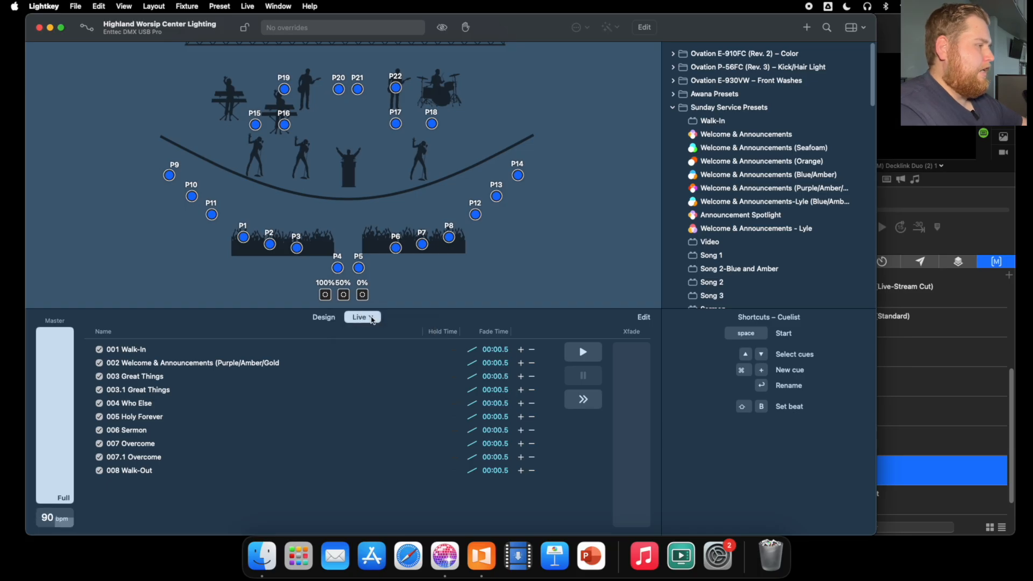
click(371, 318)
click(371, 373)
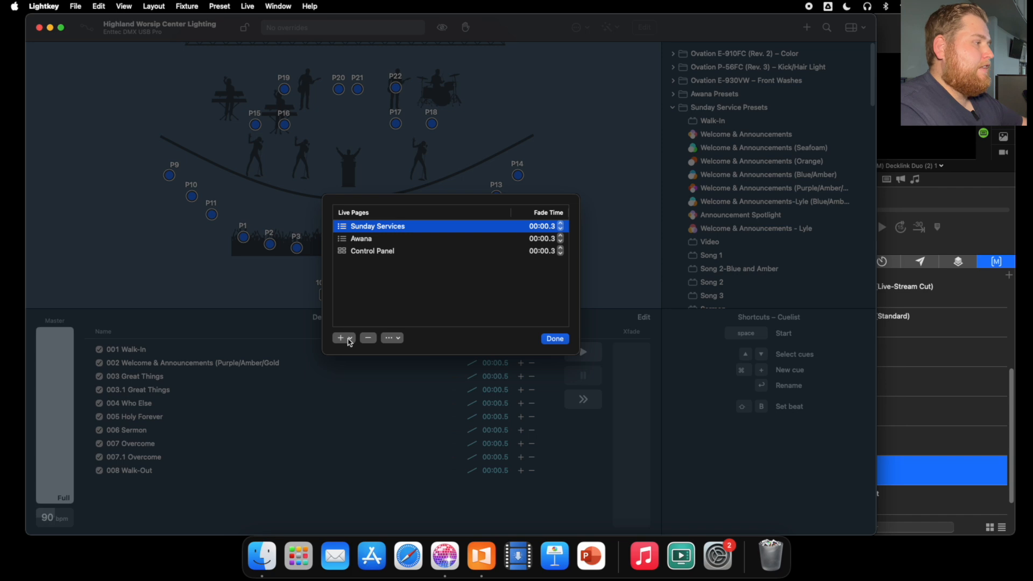
click(352, 339)
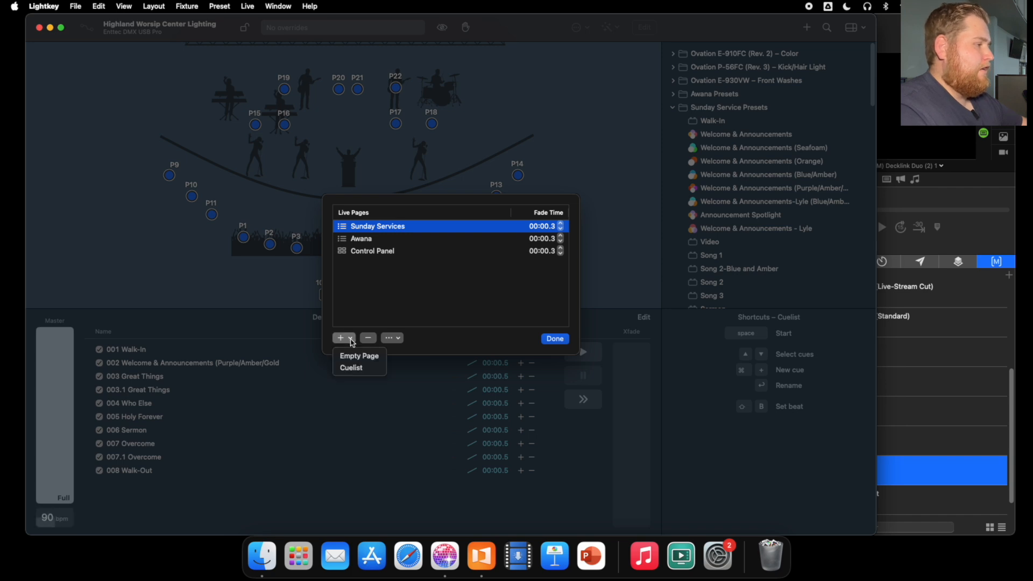
click(358, 368)
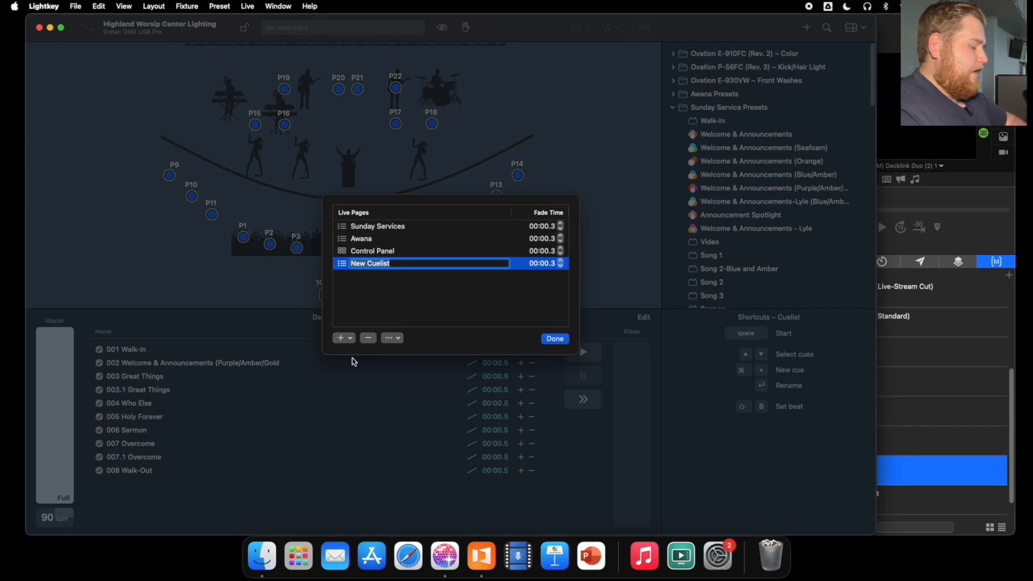
text(Tutorial Video)
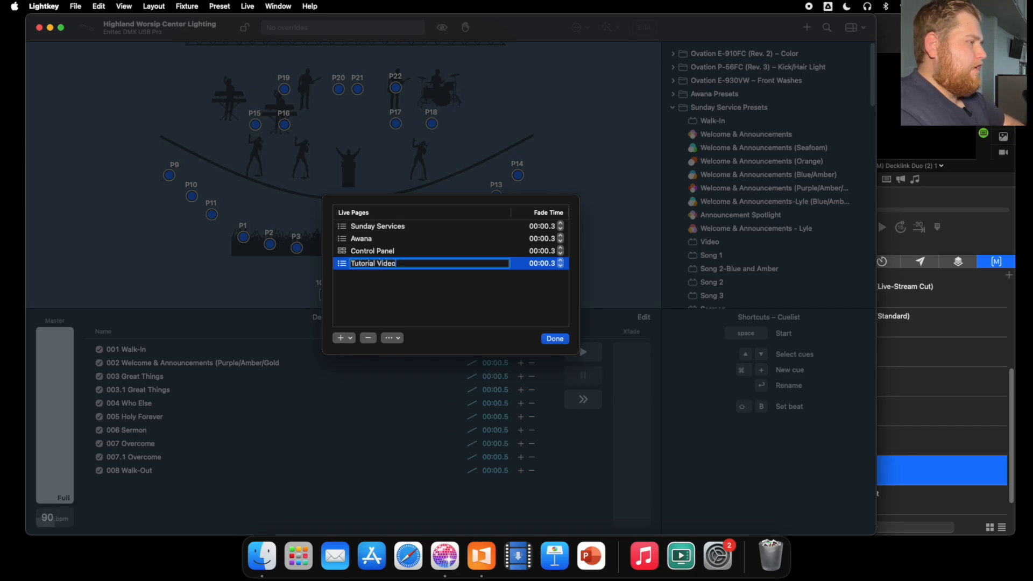
key(Return)
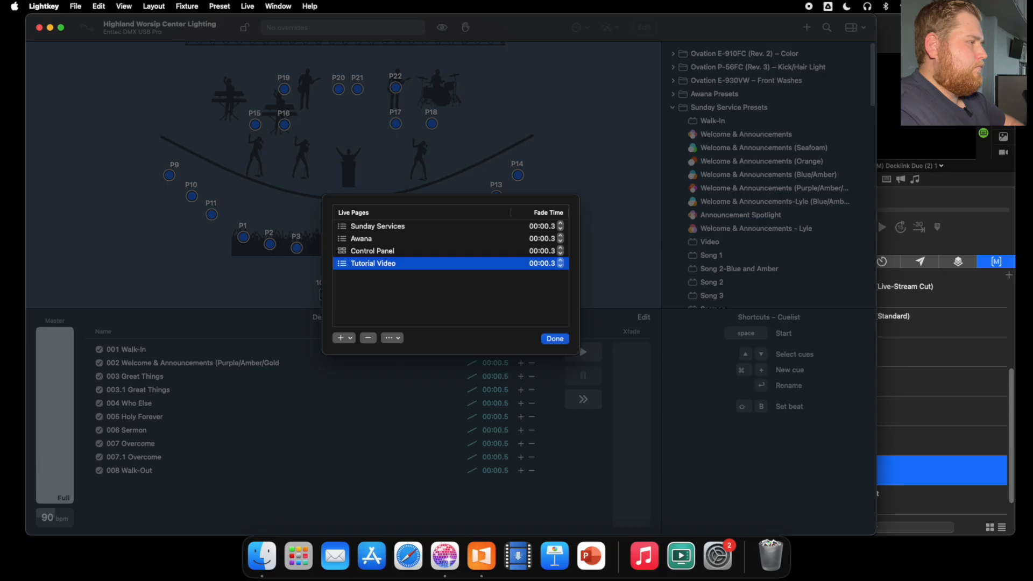
click(567, 337)
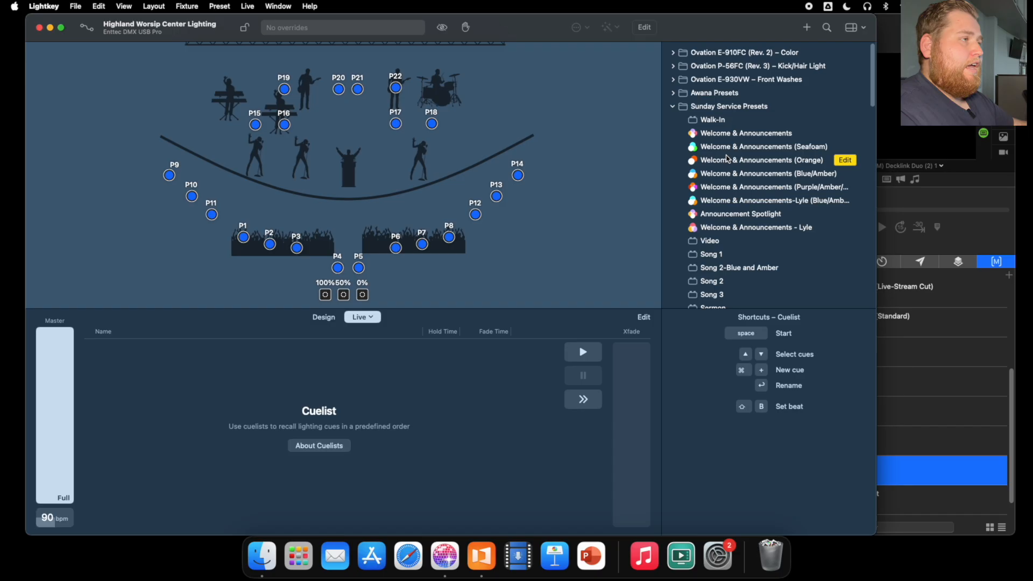
- Browse the preset palette and preview Song - Intro and Song - Verse (Vocals) from the Purple, White worship presets
scroll(722, 113, down, 1)
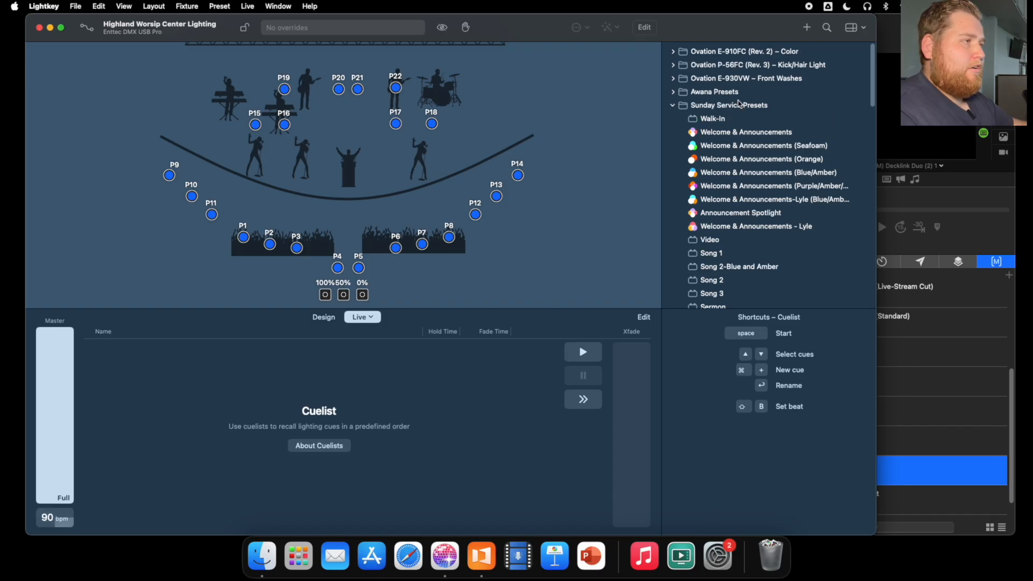
scroll(739, 134, down, 1)
scroll(738, 135, down, 1)
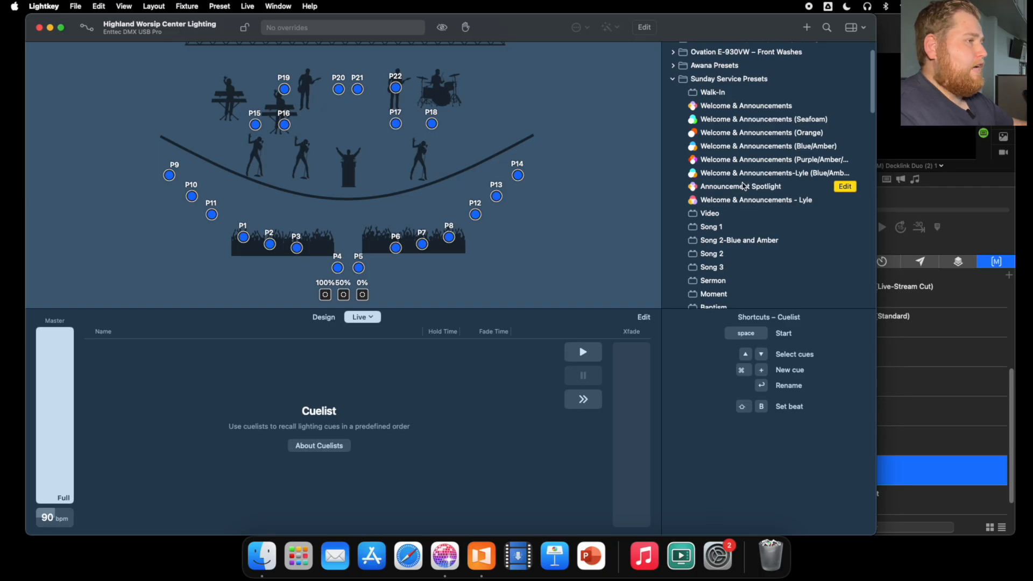
scroll(726, 202, down, 10)
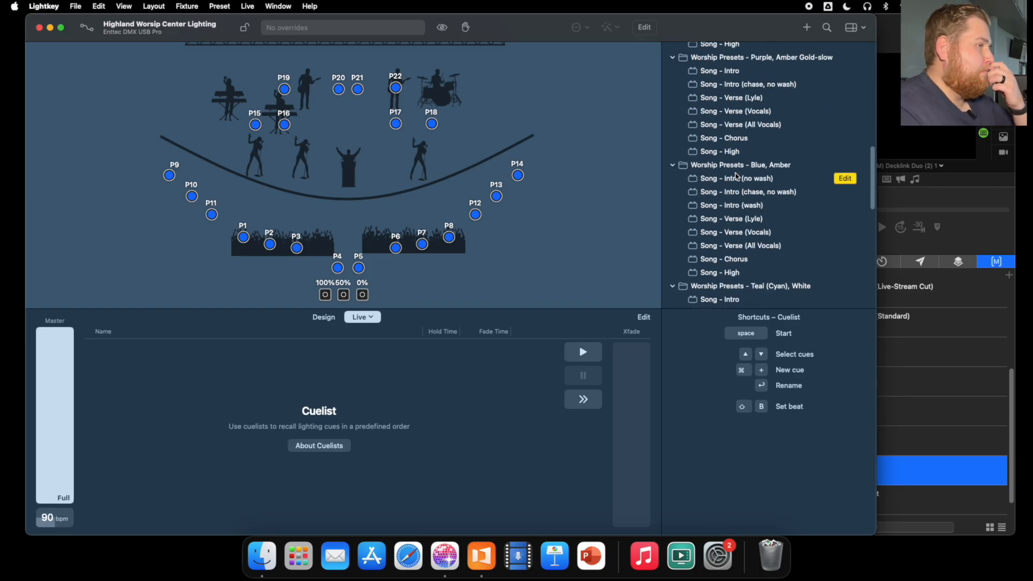
scroll(732, 102, up, 5)
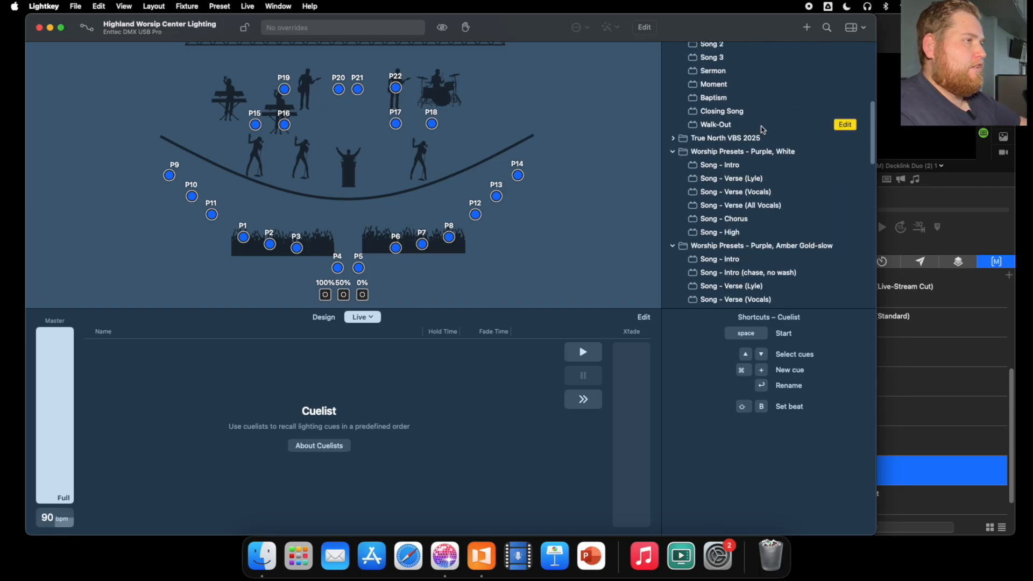
click(738, 167)
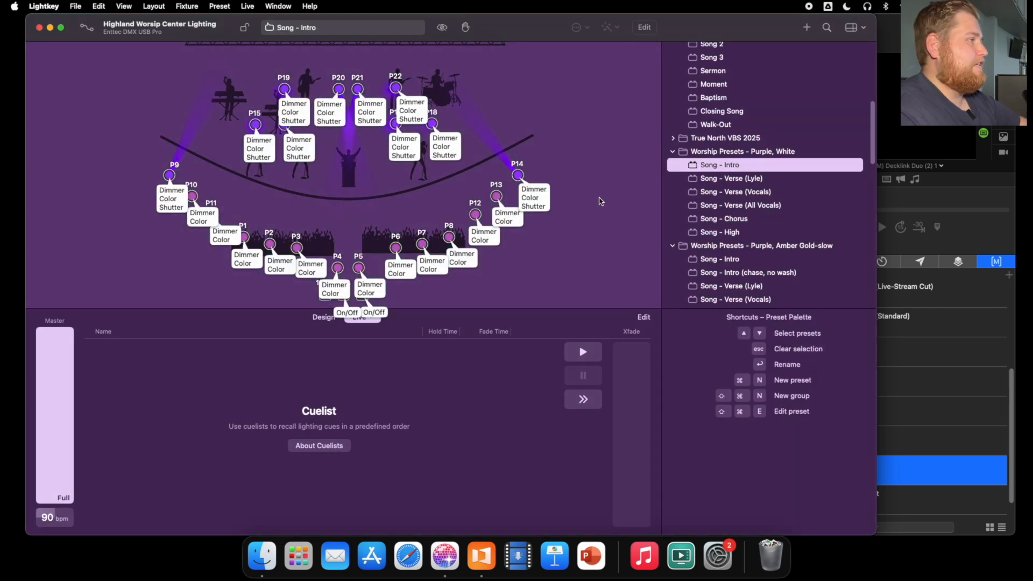
click(741, 192)
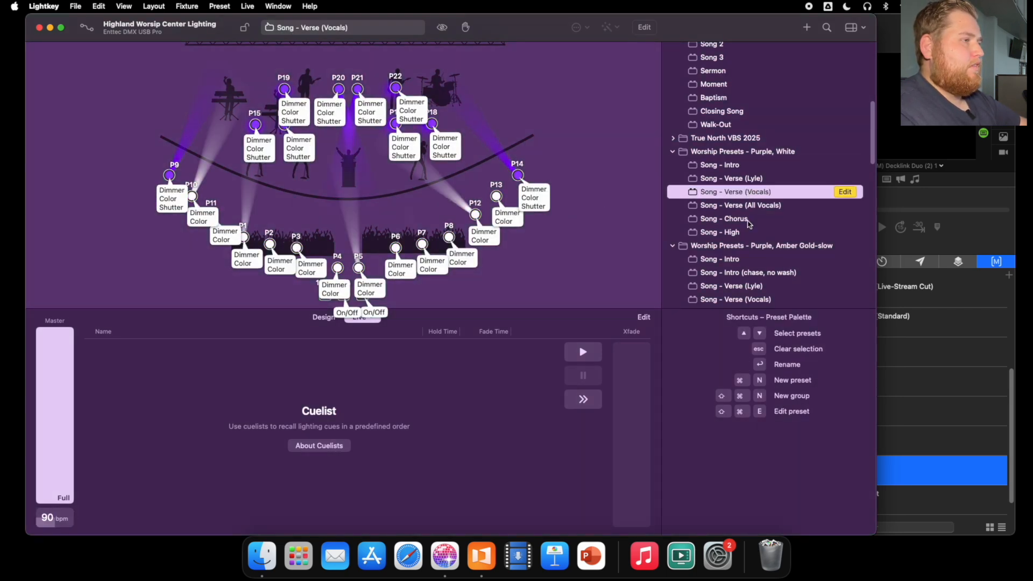
- Preview the Song - Verse (All Vocals) presets of the Purple, Amber Gold-slow and Blue, Amber groups on the stage
click(729, 247)
scroll(750, 250, down, 2)
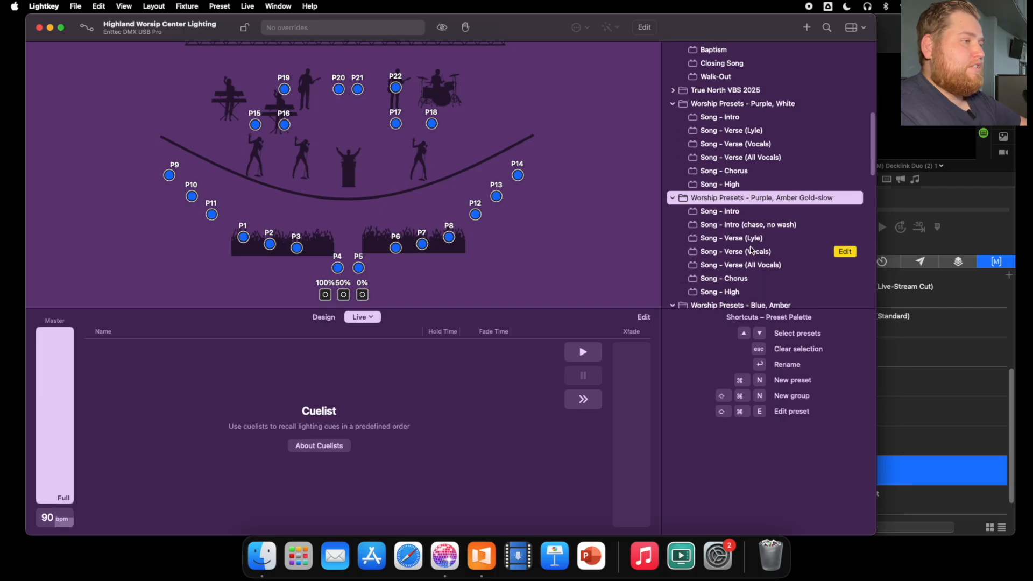
click(751, 258)
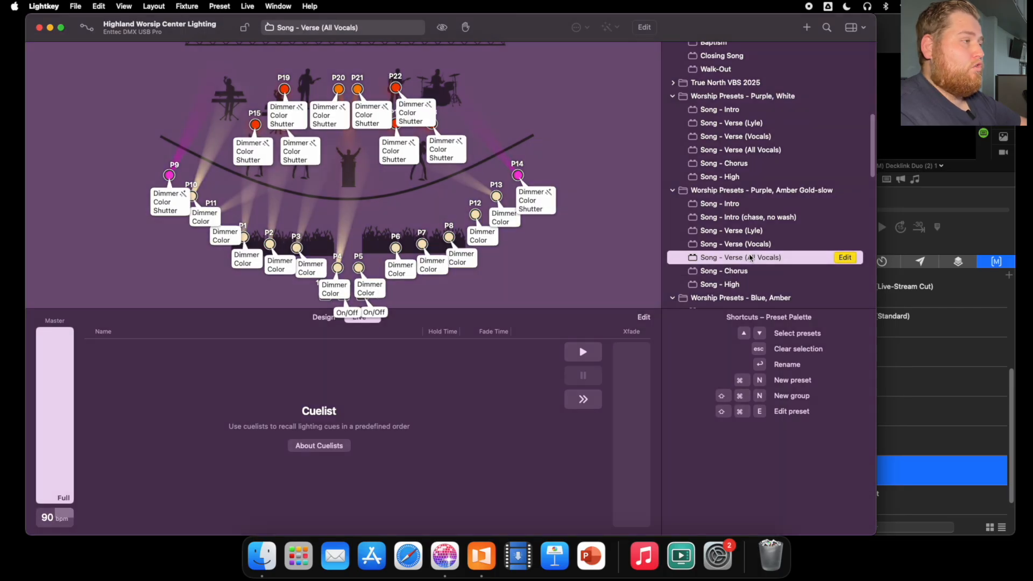
scroll(748, 256, down, 6)
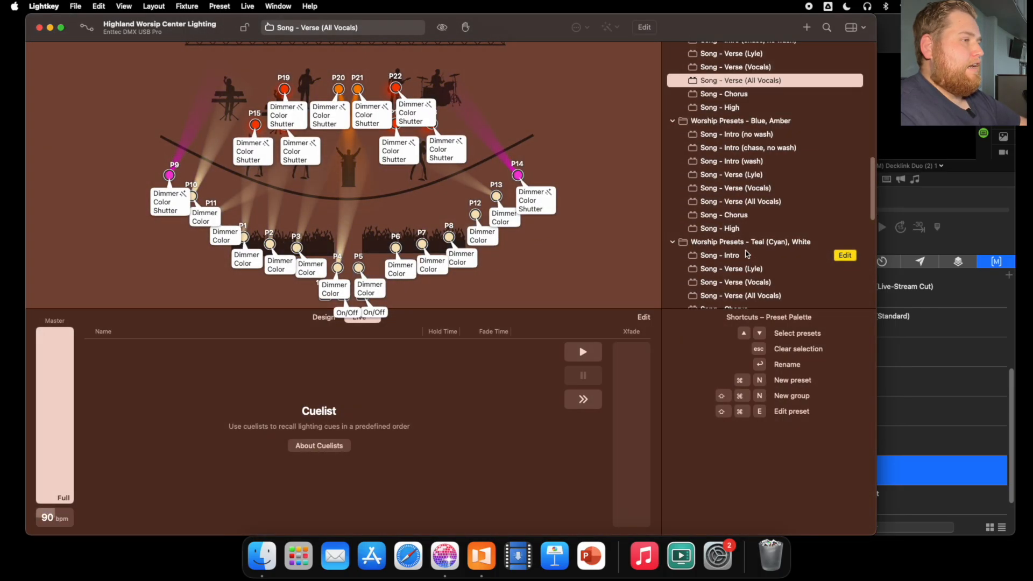
click(748, 202)
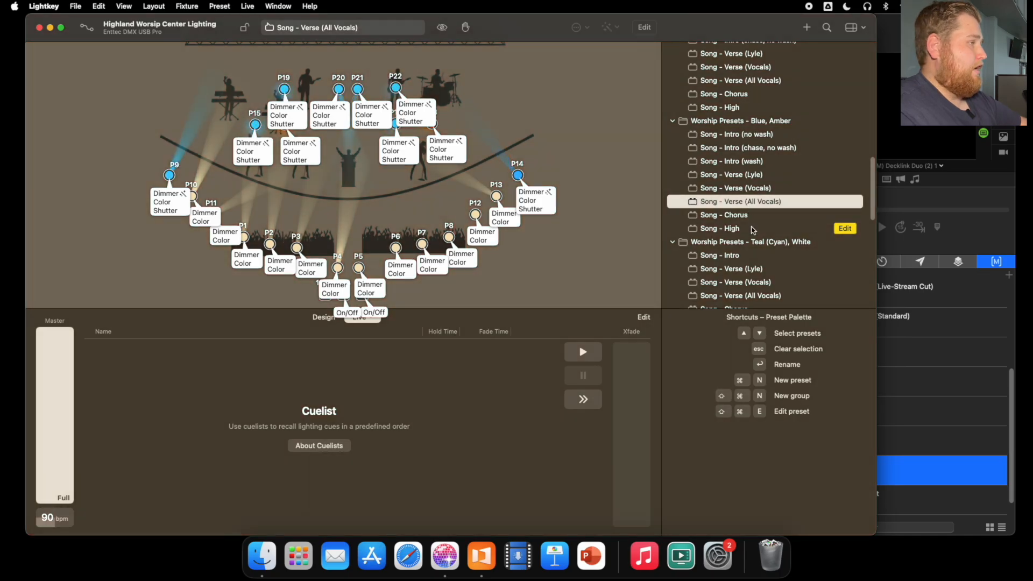
scroll(749, 253, down, 2)
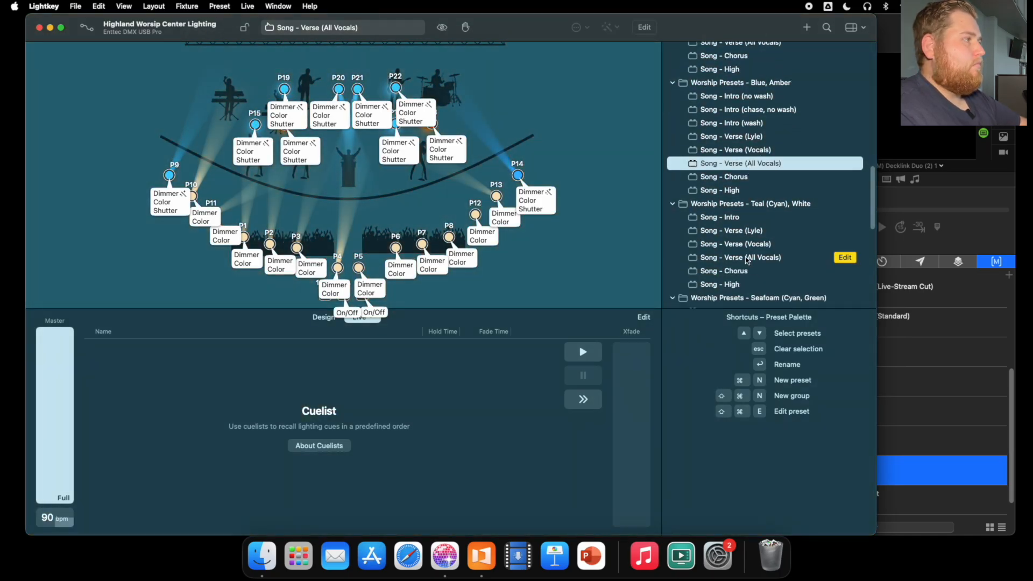
click(595, 177)
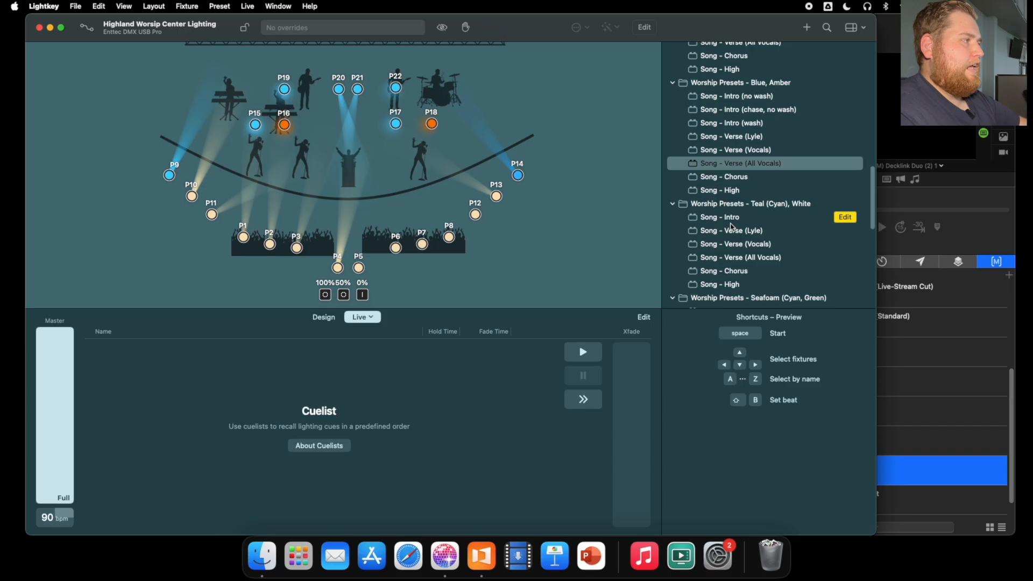
- Preview the Song - Verse (All Vocals) presets of the Teal (Cyan), White and Seafoam (Cyan, Green) groups
scroll(747, 205, down, 3)
click(747, 199)
click(619, 174)
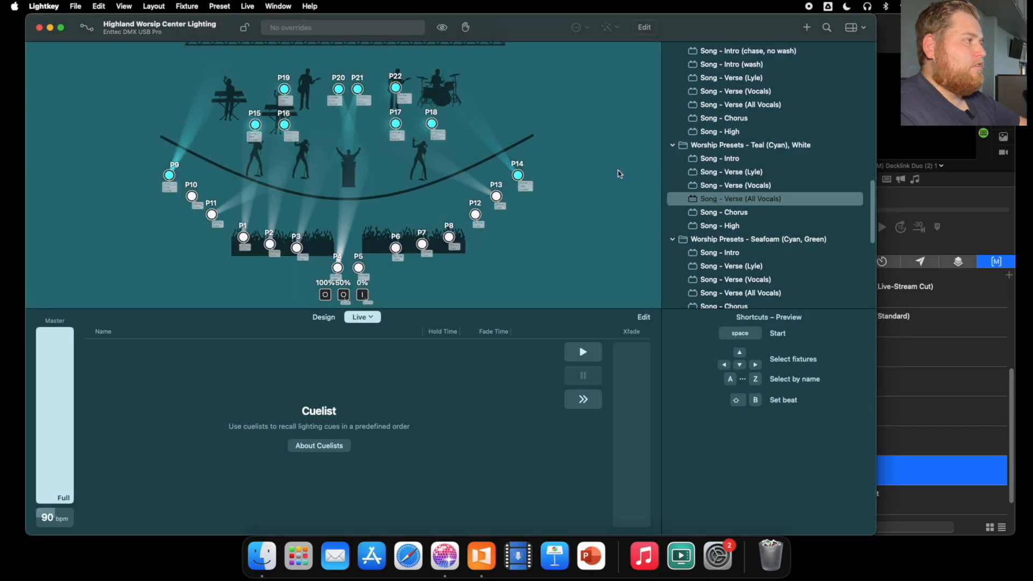
scroll(736, 209, down, 5)
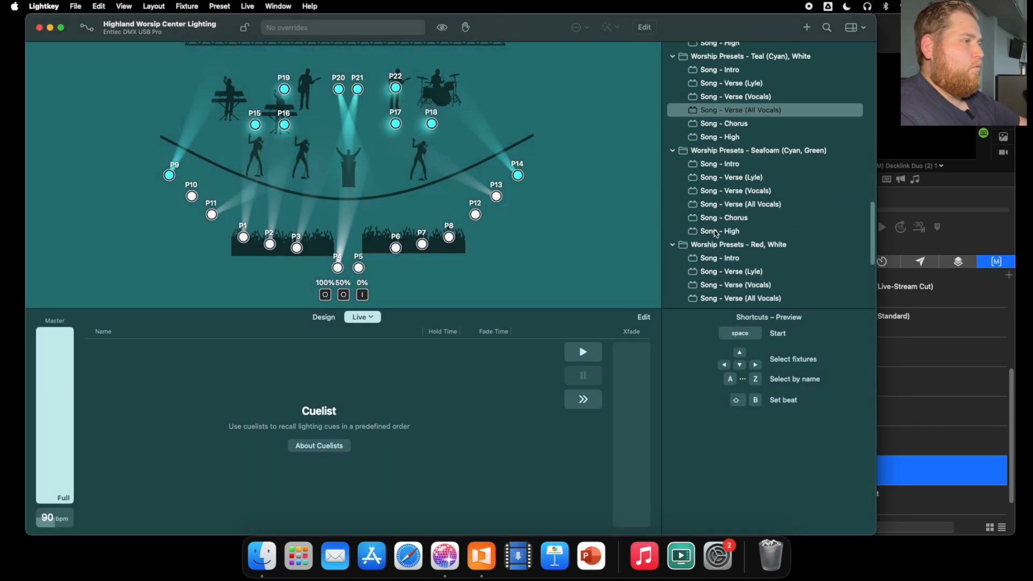
click(736, 210)
click(622, 198)
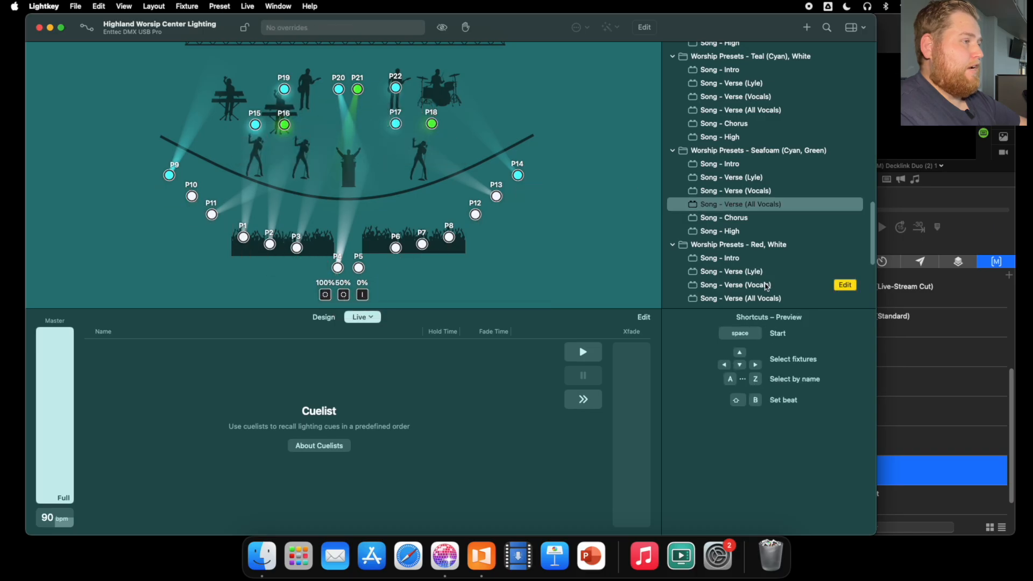
scroll(766, 286, up, 3)
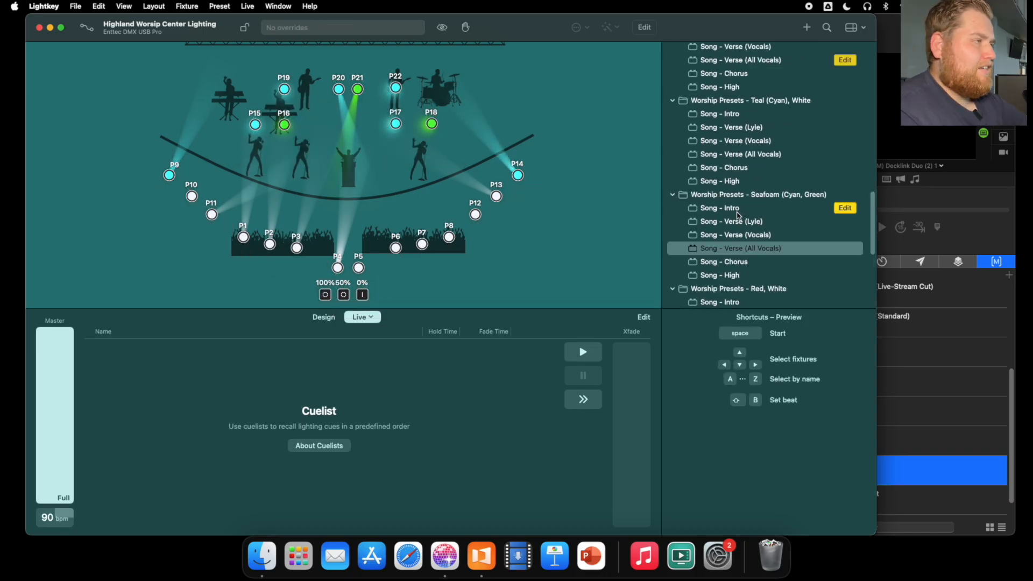
scroll(737, 215, up, 15)
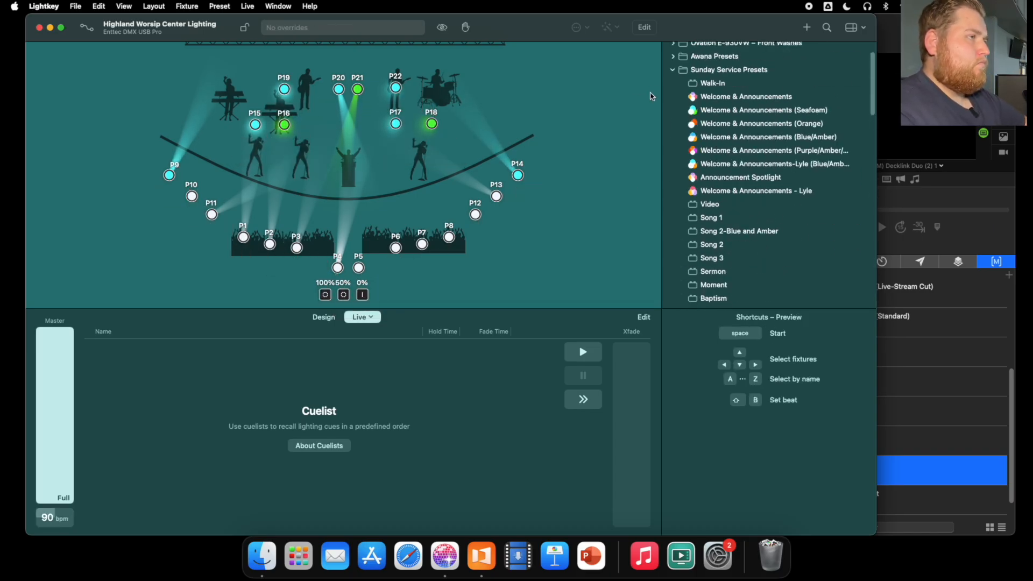
- Switch to ProPresenter to check the service playlist, and return to Lightkey
mouse_move(799, 208)
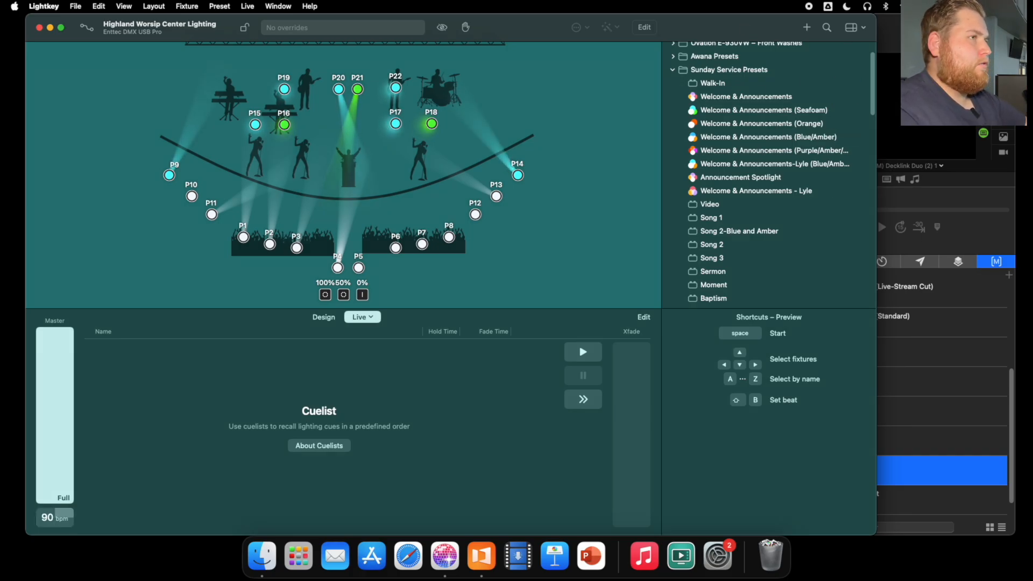
key(super+Tab)
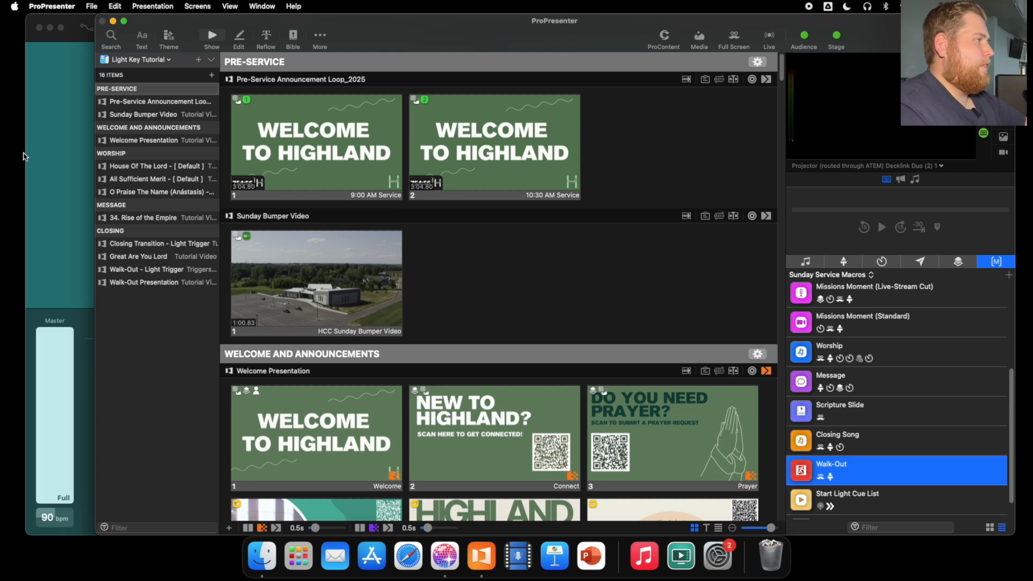
key(super+Tab)
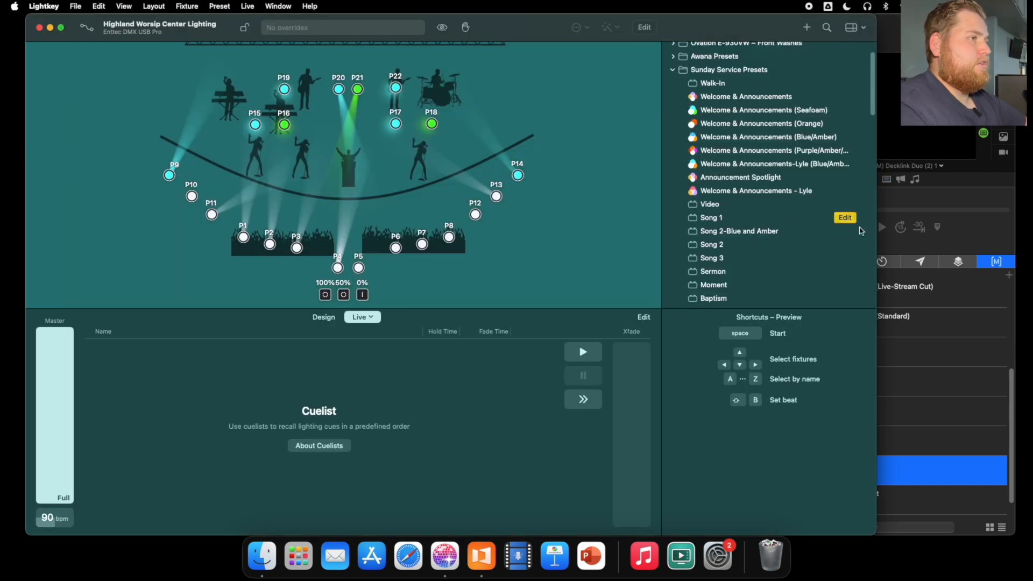
- Add the Walk-In preset from Sunday Service Presets to the empty cuelist as its first cue
scroll(735, 129, up, 3)
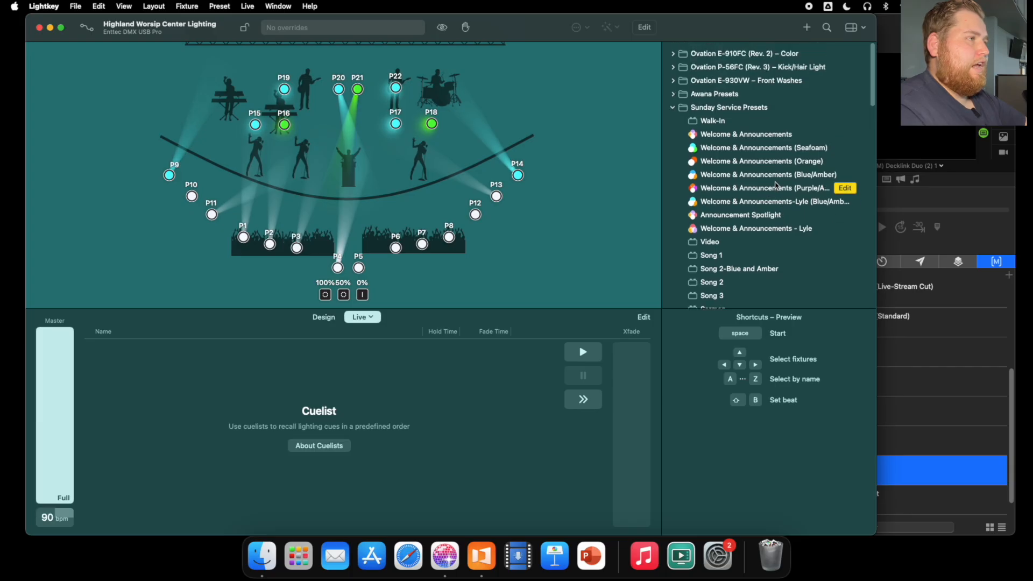
click(729, 123)
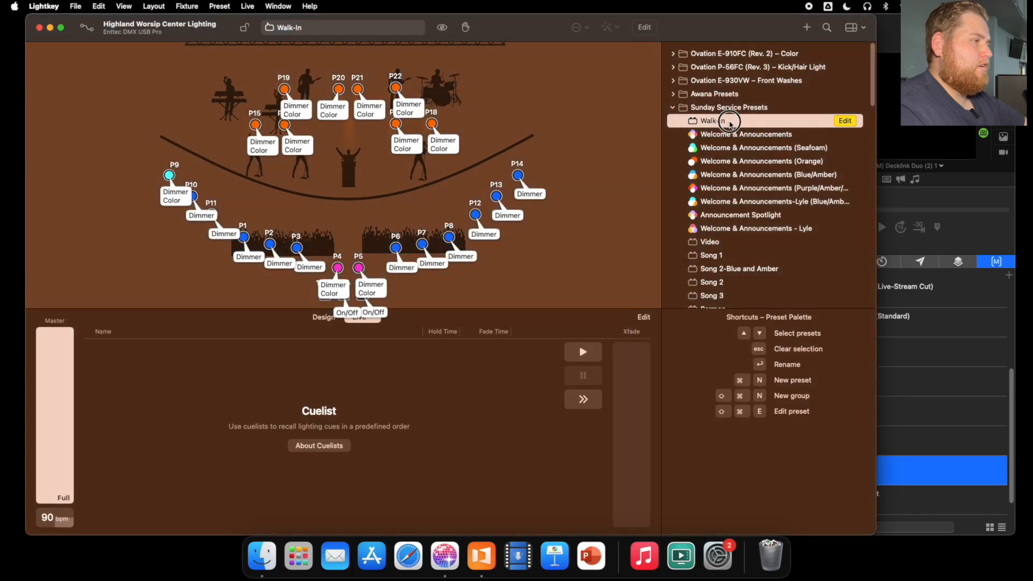
click(753, 123)
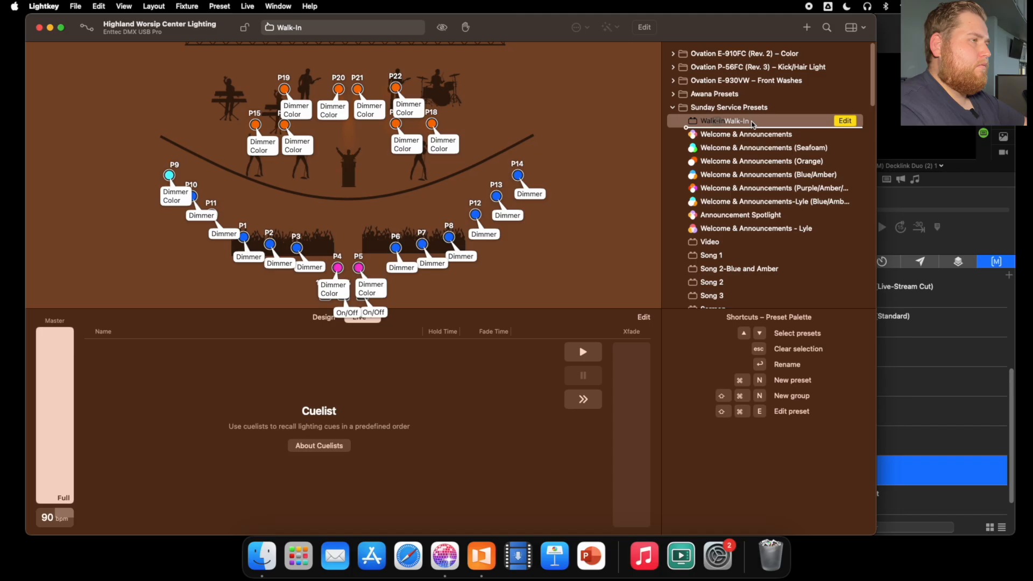
drag(752, 125, 209, 372)
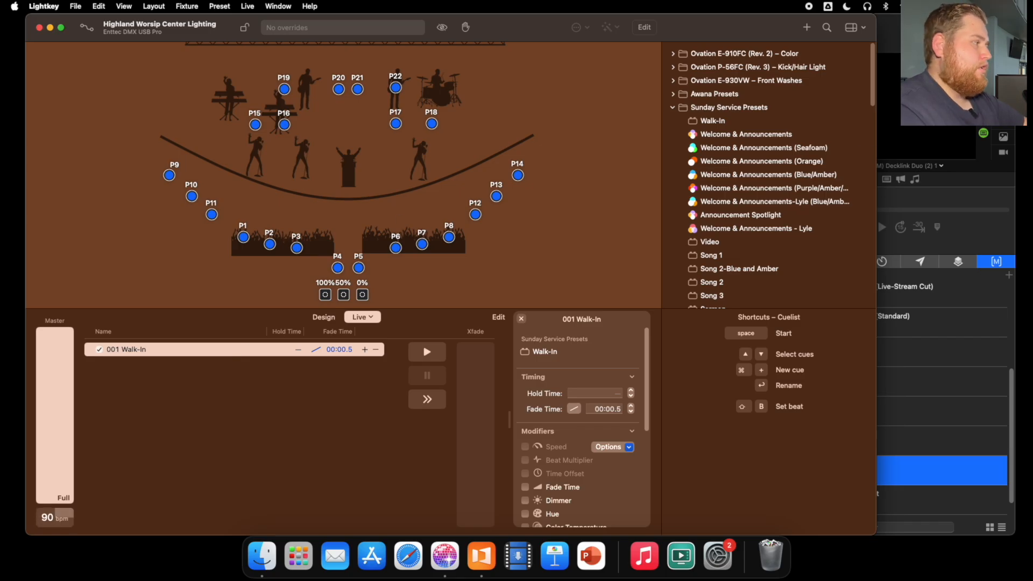
- Switch to ProPresenter and assign the Start Light Cue List macro to both Pre-Service Announcement Loop slides, 9:00 AM Service and 10:30 AM Service
key(super+Tab)
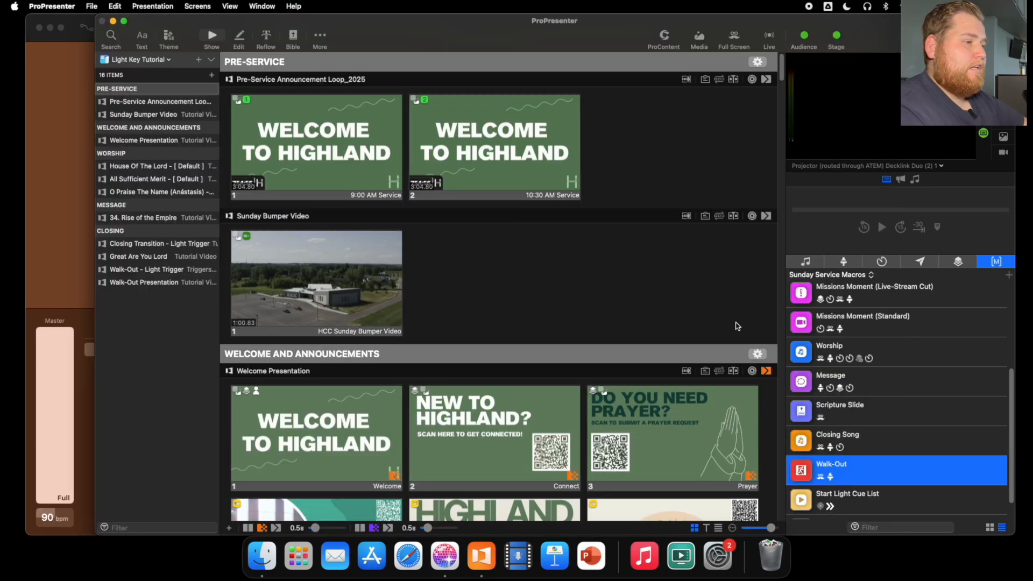
scroll(898, 382, down, 1)
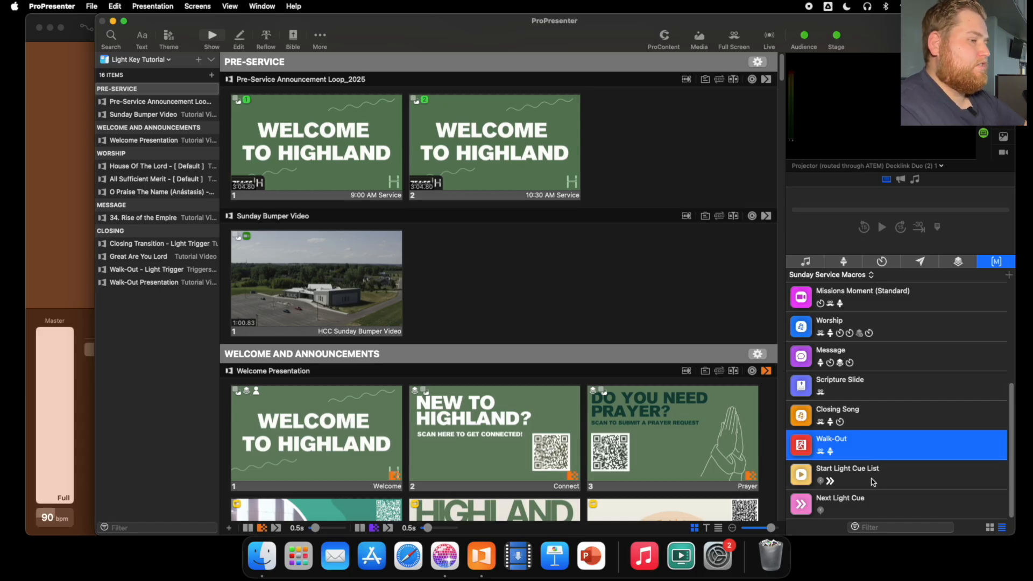
drag(872, 481, 345, 132)
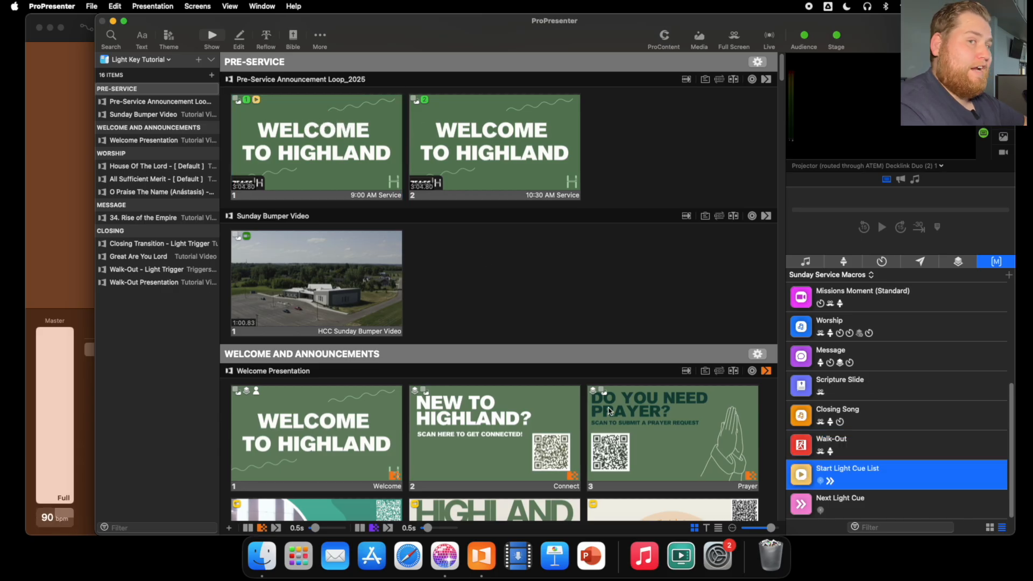
drag(920, 484, 520, 175)
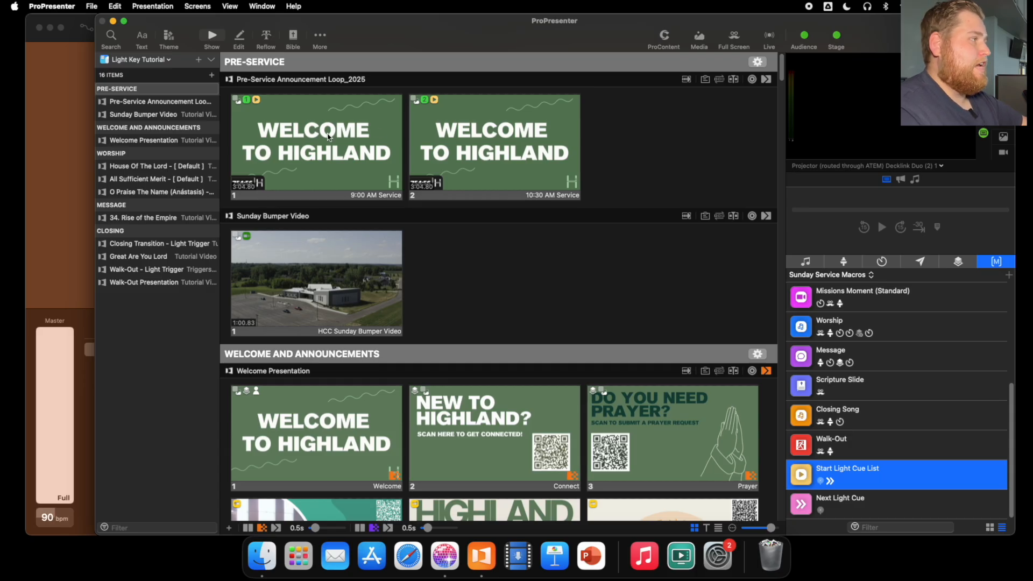
- Trigger the 9:00 AM Service slide, then switch to Lightkey and check the Walk-In cue
click(328, 136)
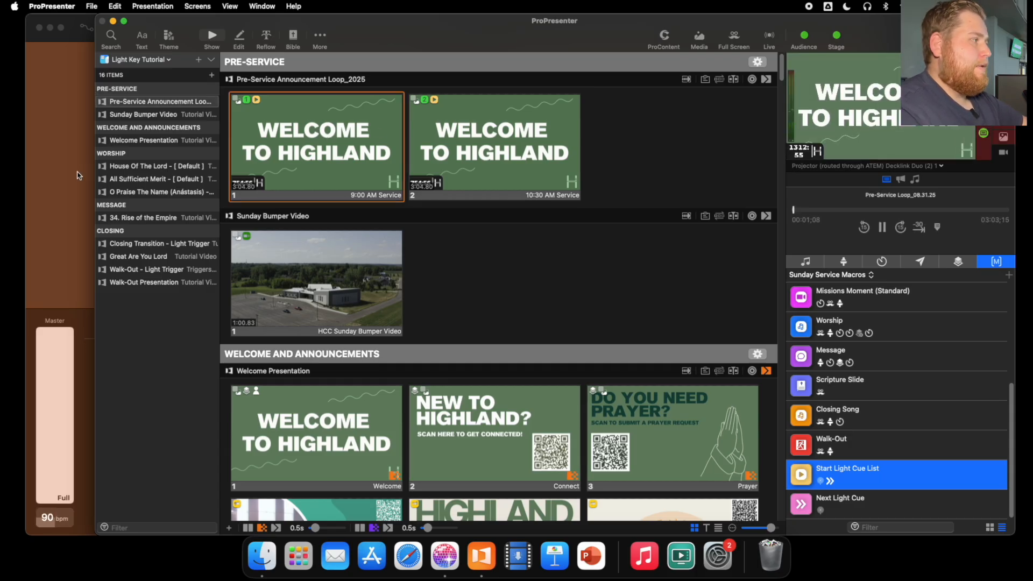
click(79, 171)
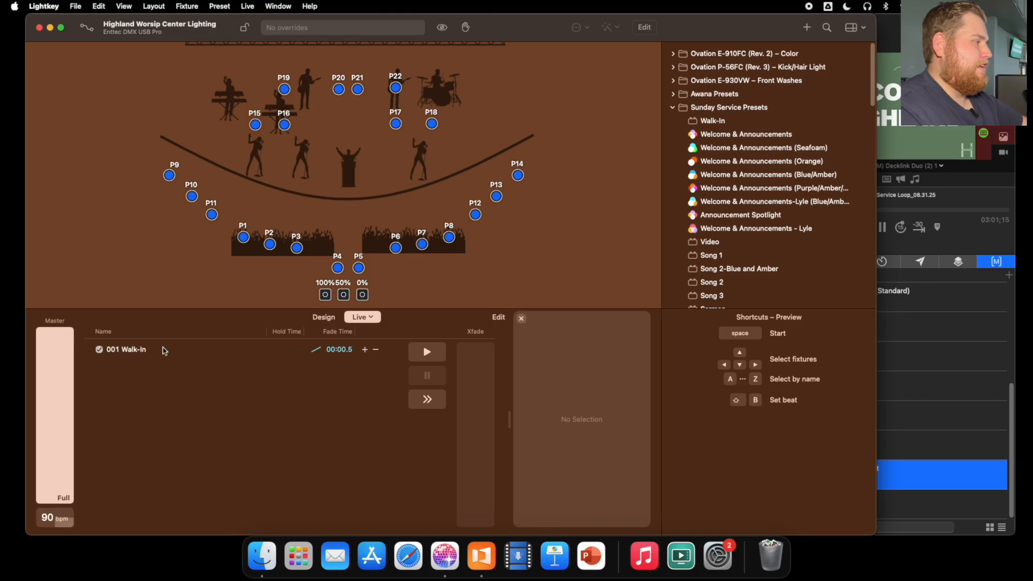
click(194, 350)
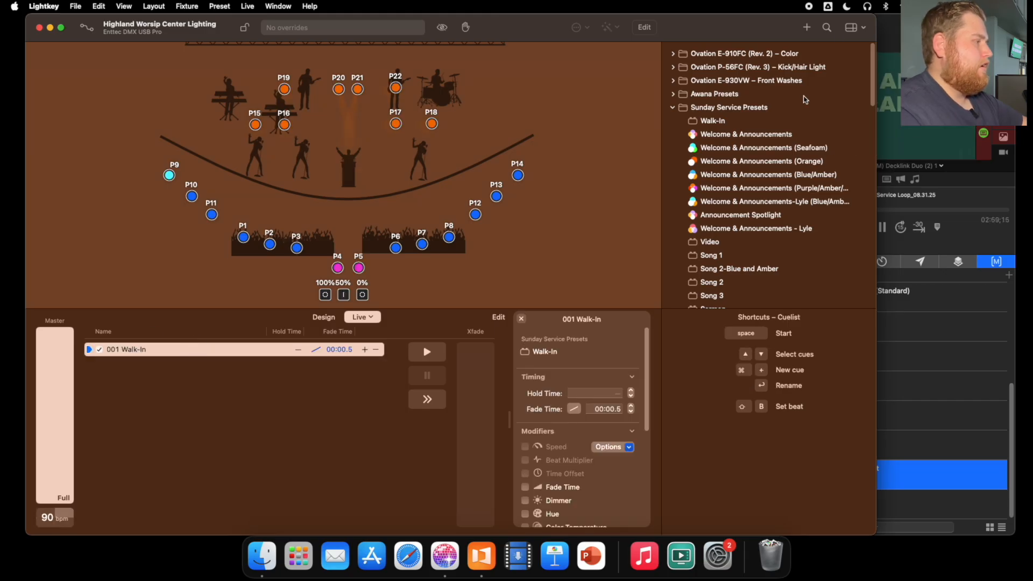
- Check the upcoming Welcome Presentation in ProPresenter, and add the Welcome & Announcements preset to the Lightkey cuelist as the second cue
click(892, 129)
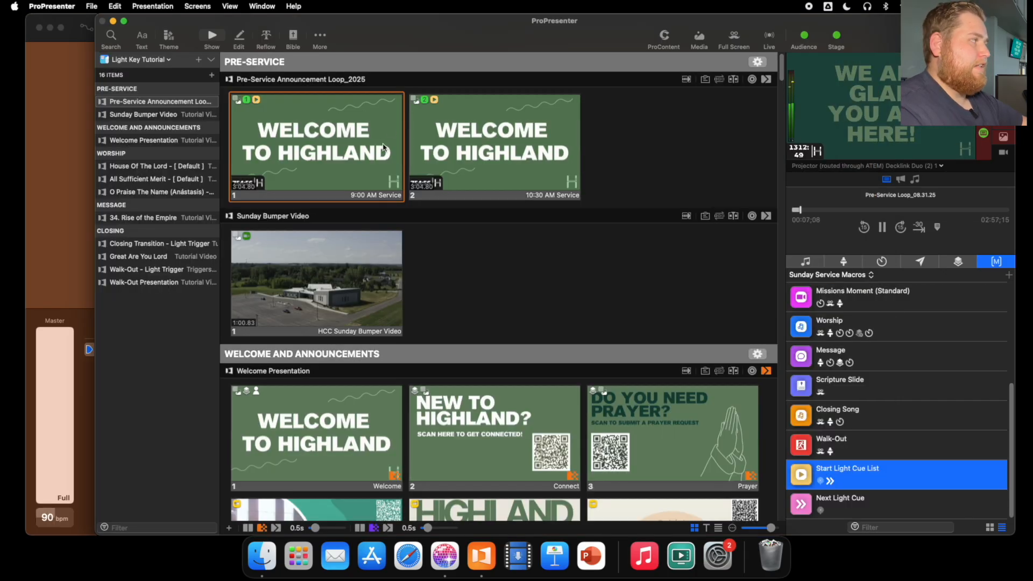
scroll(485, 213, down, 1)
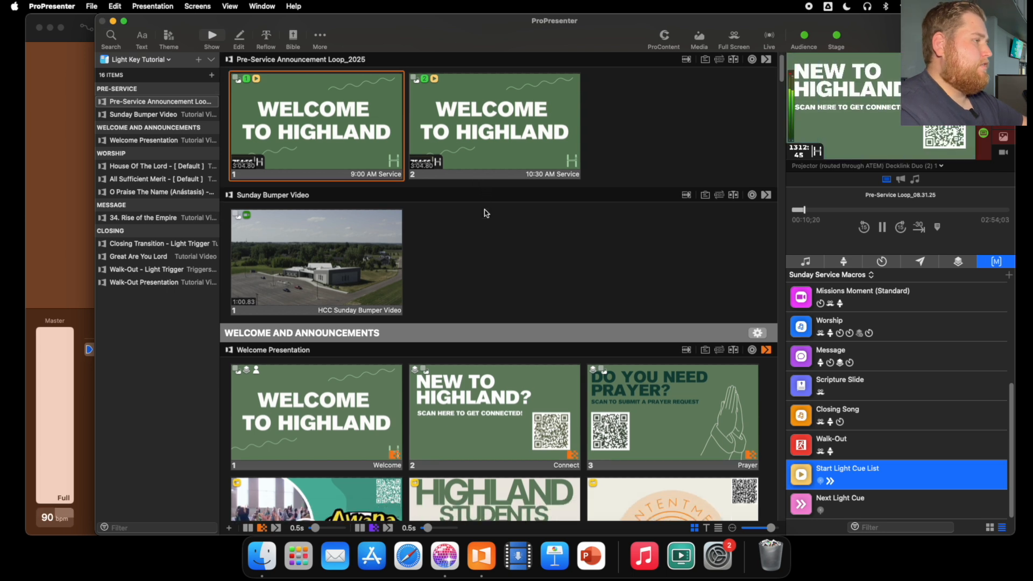
scroll(485, 213, down, 2)
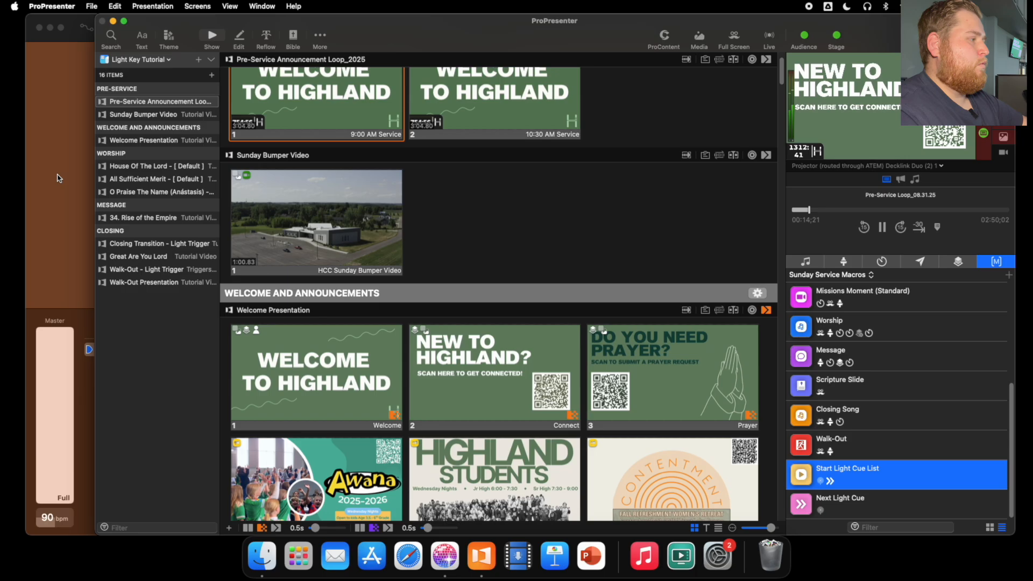
click(59, 178)
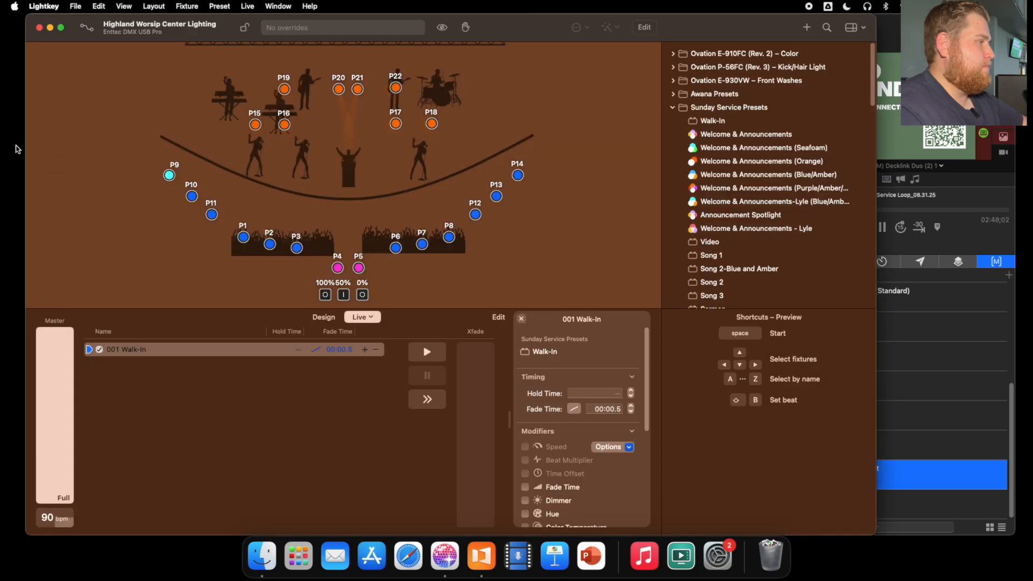
mouse_move(750, 138)
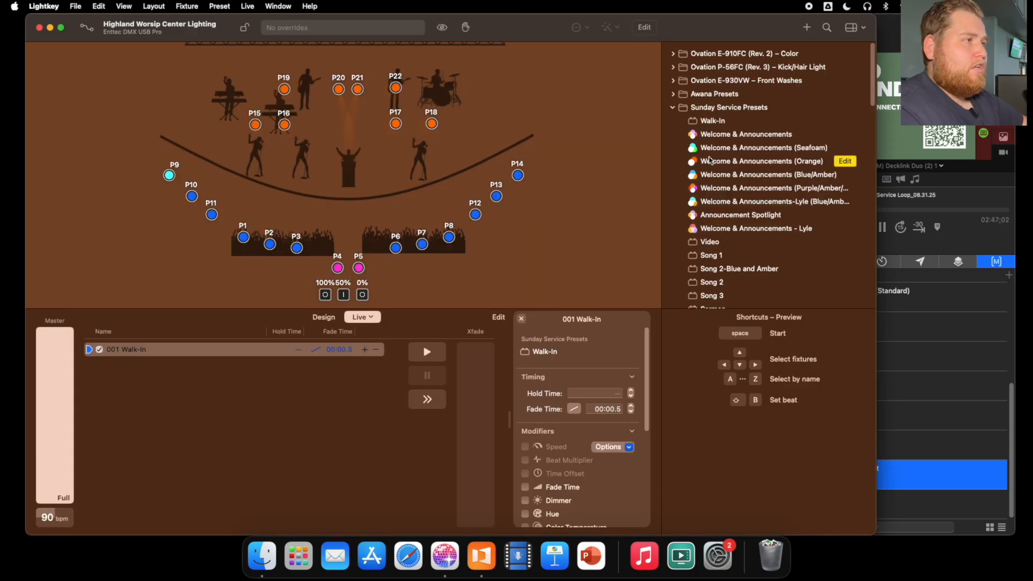
click(749, 139)
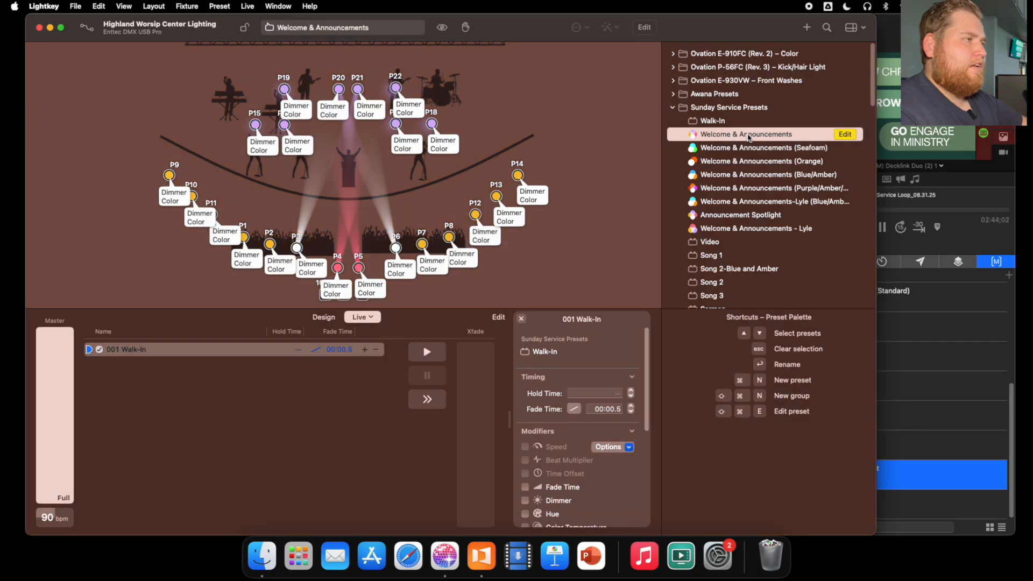
drag(747, 138, 235, 404)
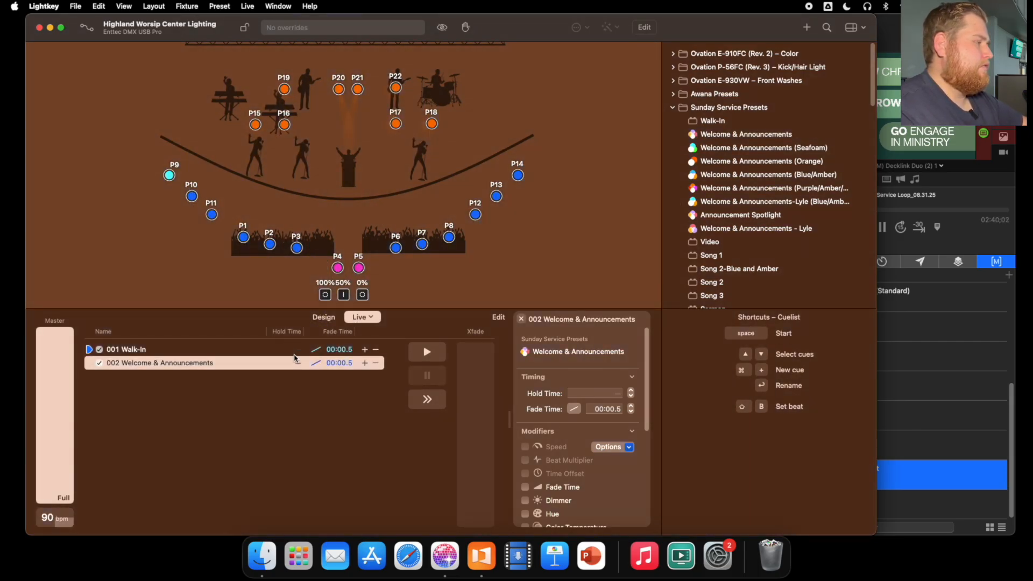
- Switch to ProPresenter and assign the Next Light Cue macro to the first slide of the Welcome Presentation
key(super+Tab)
scroll(400, 232, down, 3)
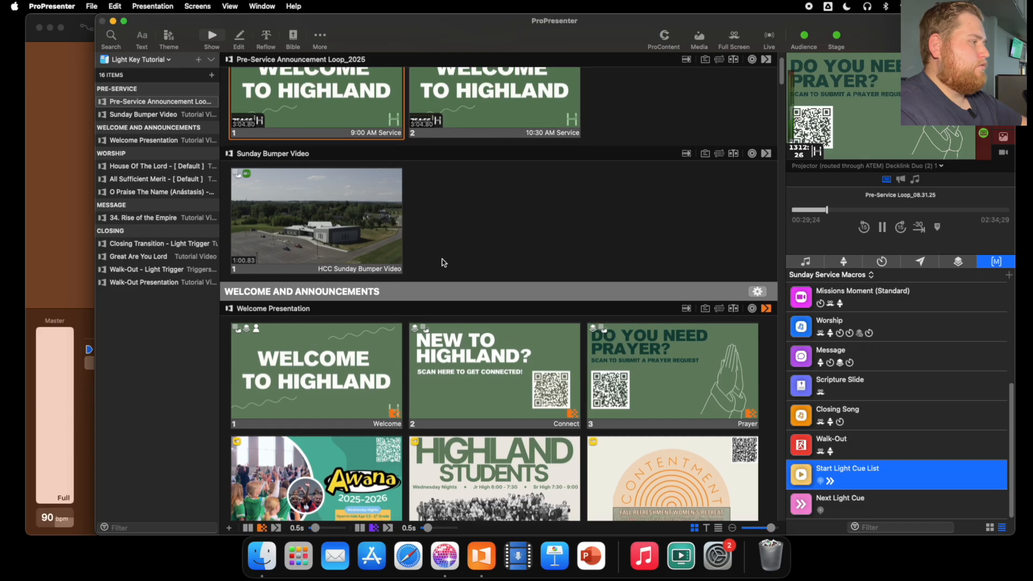
scroll(414, 270, down, 1)
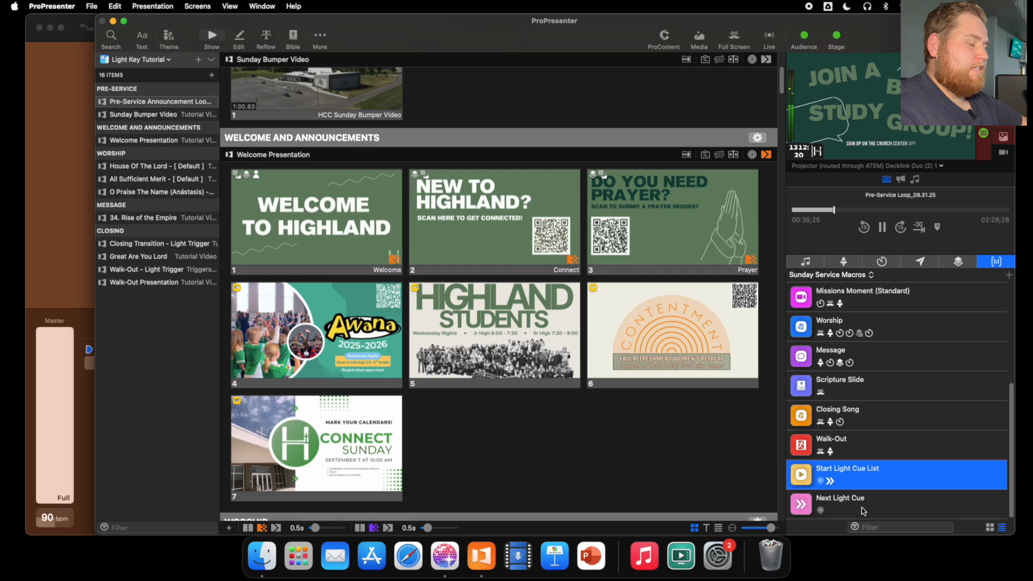
drag(861, 510, 308, 218)
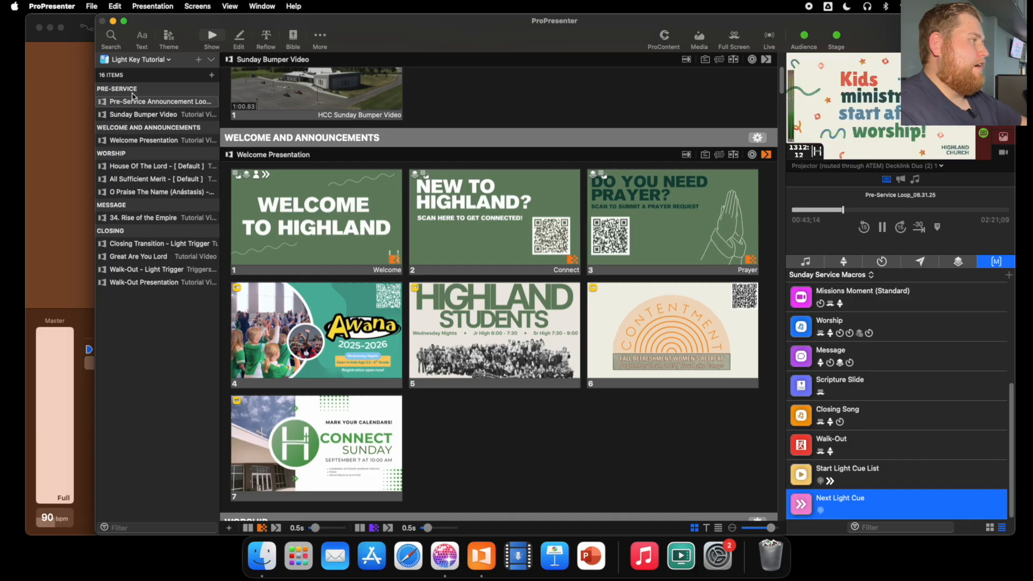
- Move the Lightkey window so its cue names show beside ProPresenter, and trigger the Welcome slide to test the cue change
click(60, 96)
drag(722, 33, 650, 33)
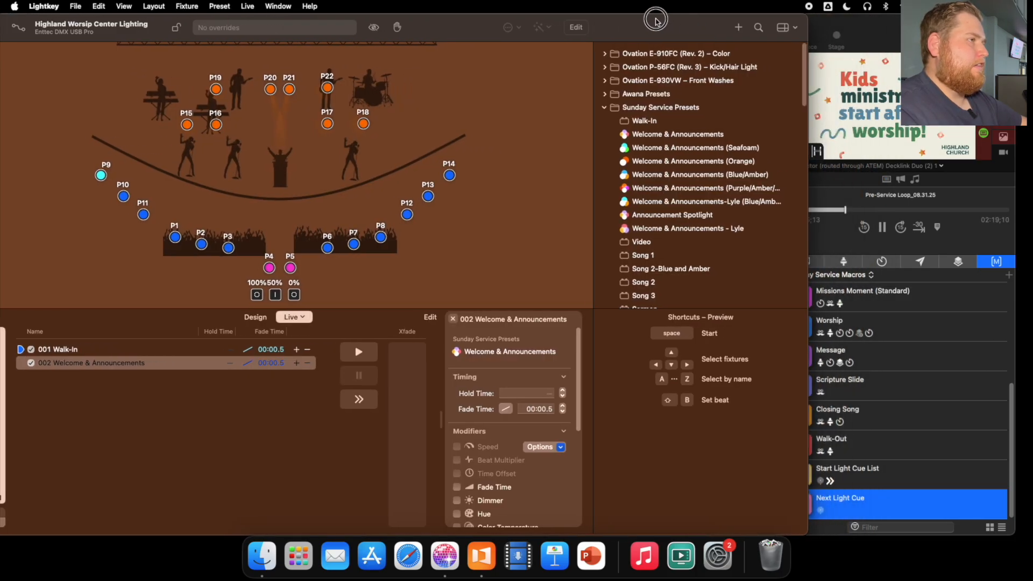
key(super+Tab)
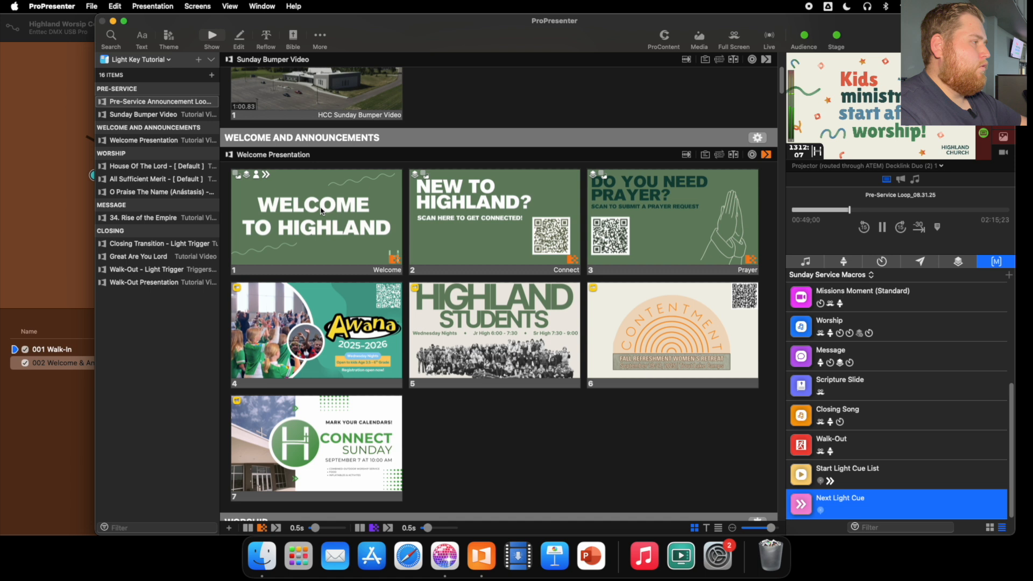
click(321, 210)
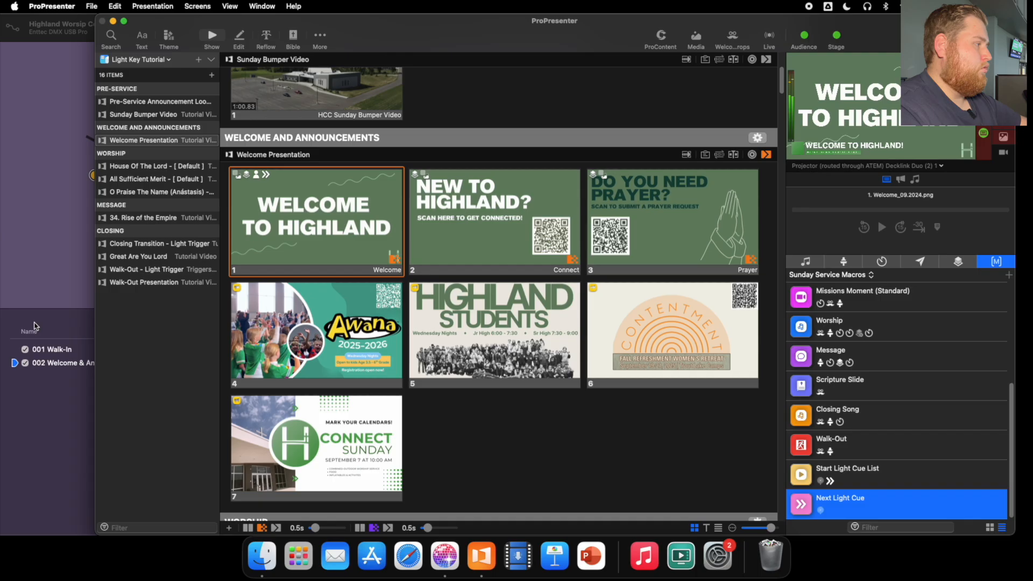
click(79, 356)
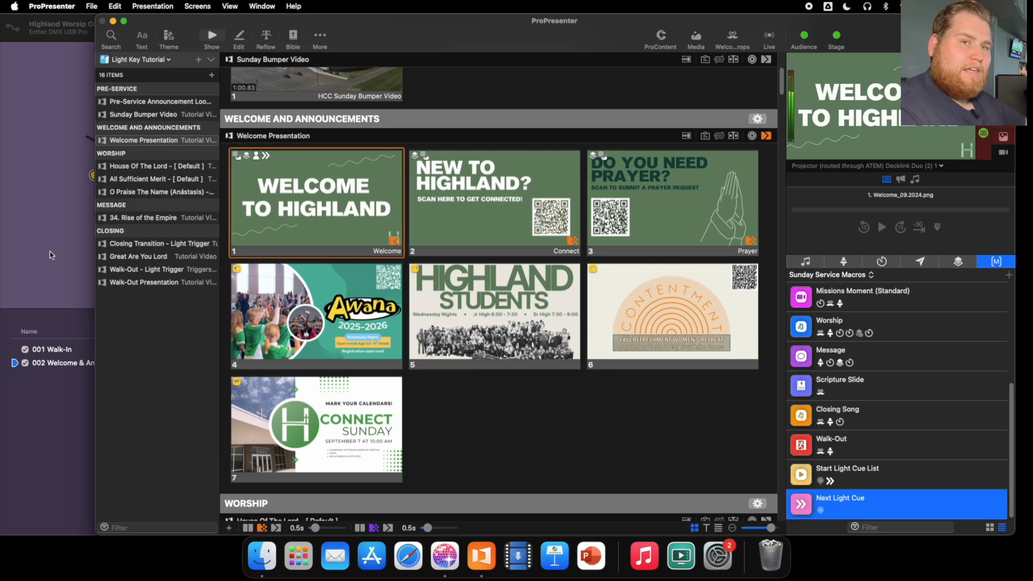
- Switch to Lightkey and preview the Video preset from Sunday Service Presets on the stage
click(50, 280)
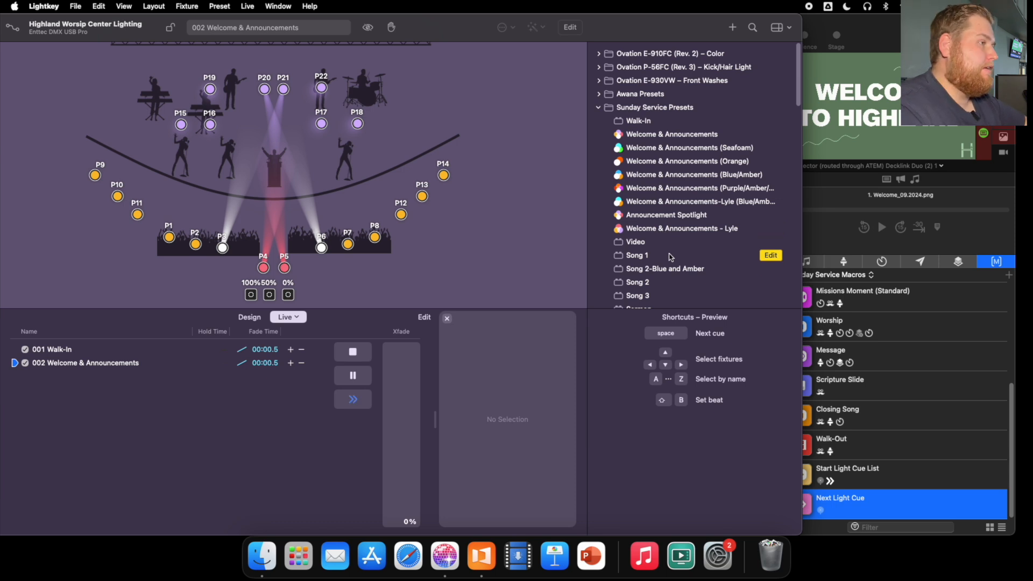
scroll(672, 258, down, 3)
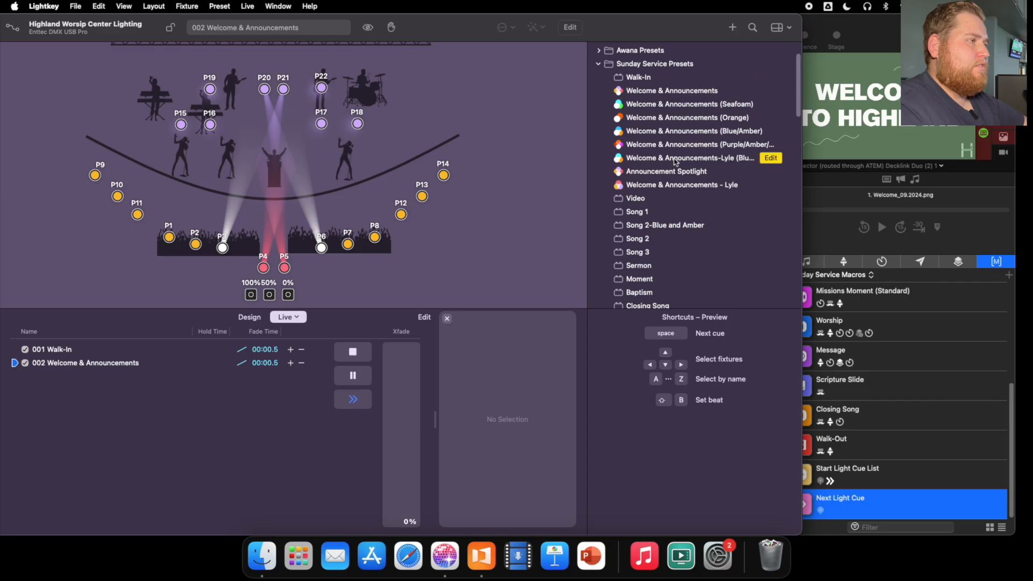
scroll(674, 161, down, 1)
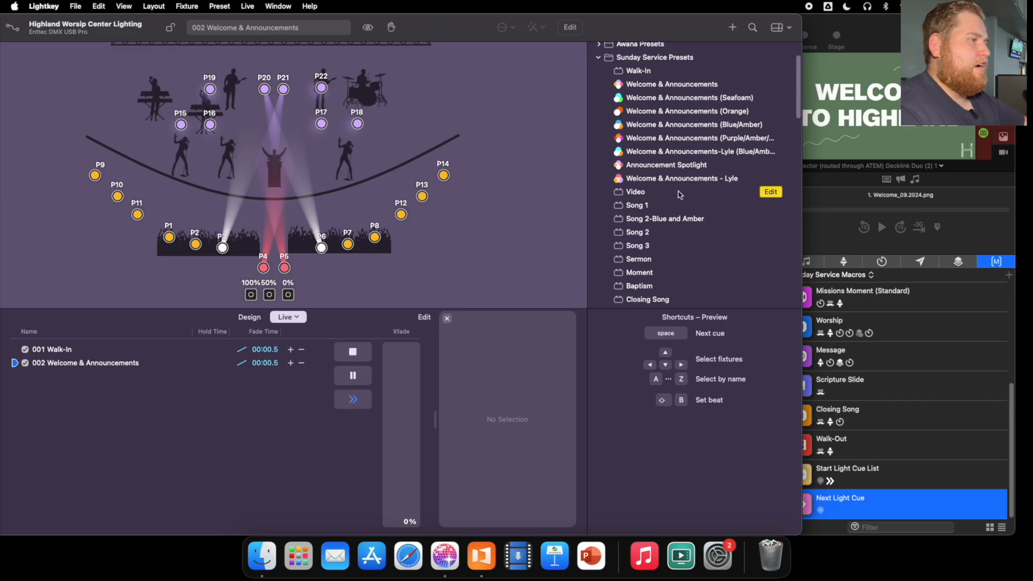
click(679, 194)
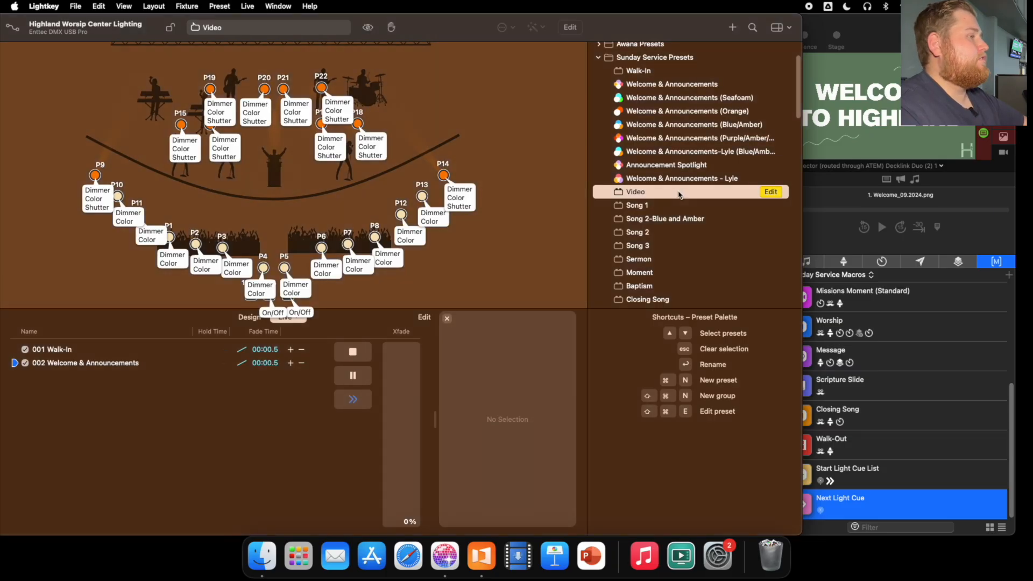
double_click(679, 195)
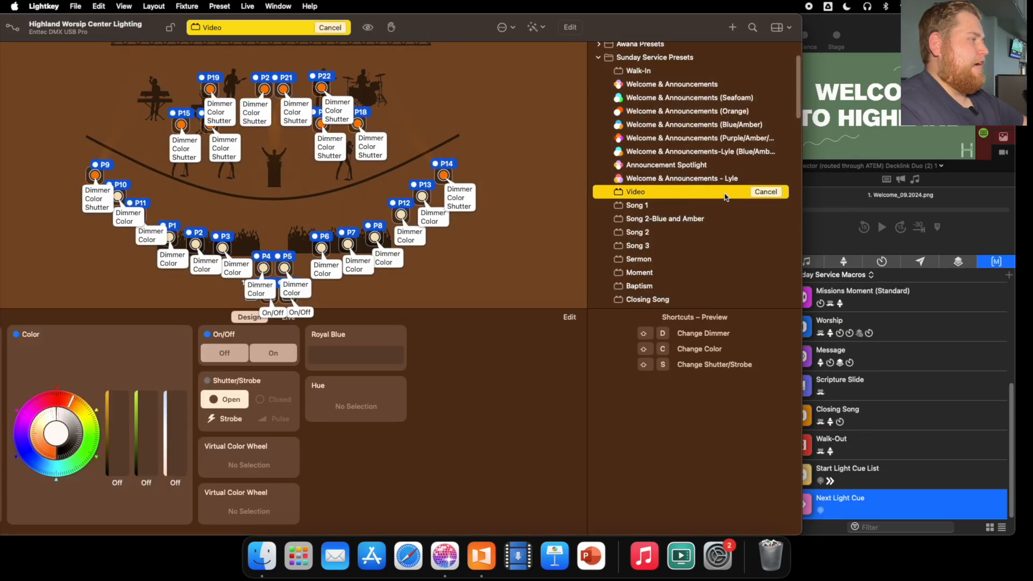
click(766, 192)
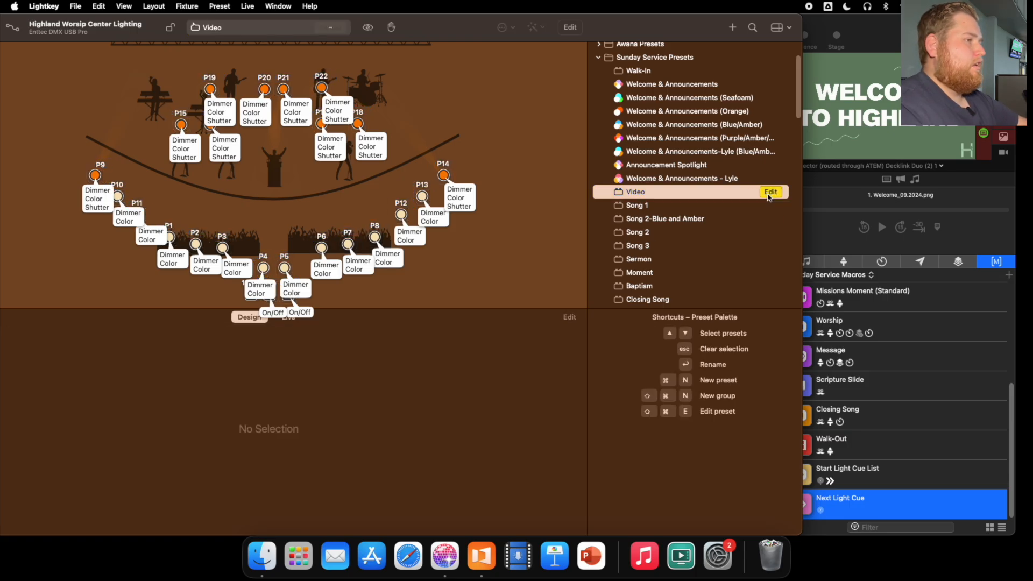
click(289, 317)
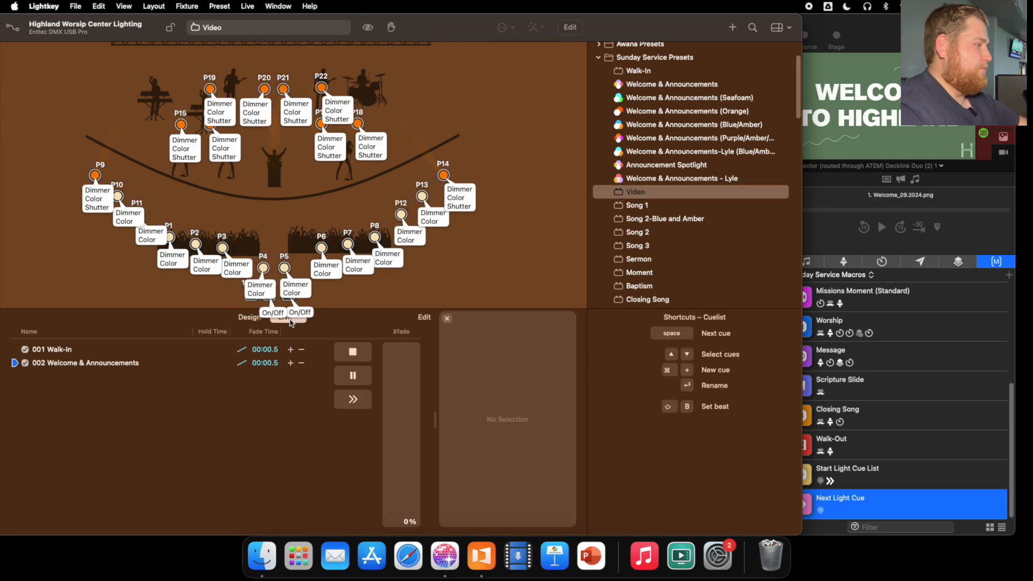
- Add the Song 1 preset from Sunday Service Presets to the cuelist as the third cue, and activate that cue
click(661, 207)
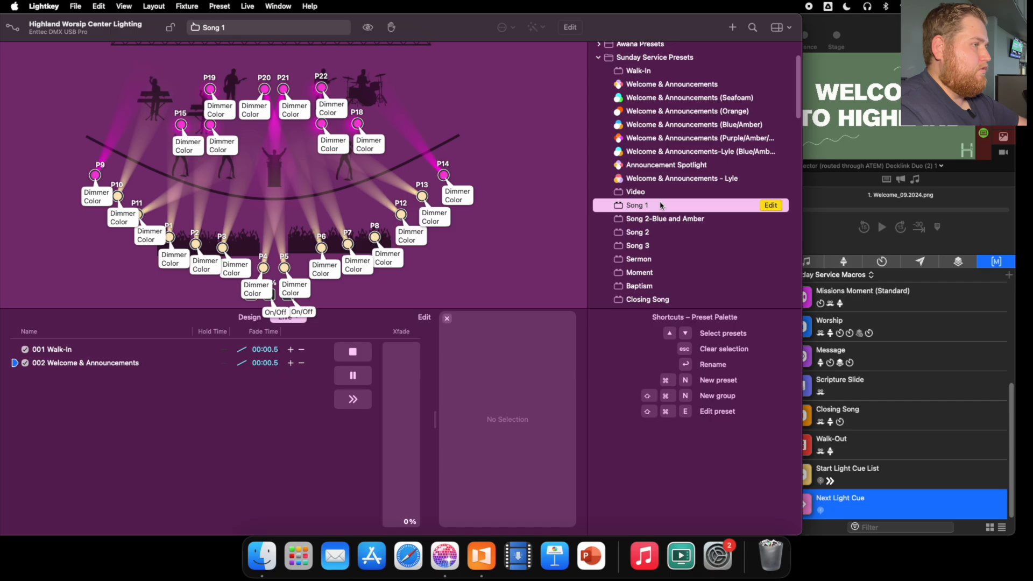
scroll(664, 202, down, 5)
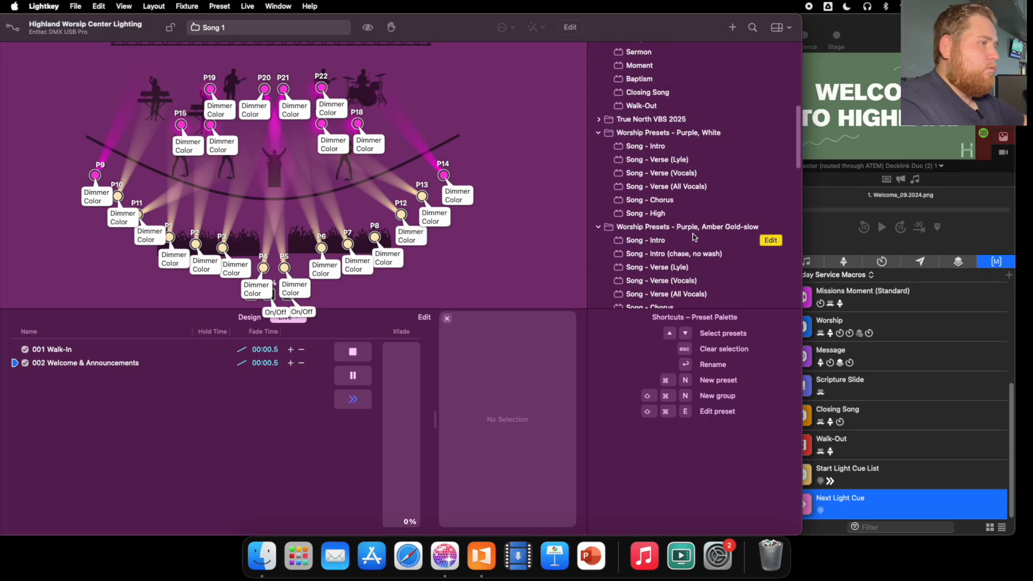
scroll(670, 156, up, 5)
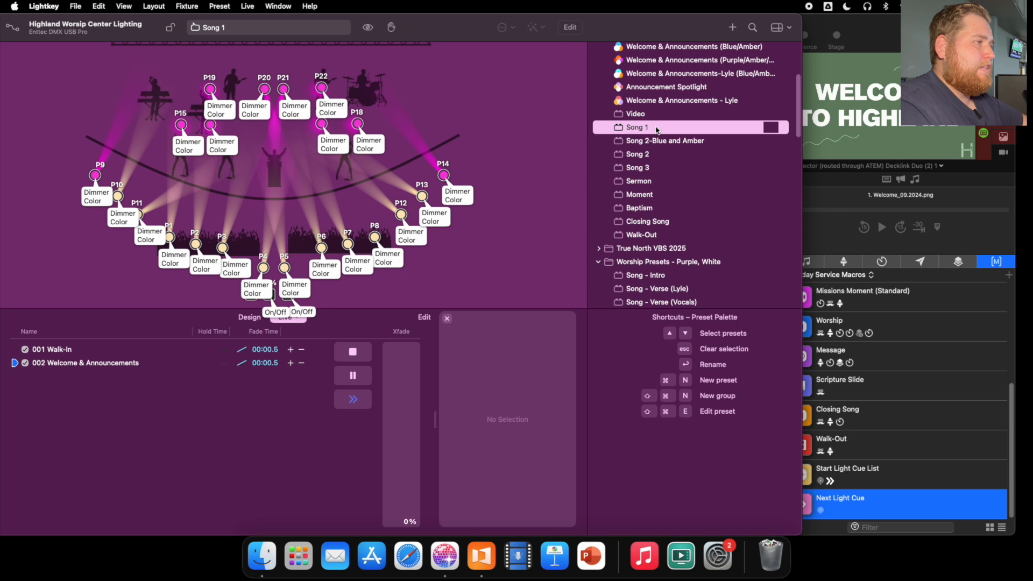
drag(651, 129, 127, 377)
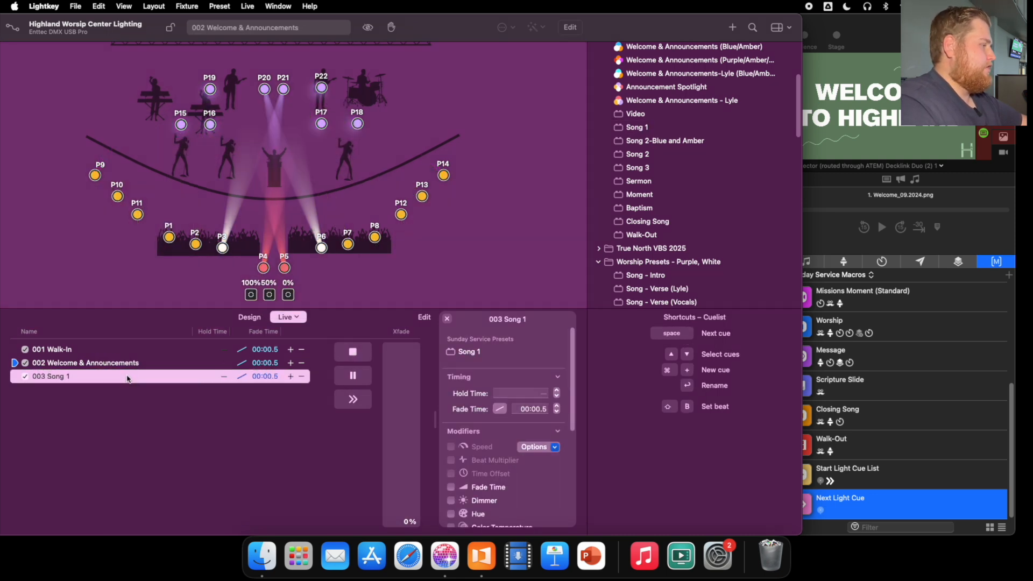
click(90, 378)
right_click(89, 377)
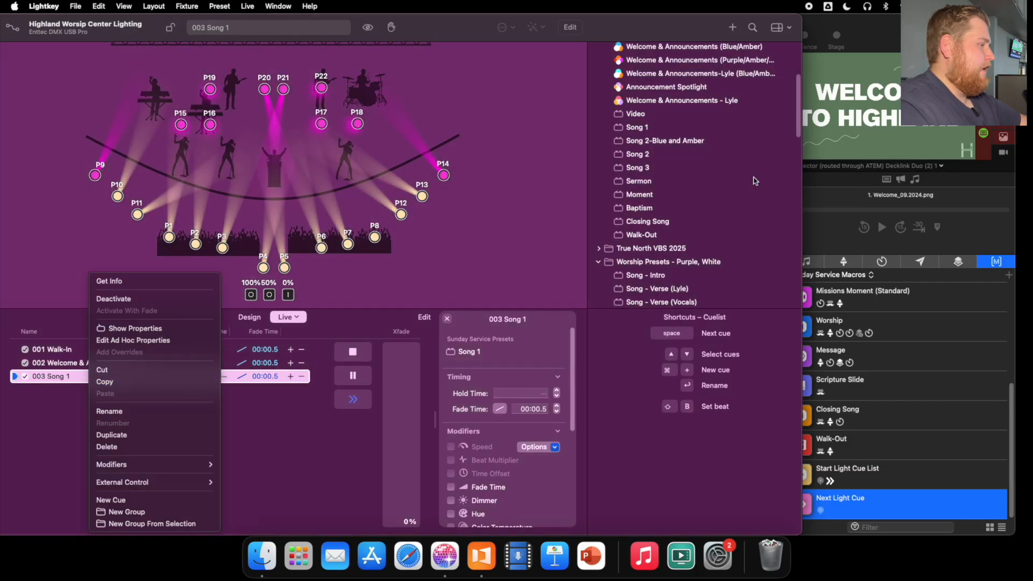
- Open House Of The Lord in ProPresenter's Worship section, and rename the third cue in Lightkey to "003 House Of The Lord"
click(884, 37)
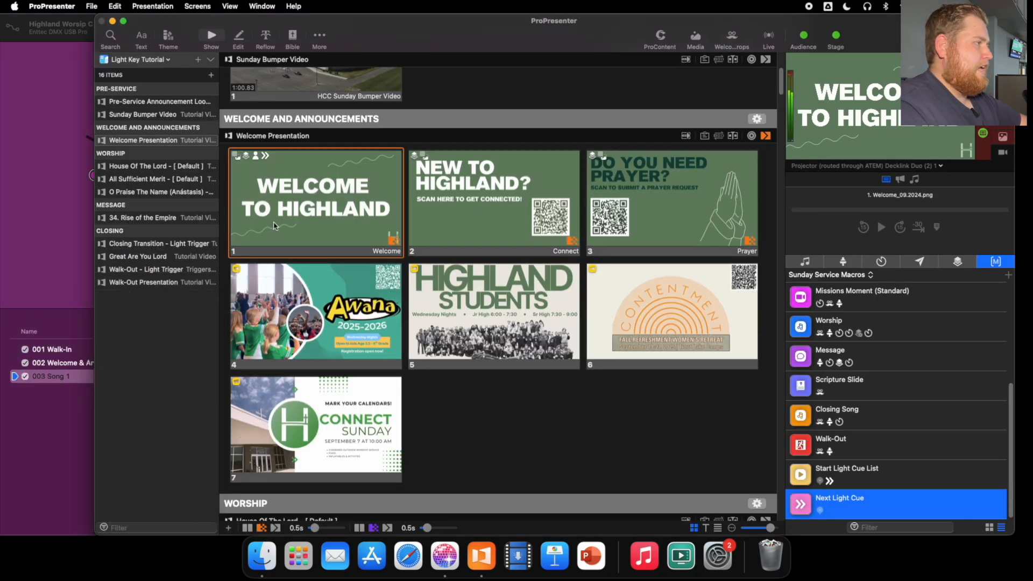
click(153, 166)
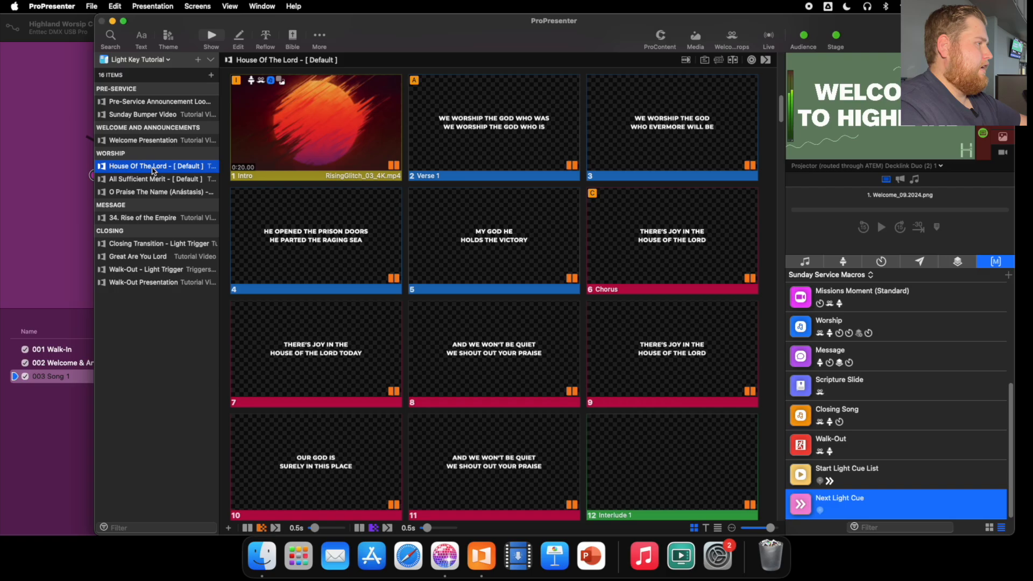
click(30, 417)
right_click(88, 378)
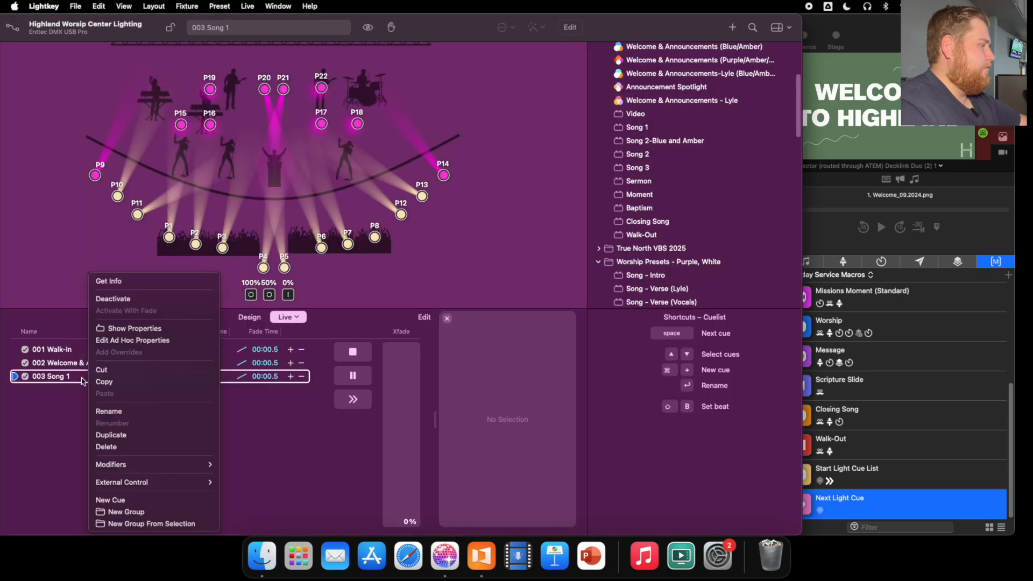
click(127, 414)
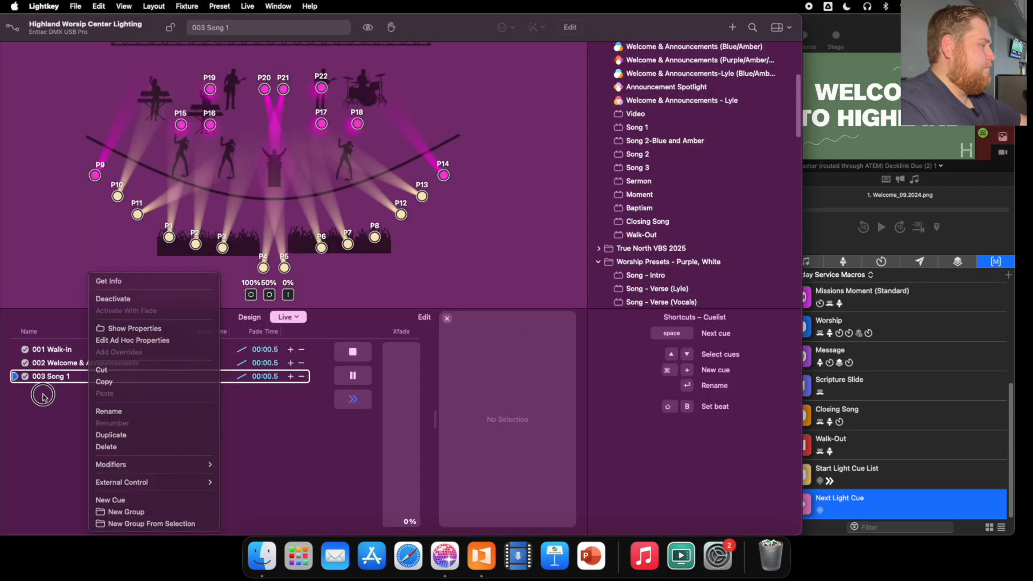
right_click(69, 378)
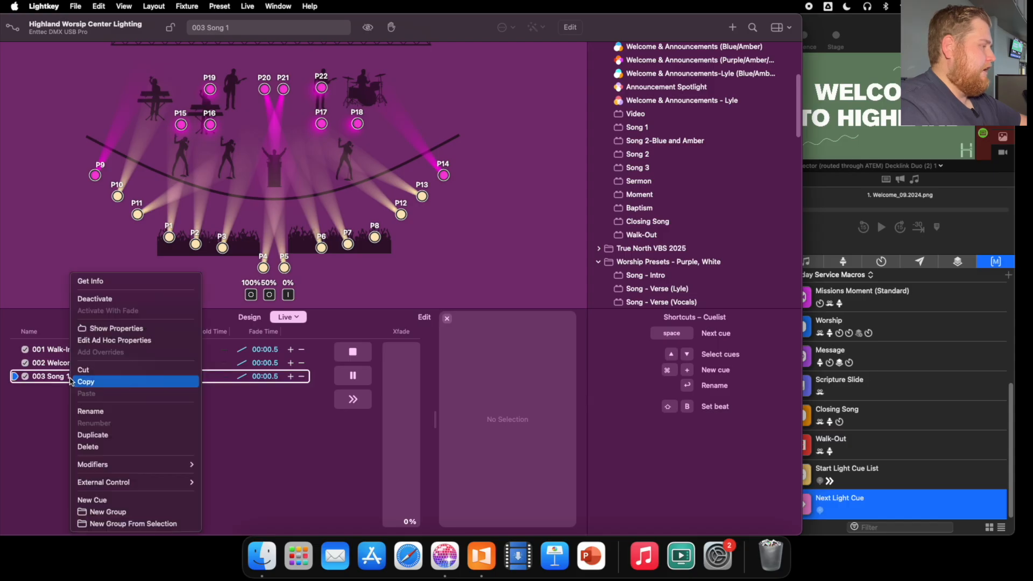
click(85, 410)
key(Return)
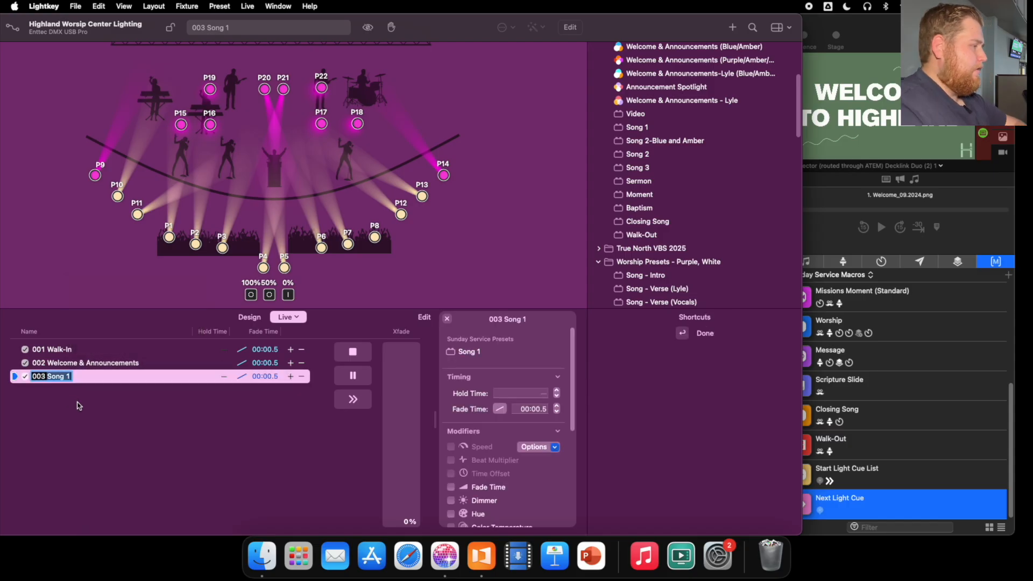
text(003 House Of)
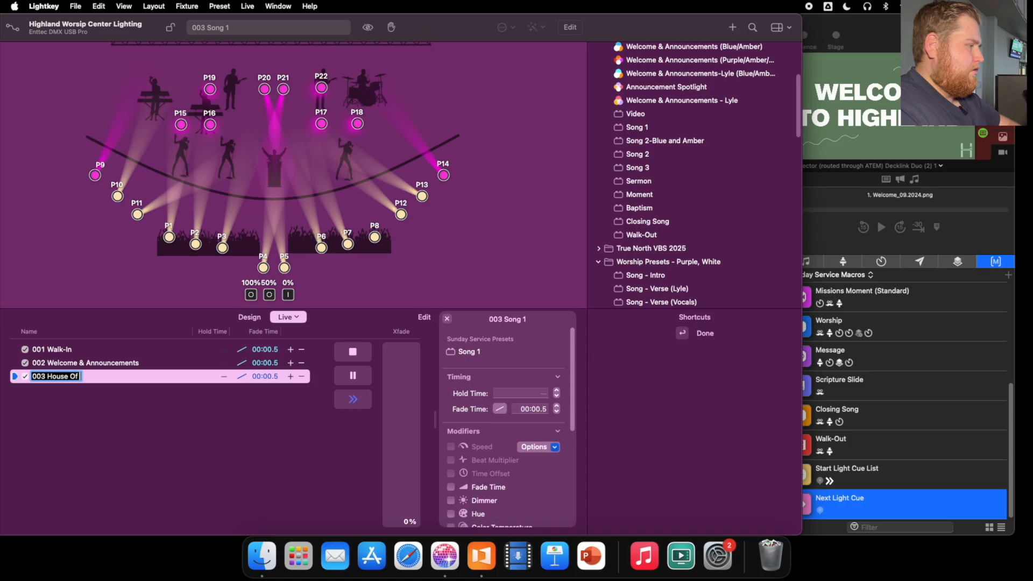
text( The Lord)
key(Return)
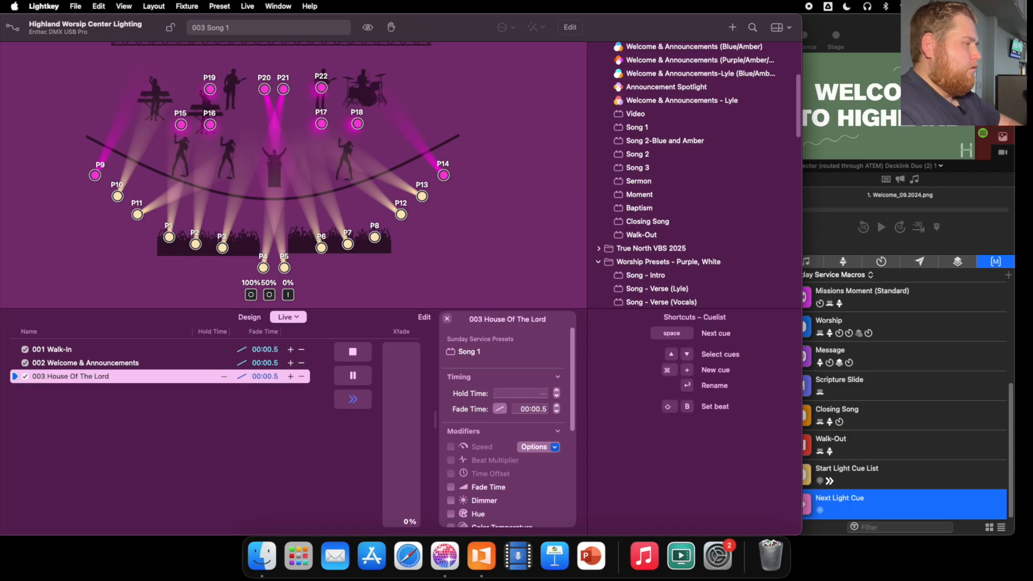
- Assign the Next Light Cue macro to the House Of The Lord Intro slide in ProPresenter, and test it starting from Lightkey cue 002
key(super+Tab)
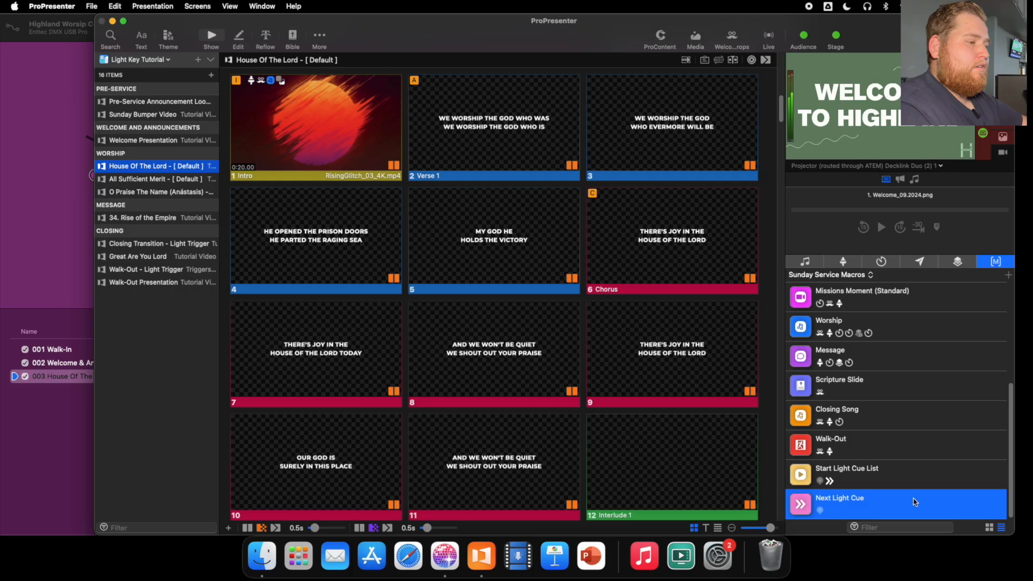
drag(875, 501, 336, 139)
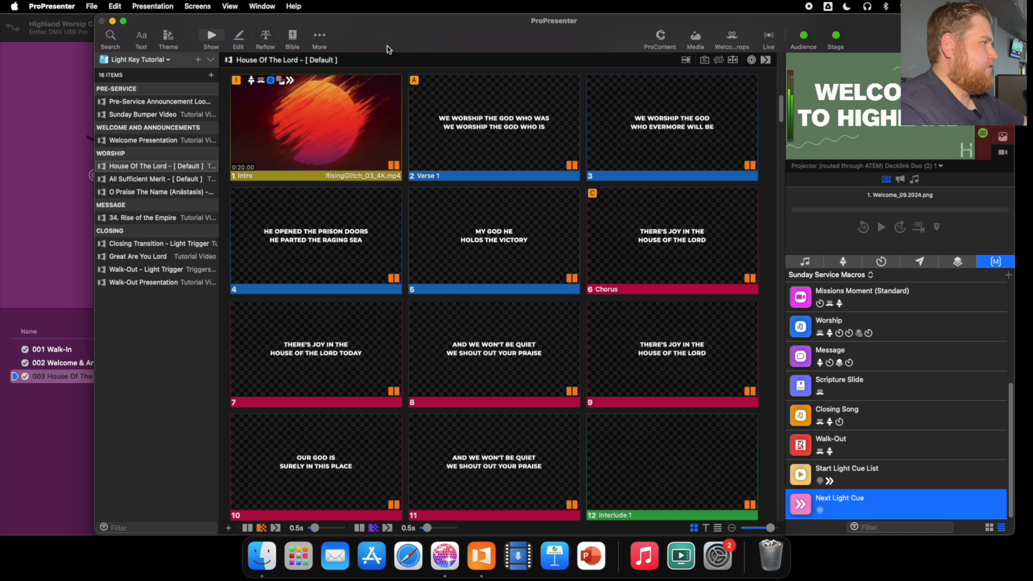
click(74, 367)
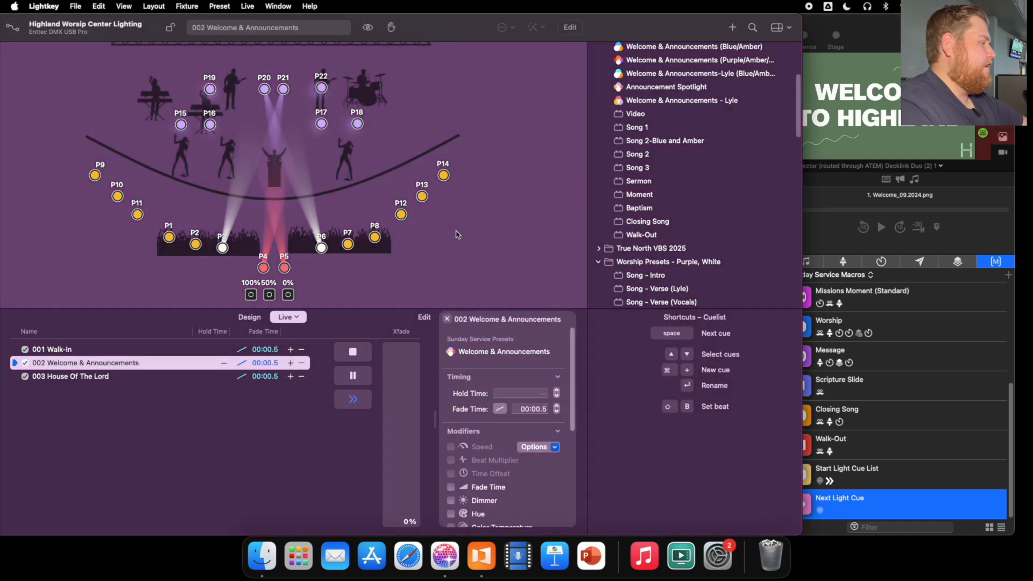
key(super+Tab)
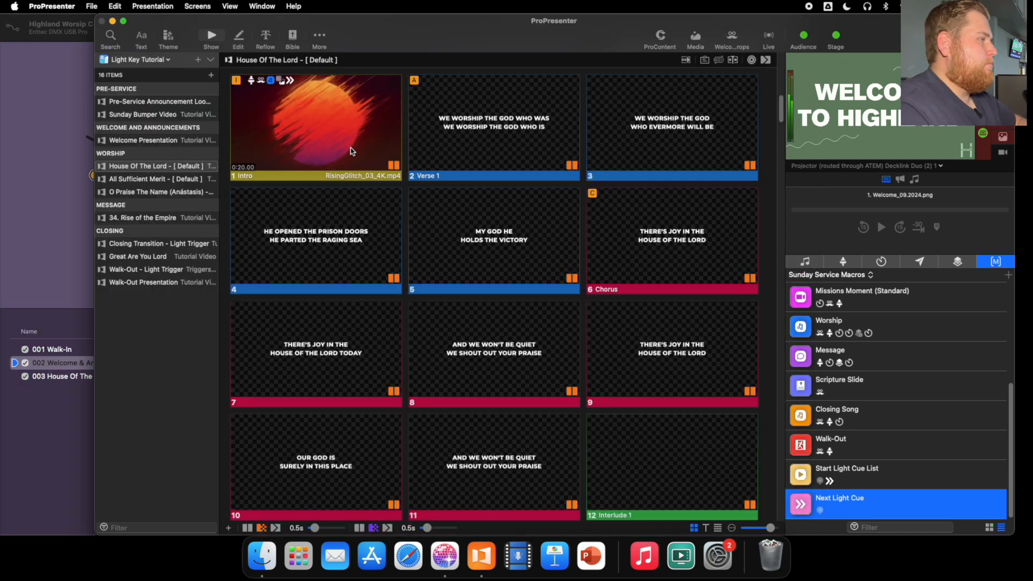
scroll(350, 151, up, 3)
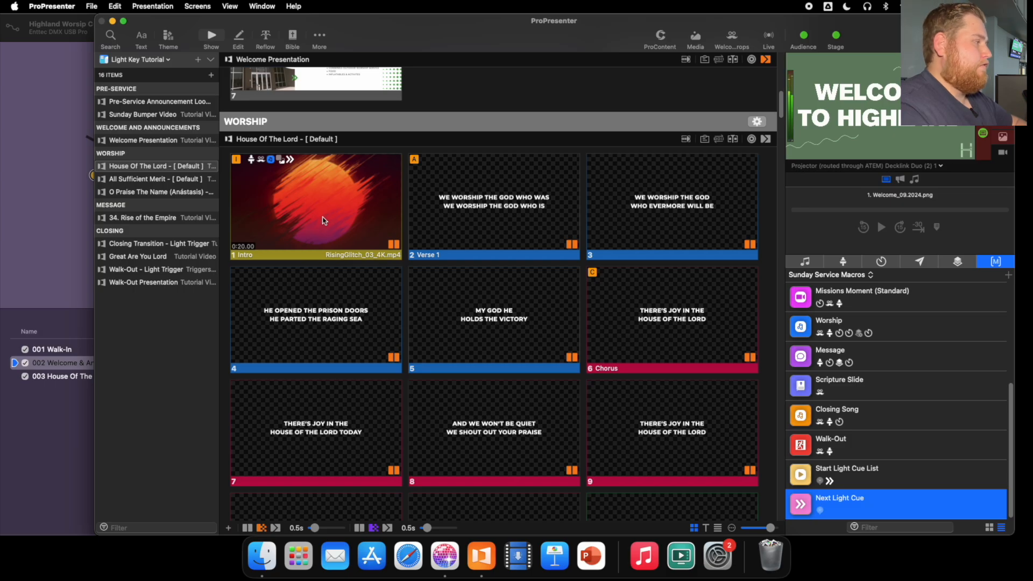
click(321, 218)
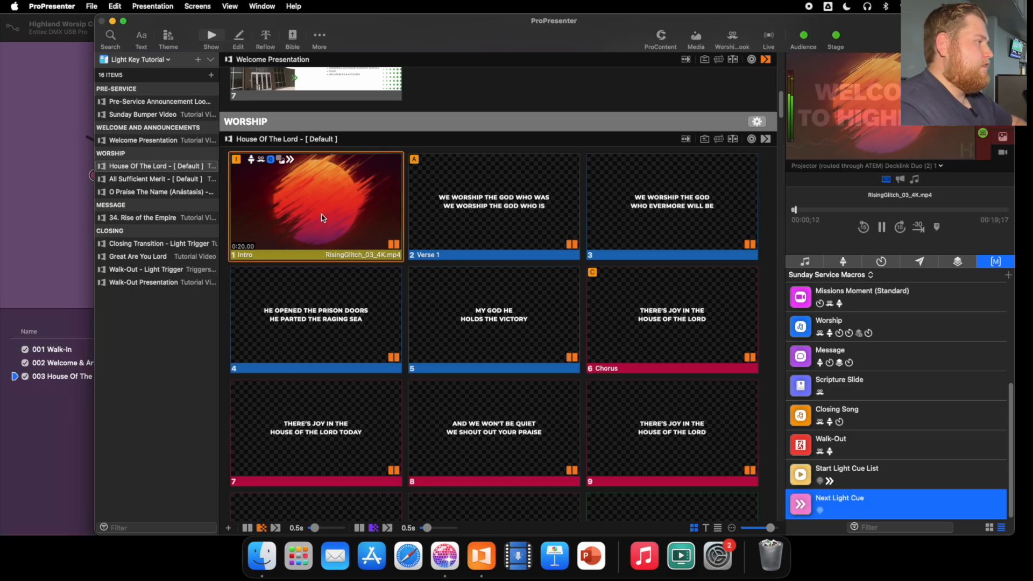
click(28, 207)
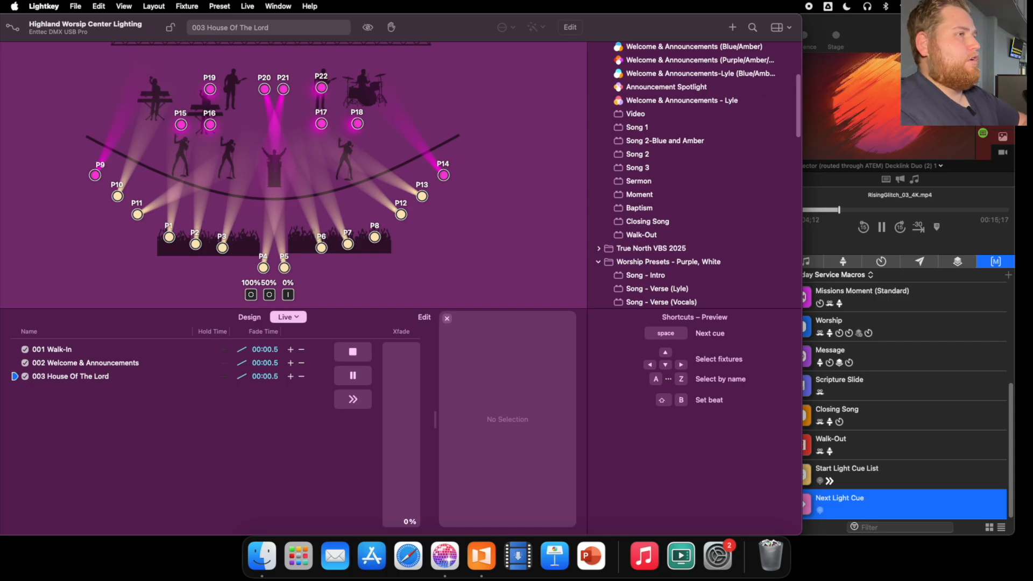
- Open All Sufficient Merit in ProPresenter, and preview Lightkey's Song – Verse (All Vocals) preset from Worship Presets - Blue, Amber on the stage
key(super+Tab)
click(192, 183)
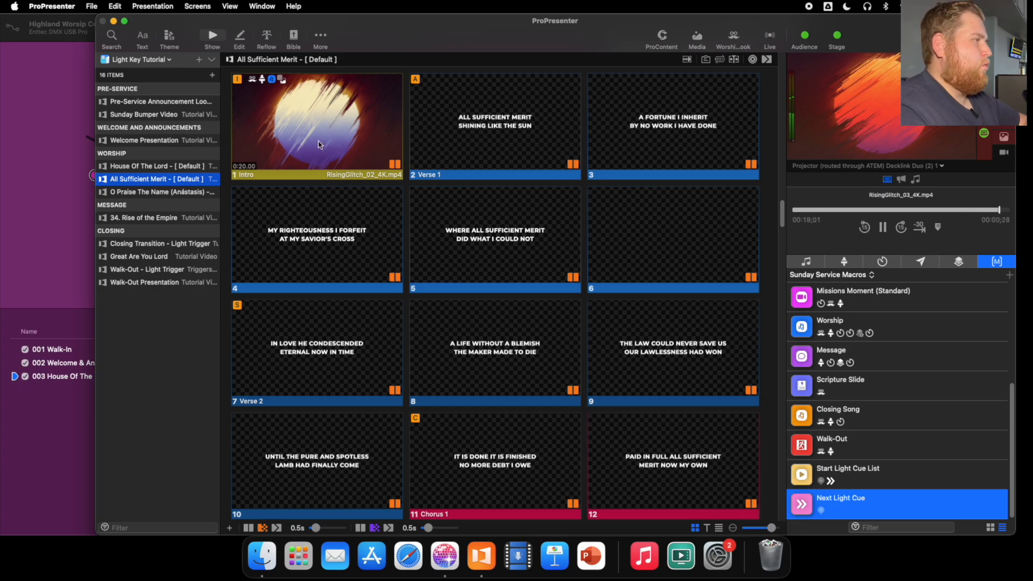
click(43, 315)
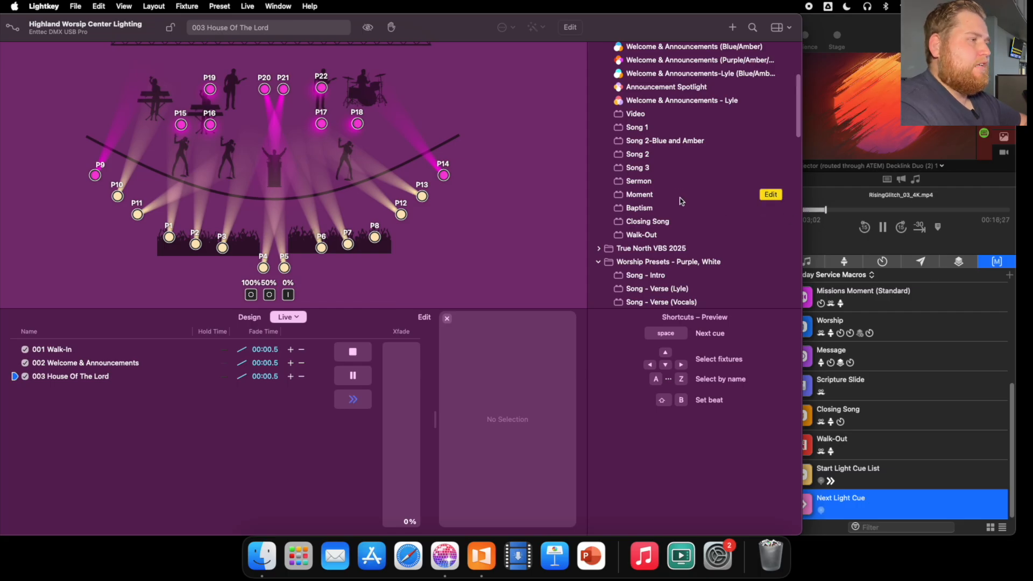
scroll(683, 206, down, 5)
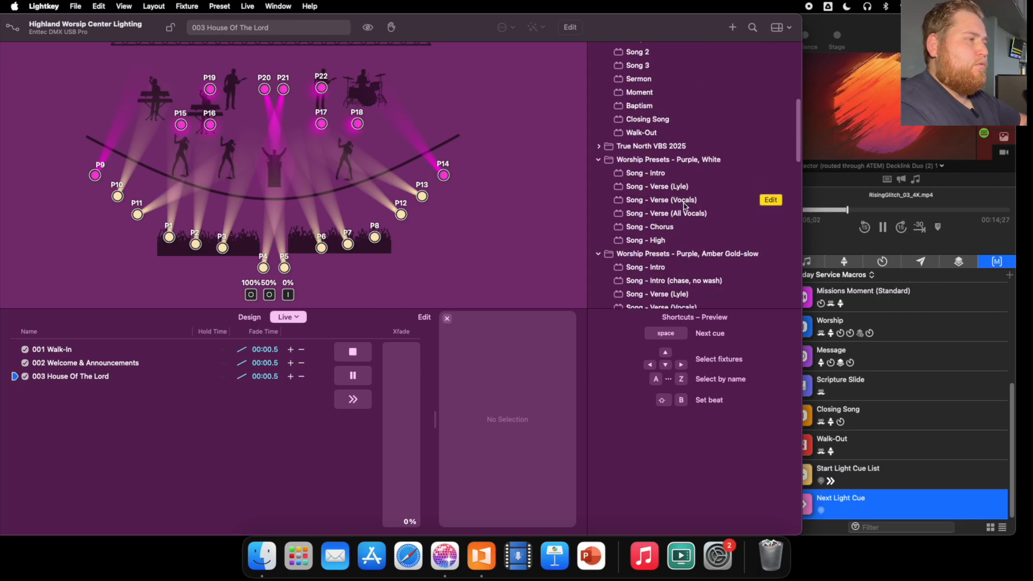
scroll(684, 206, down, 4)
scroll(686, 207, down, 4)
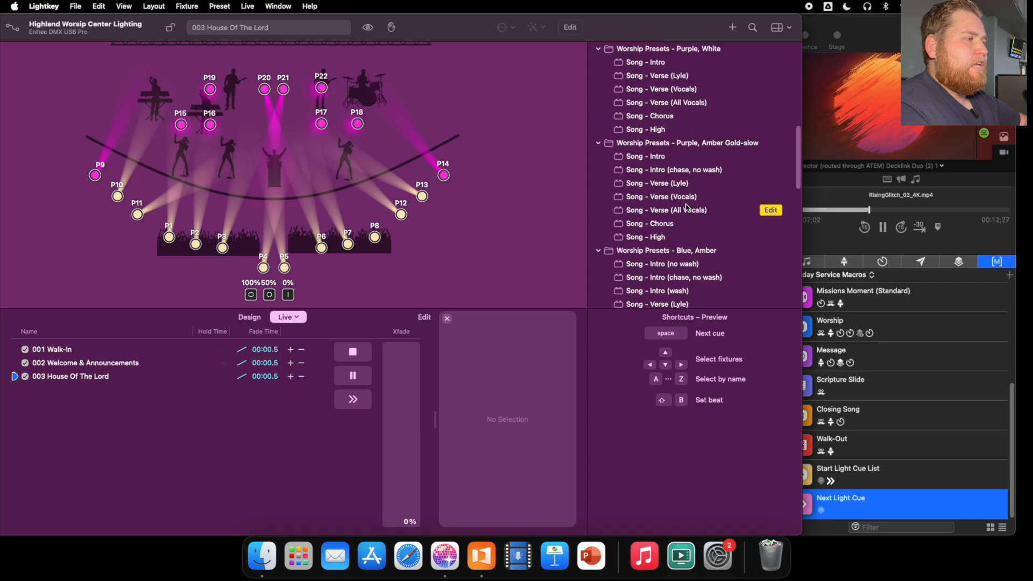
scroll(687, 209, down, 2)
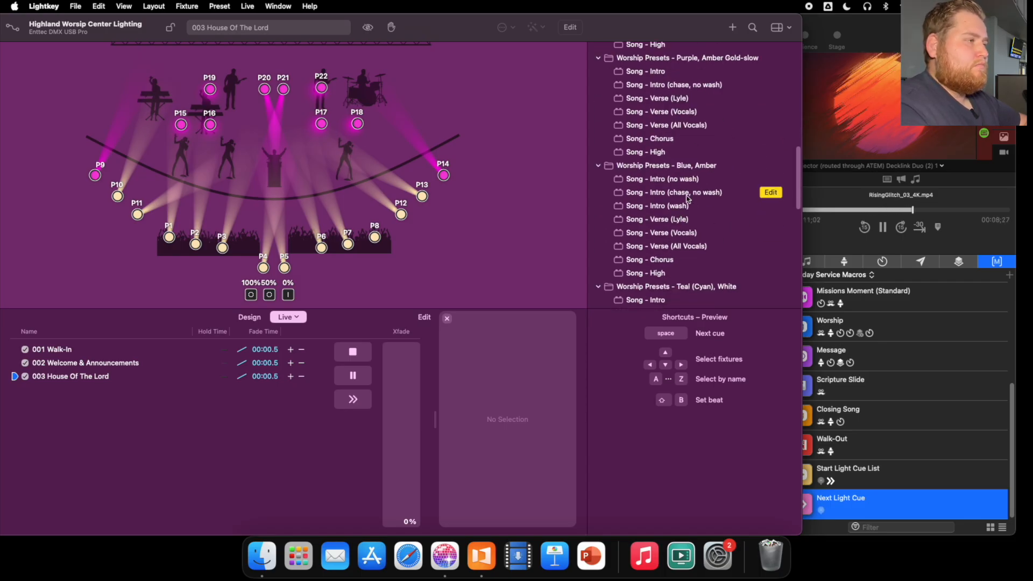
key(space)
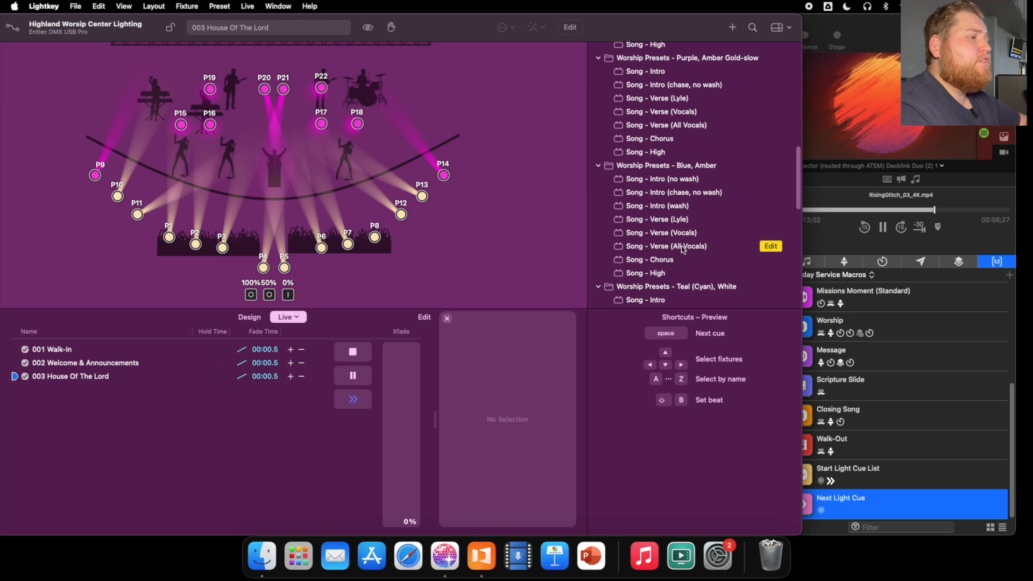
click(672, 249)
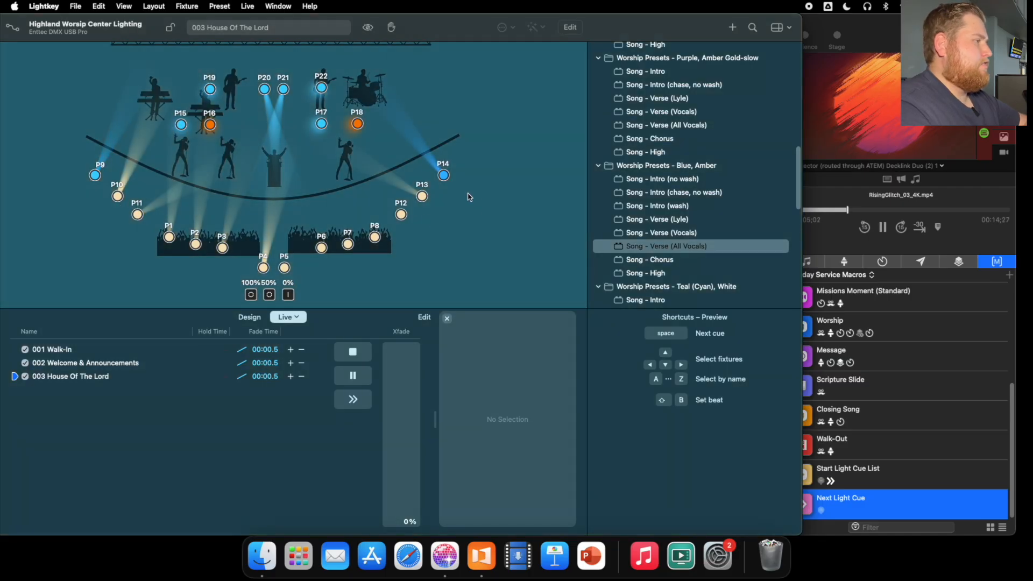
- Add the Blue, Amber Song – Verse (All Vocals) preset as the fourth cue and rename it "004 All Sufficent Merit"
click(670, 247)
drag(670, 249, 102, 392)
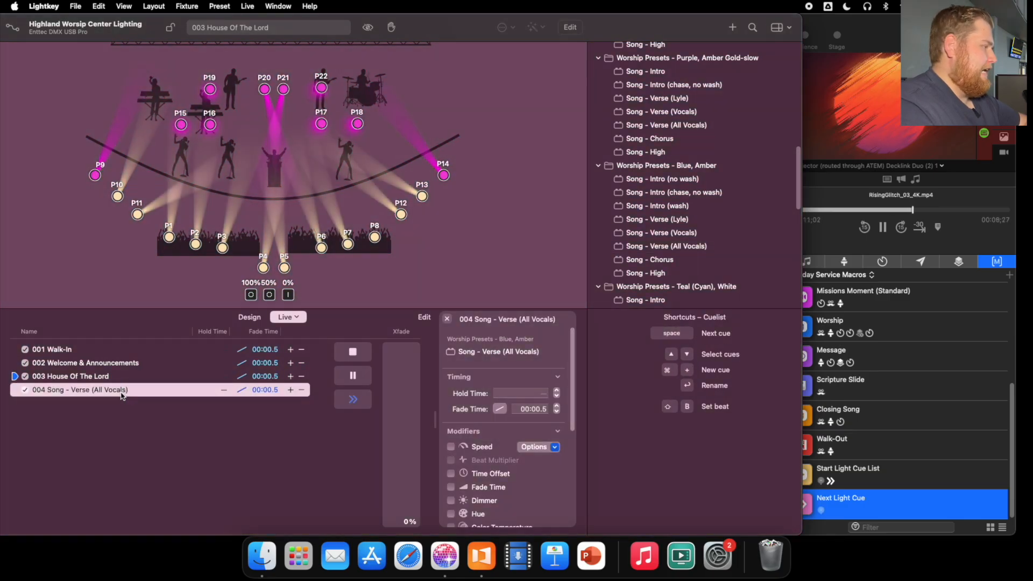
right_click(103, 391)
click(141, 410)
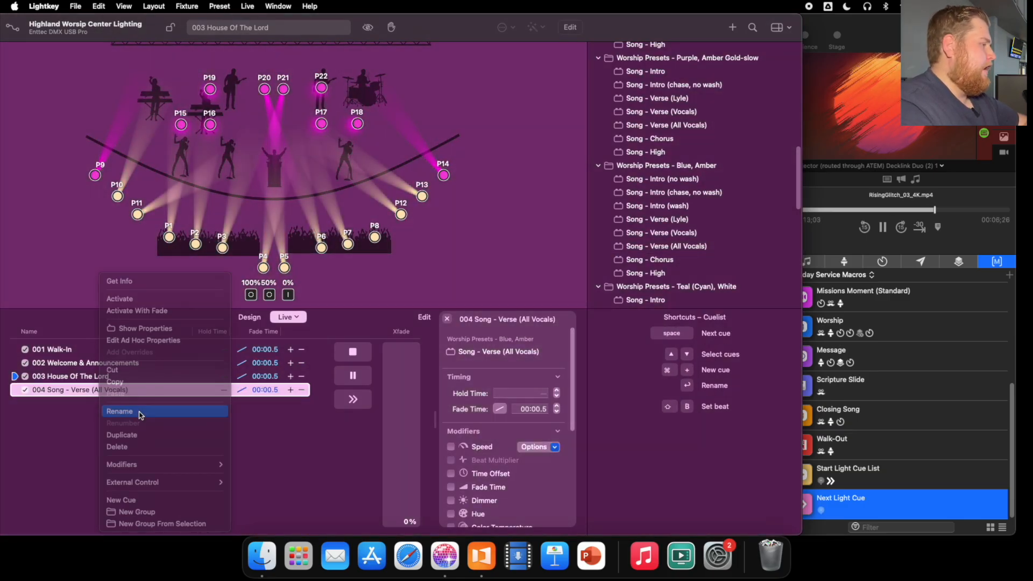
text(Al)
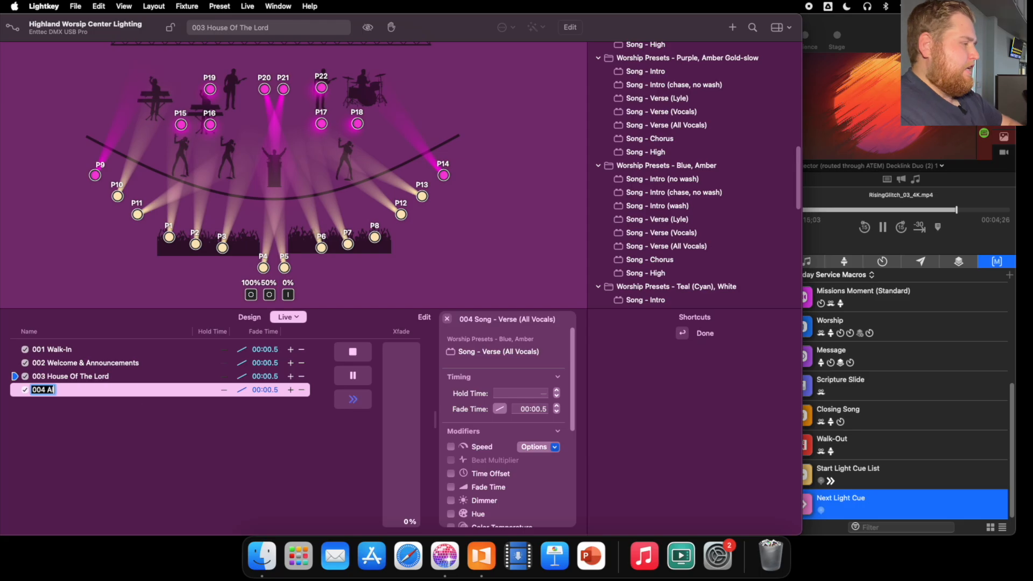
text(l Suffice)
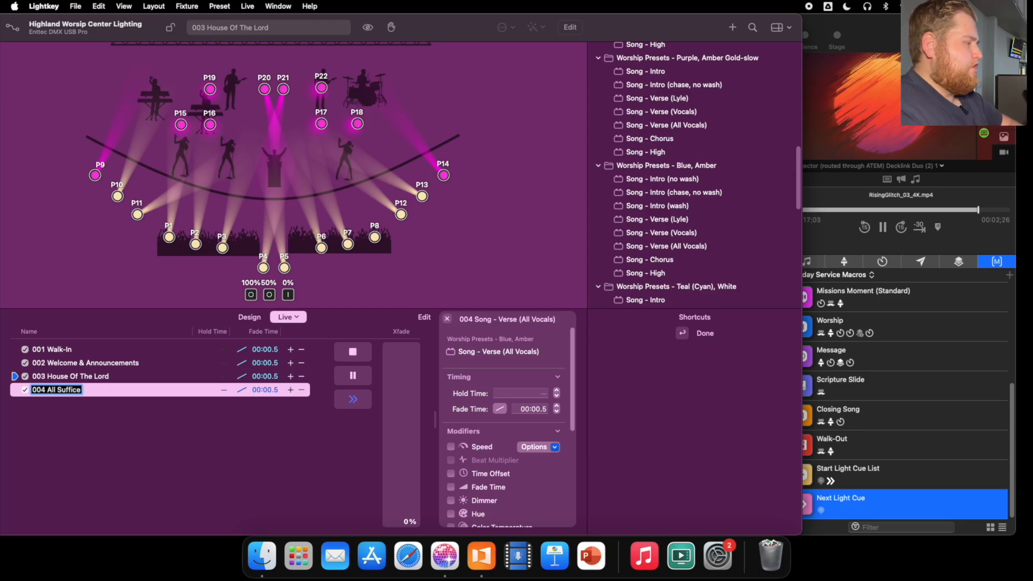
text(nt Merit)
key(Return)
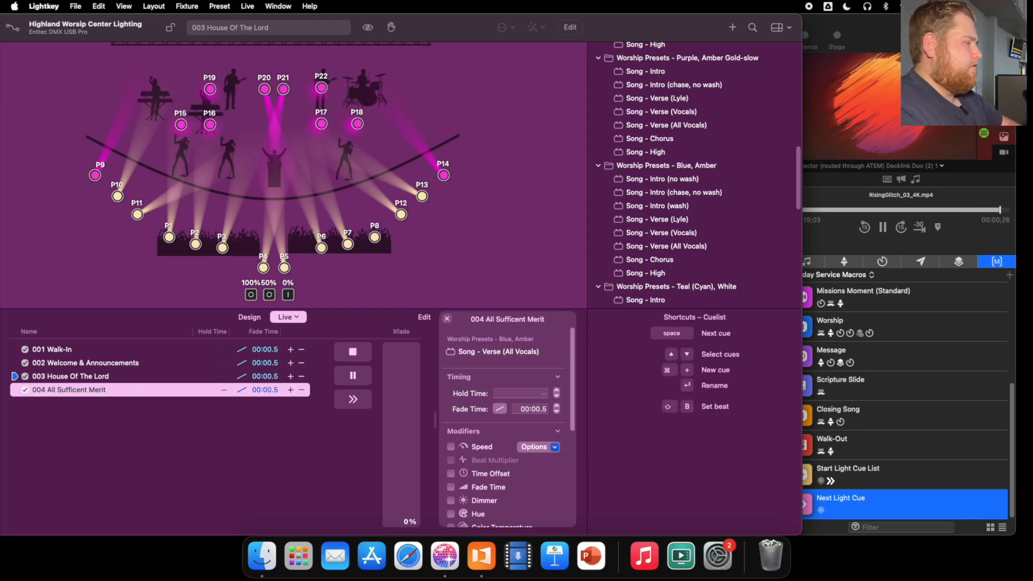
- Assign the Next Light Cue macro to the All Sufficient Merit Intro slide in ProPresenter, and trigger it to test the lighting in Lightkey
key(super+Tab)
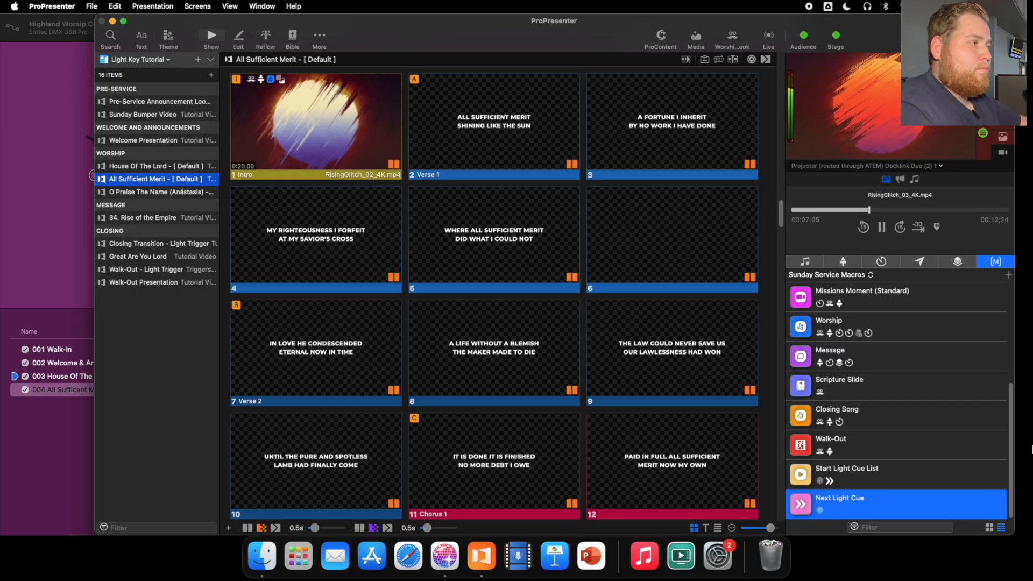
drag(873, 506, 304, 117)
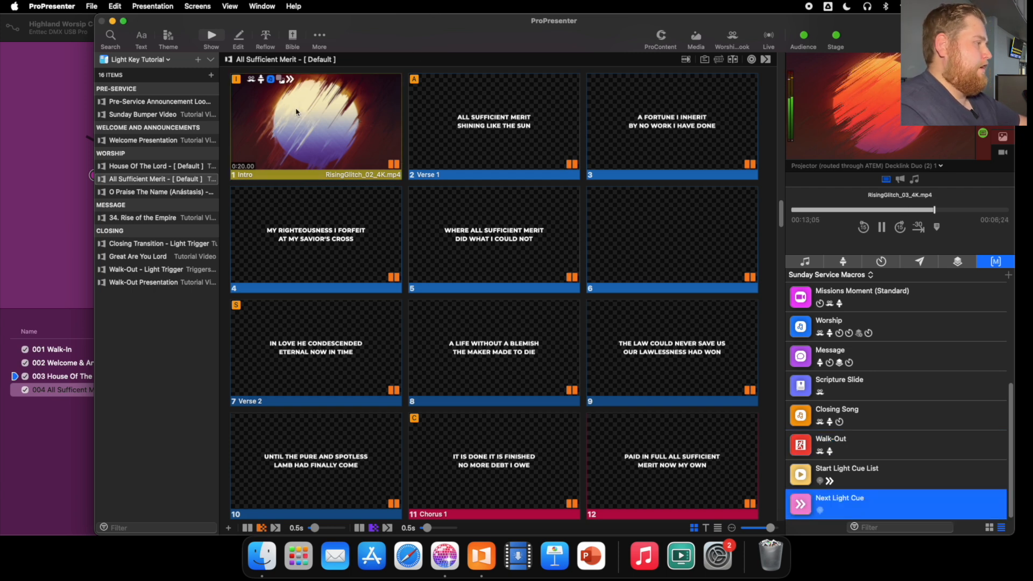
click(349, 130)
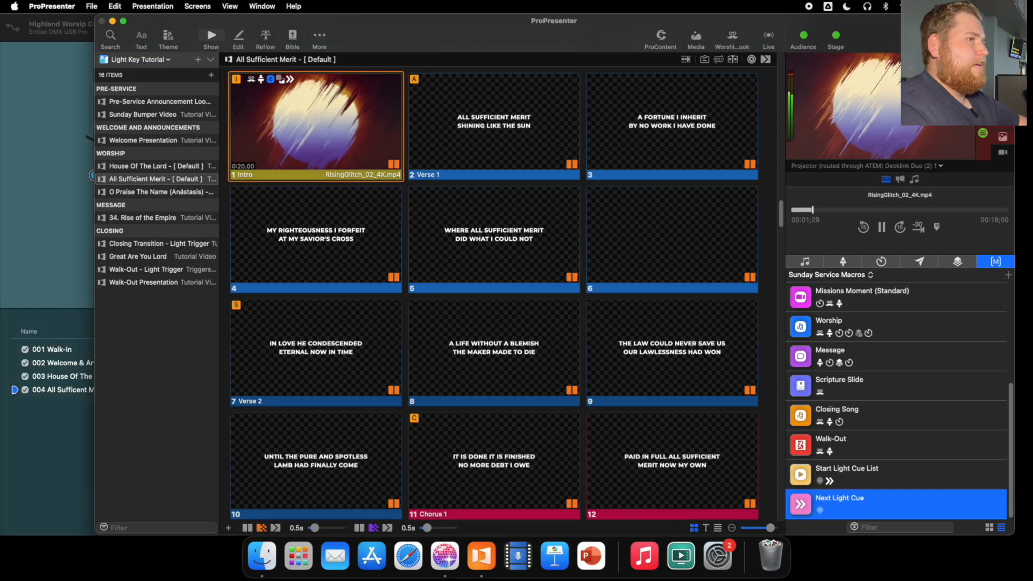
click(8, 178)
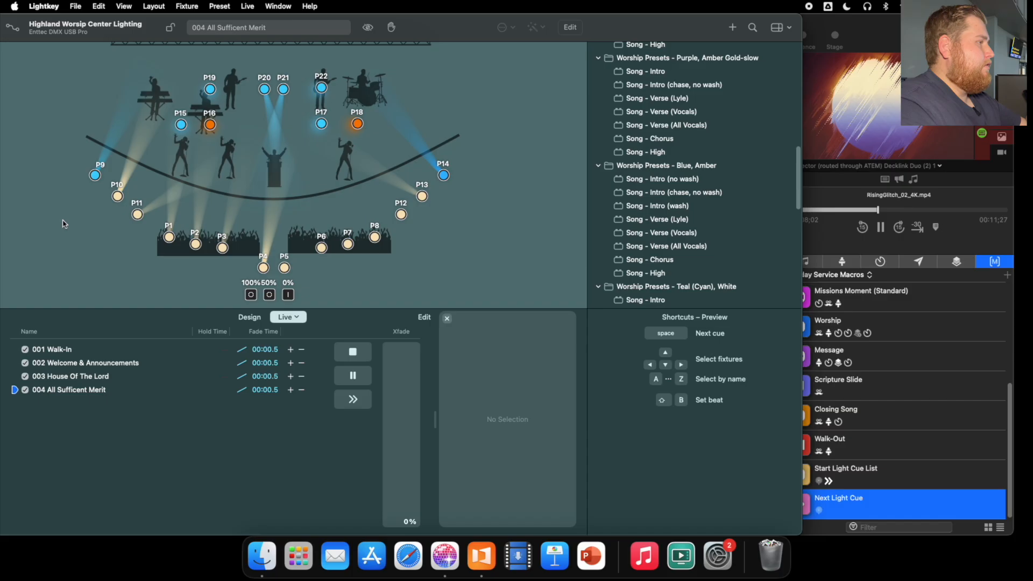
- Check O Praise The Name in ProPresenter, and add Lightkey's Song – Verse (All Vocals) preset from Worship Presets - Amber, White as the fifth cue
key(super+Tab)
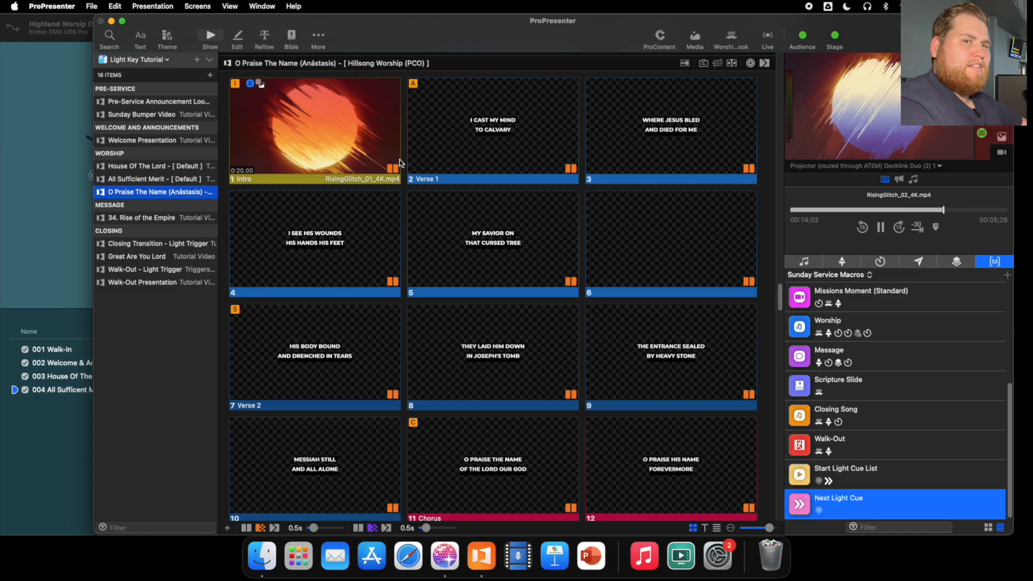
click(45, 321)
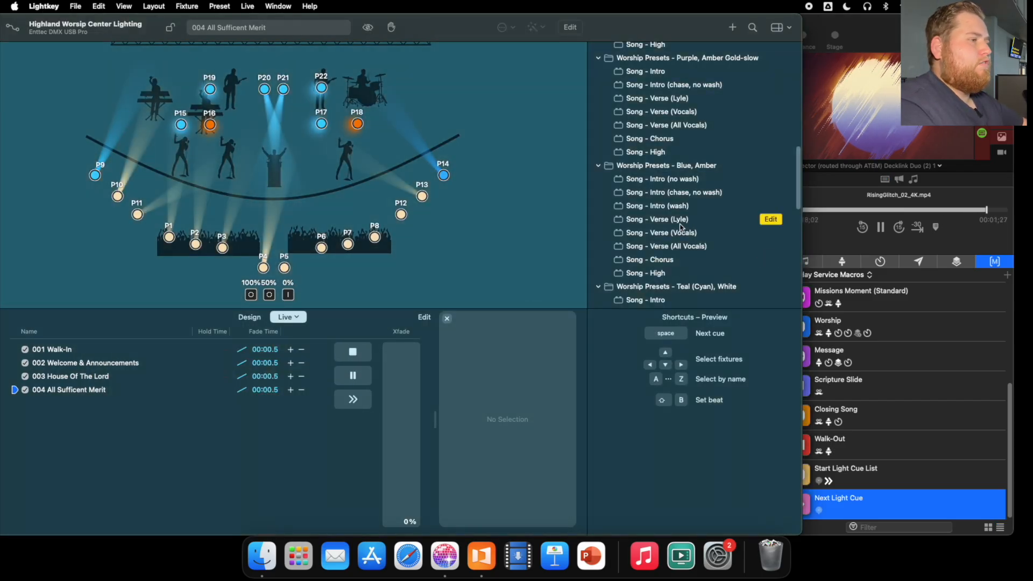
scroll(682, 232, down, 3)
scroll(682, 232, down, 15)
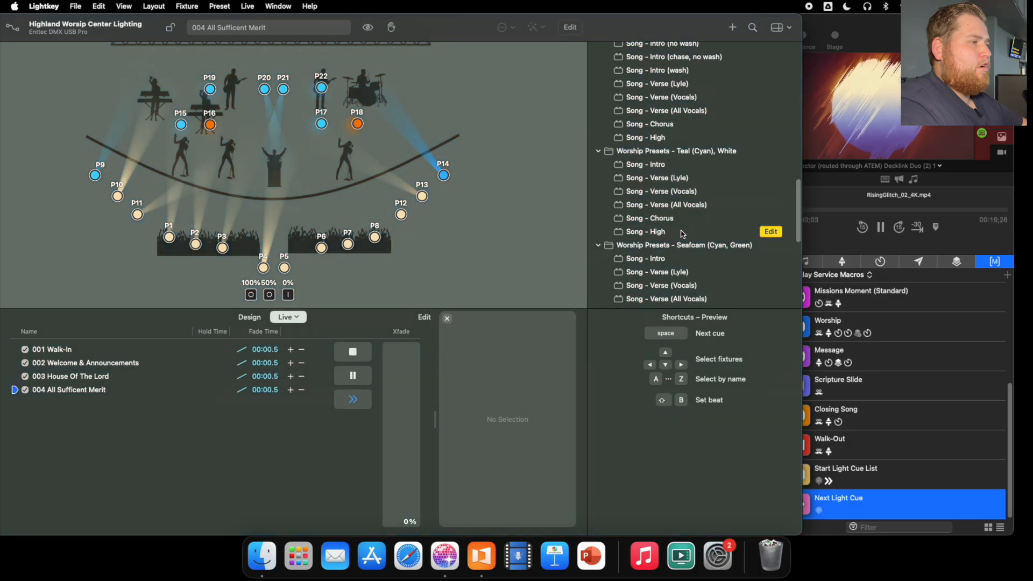
scroll(682, 235, down, 8)
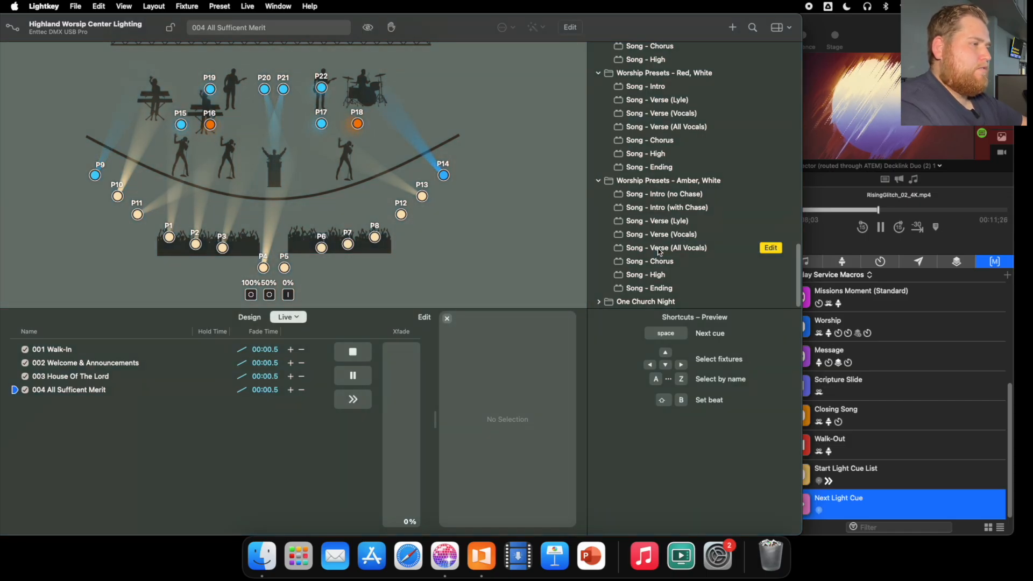
drag(658, 253, 127, 418)
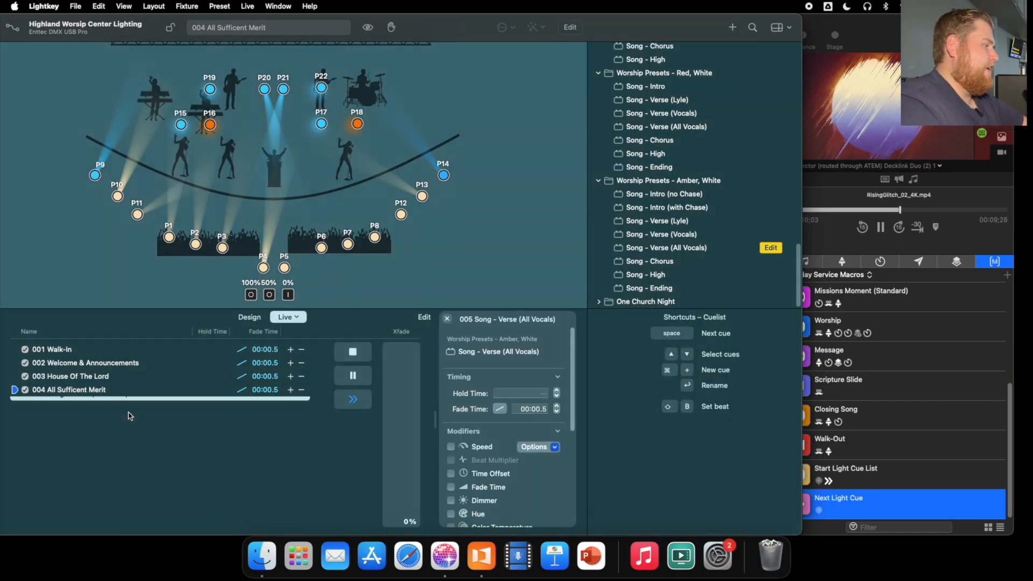
- Rename the fifth cue in the Lightkey cuelist "005 O Praise The Name"
right_click(105, 403)
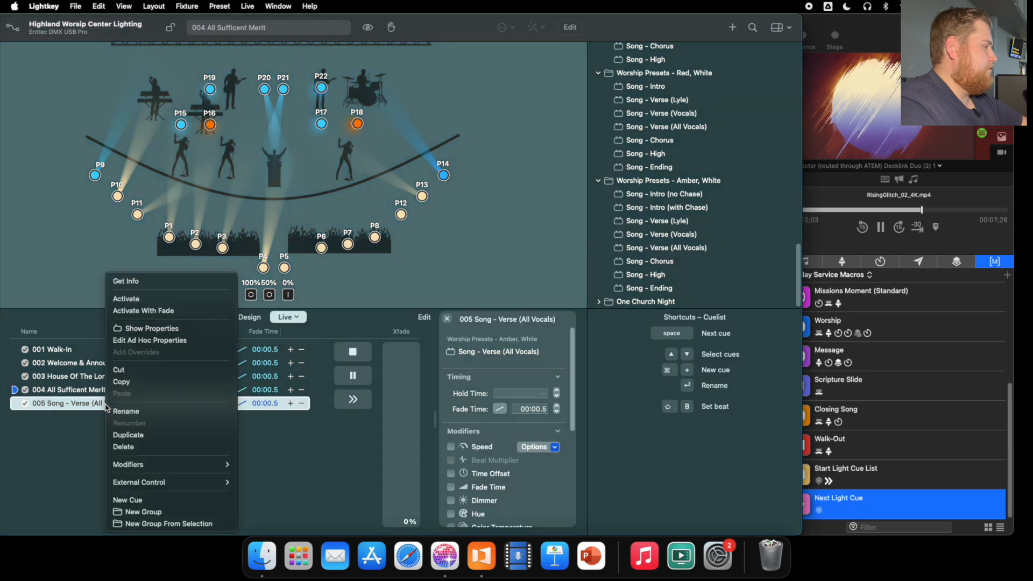
click(134, 412)
text(005 O)
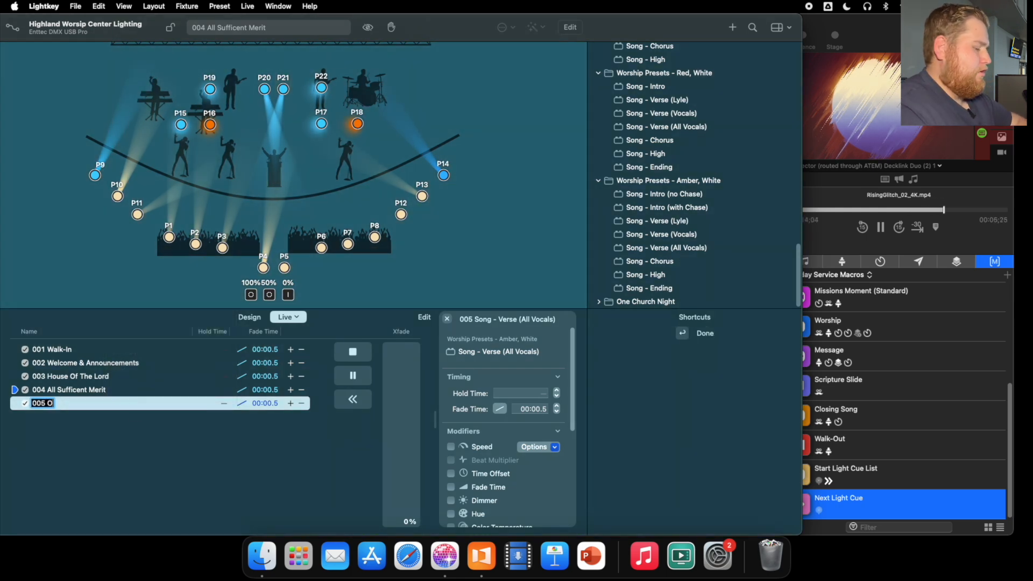
text( Praise The Name)
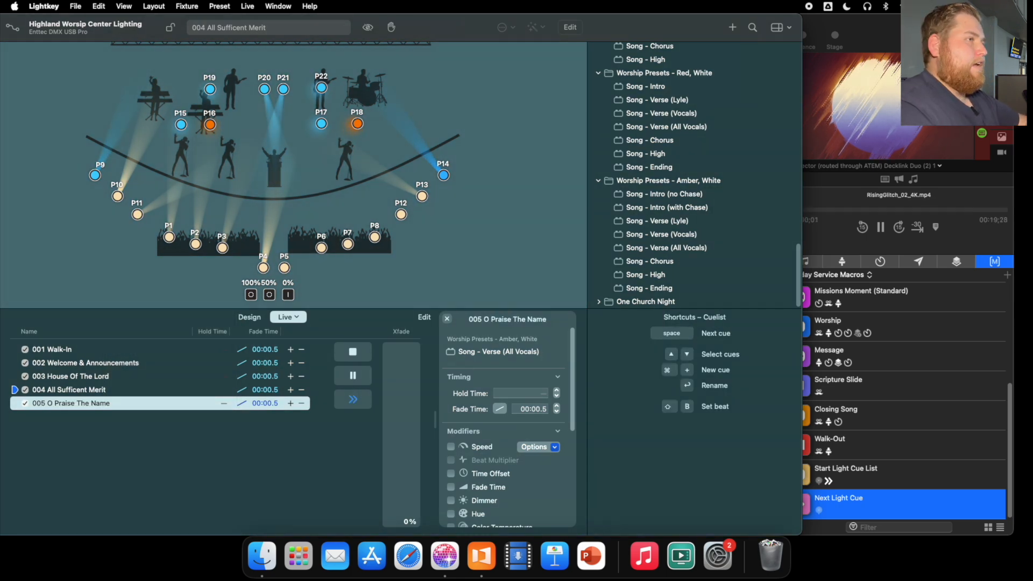
key(Return)
- Assign the Next Light Cue macro to the O Praise The Name Intro slide in ProPresenter, and trigger it to test the lighting in Lightkey
click(841, 509)
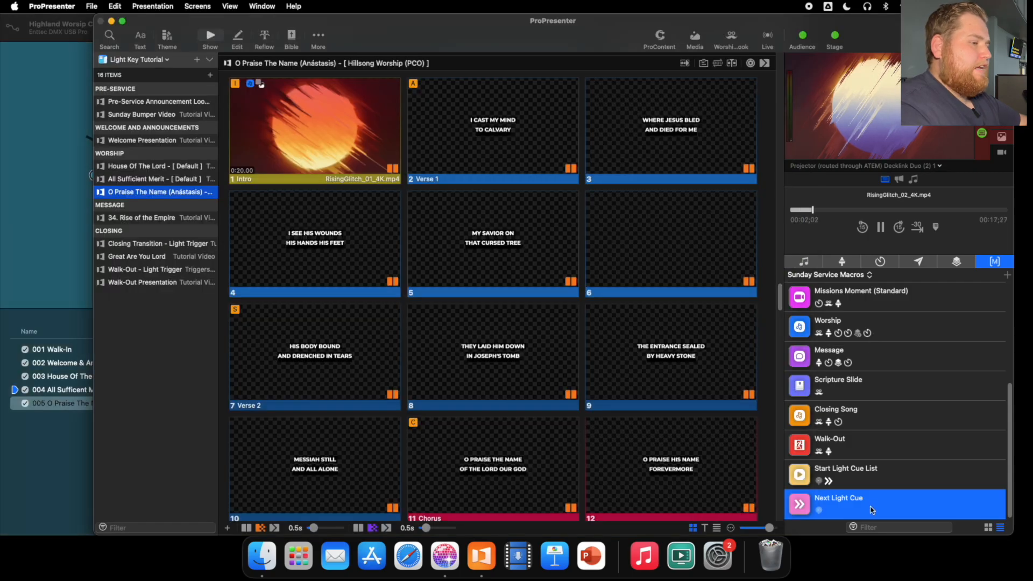
drag(874, 509, 317, 125)
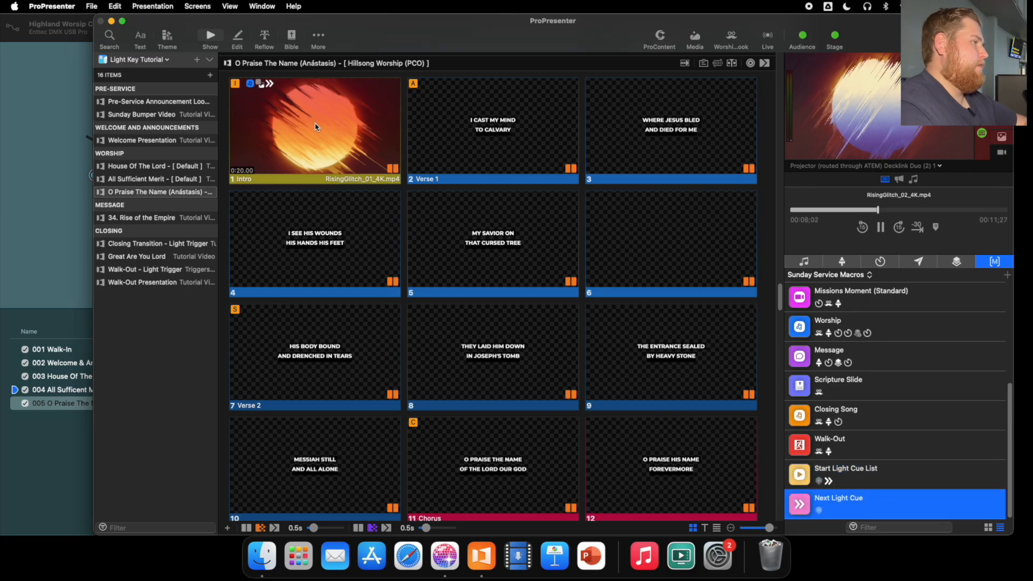
click(318, 133)
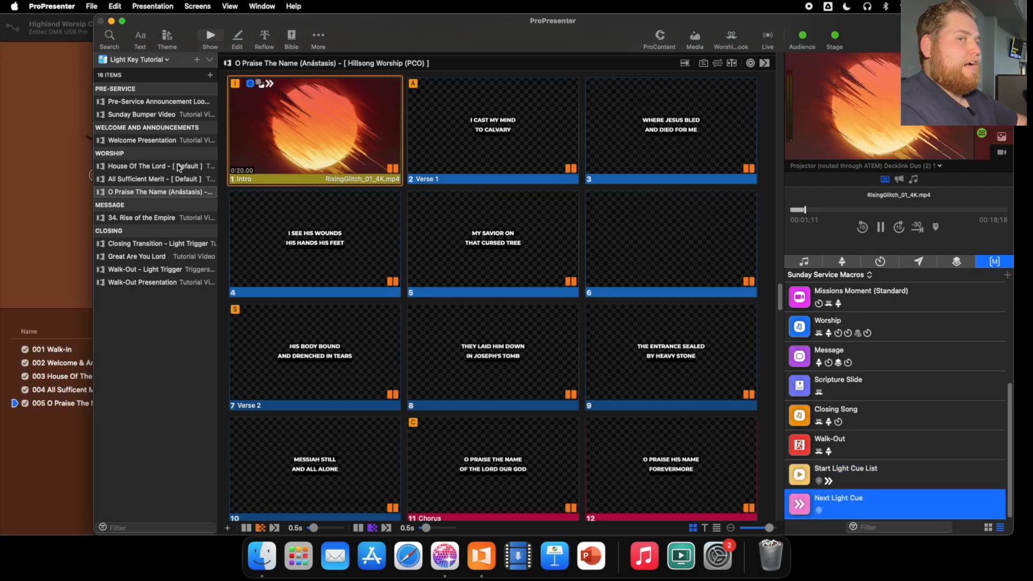
click(1, 261)
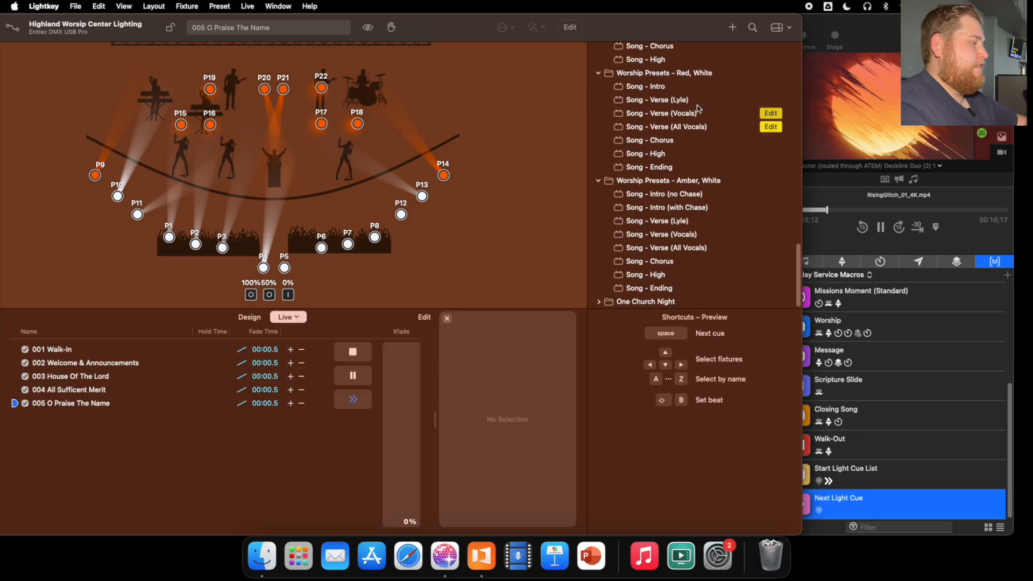
- Open the 34. Rise of the Empire message presentation in ProPresenter, and return to Lightkey
key(super+Tab)
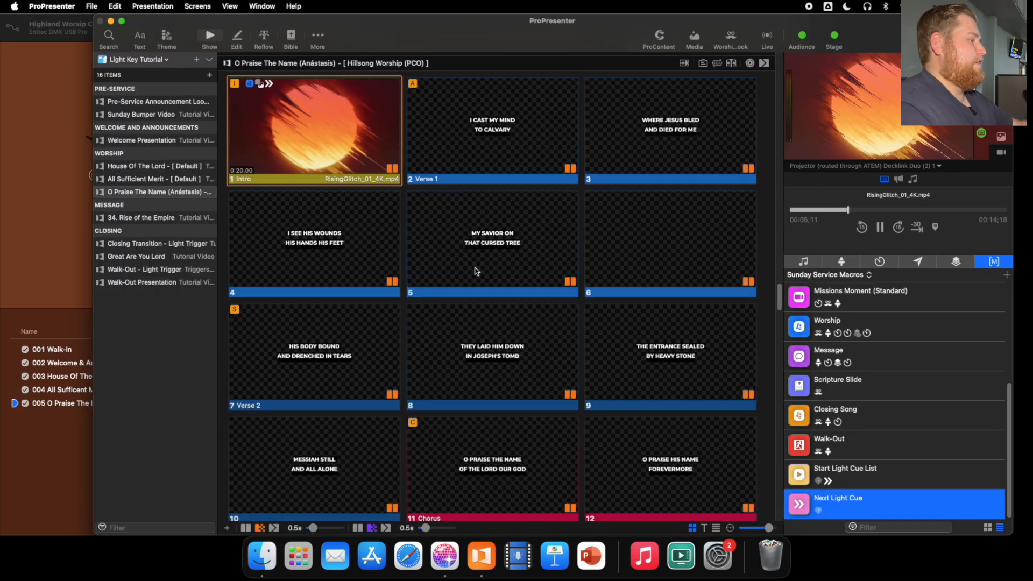
key(Down)
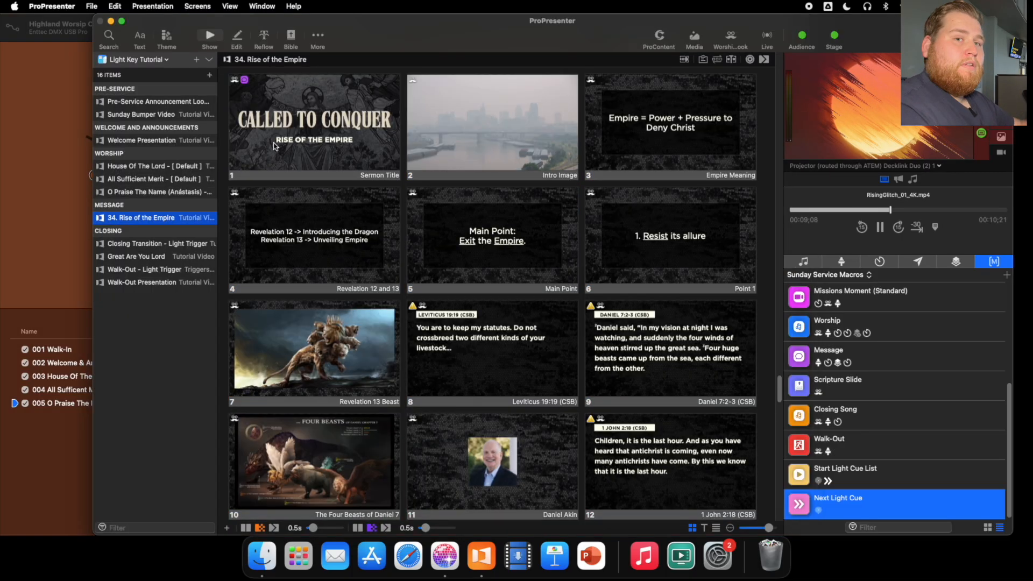
click(50, 339)
- Add the Sermon preset from Sunday Service Presets as the sixth cue of the cuelist, and activate it
scroll(691, 220, up, 10)
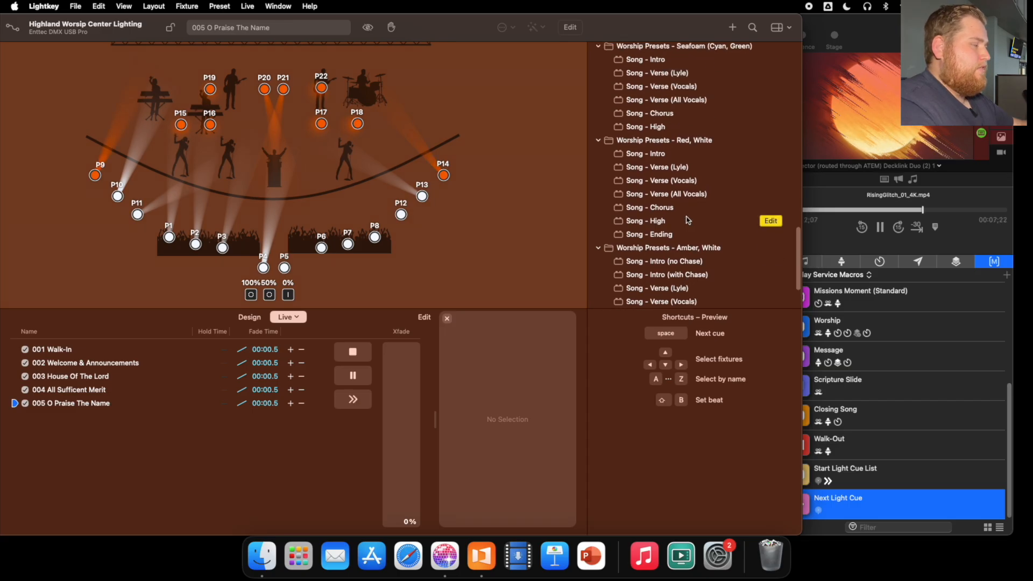
scroll(691, 221, up, 15)
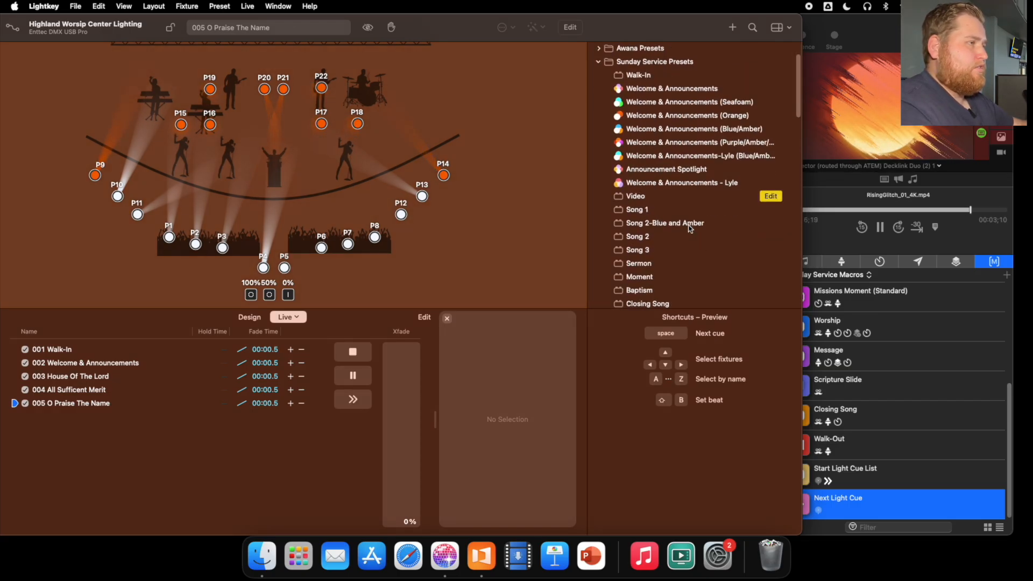
scroll(691, 221, down, 3)
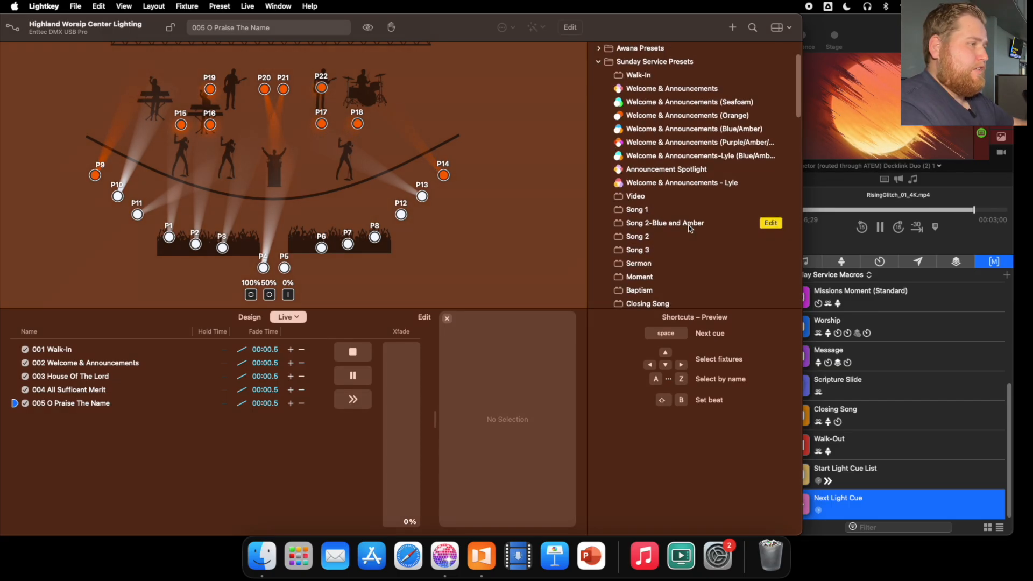
click(644, 63)
scroll(648, 161, down, 1)
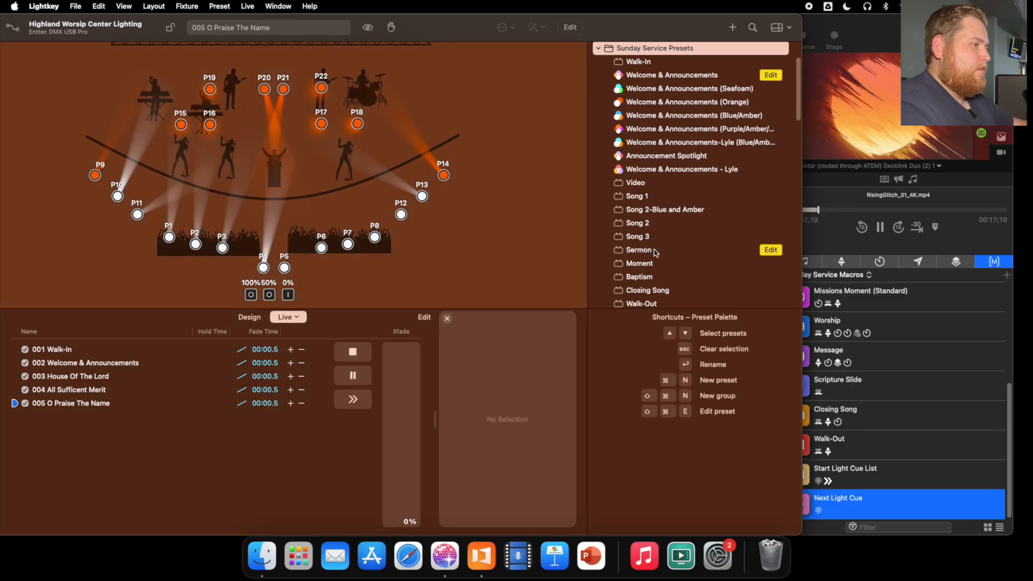
drag(656, 252, 94, 417)
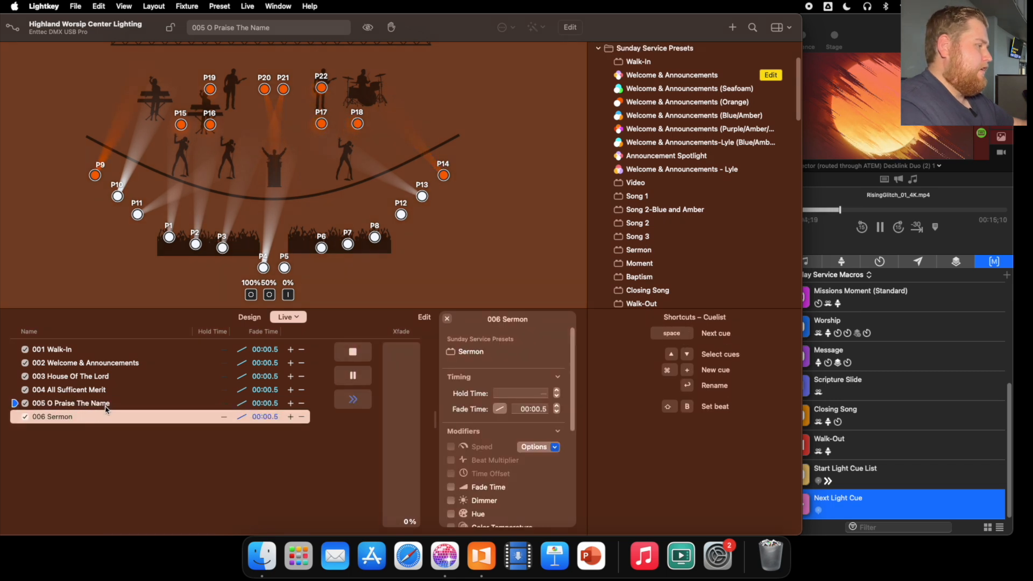
key(space)
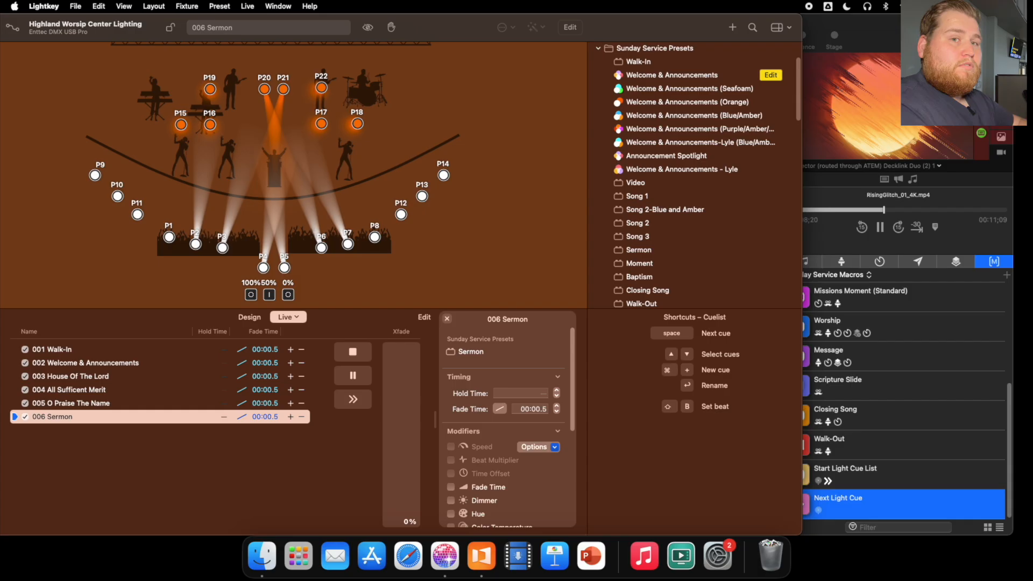
key(super+Tab)
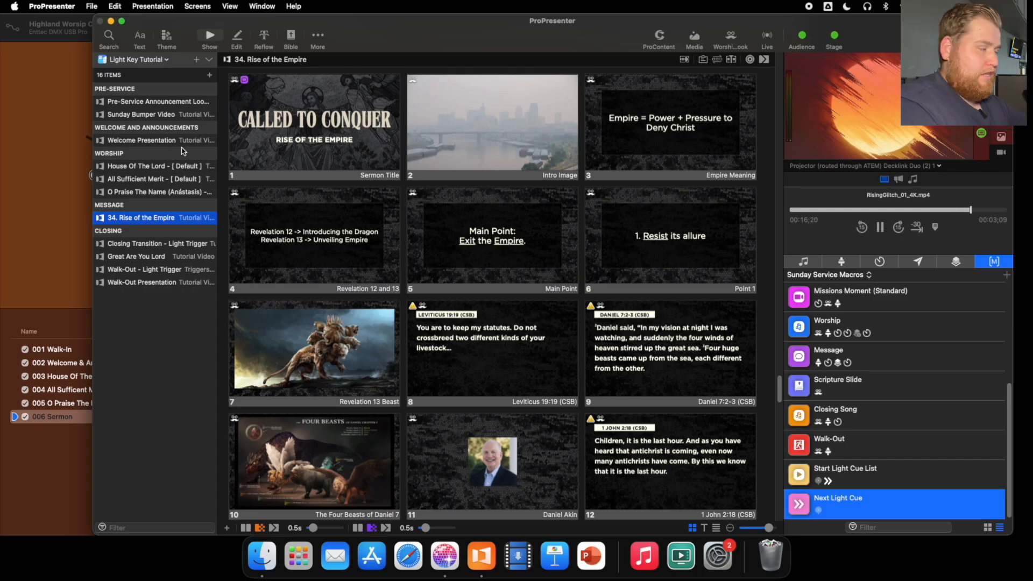
click(35, 311)
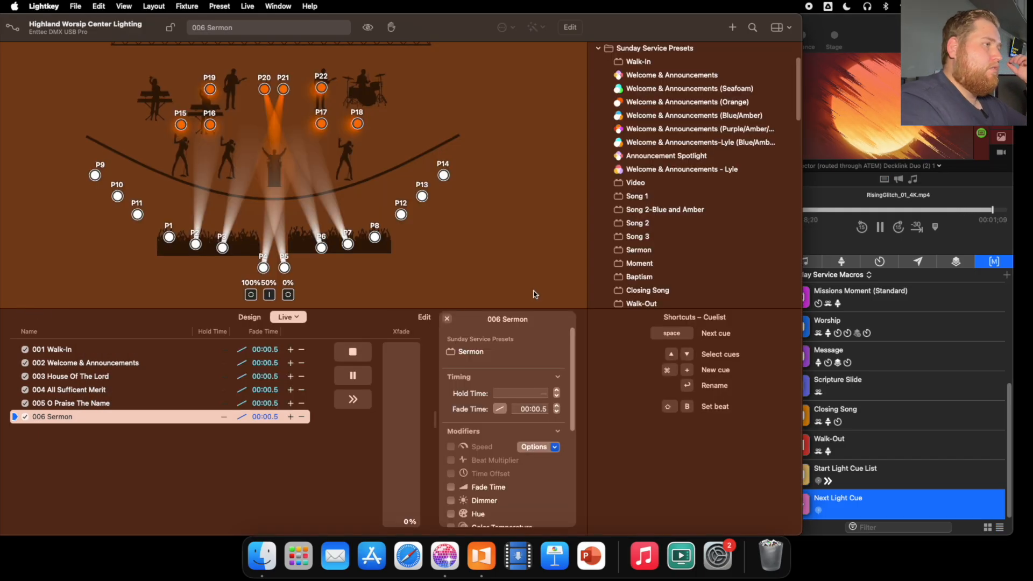
scroll(737, 198, up, 2)
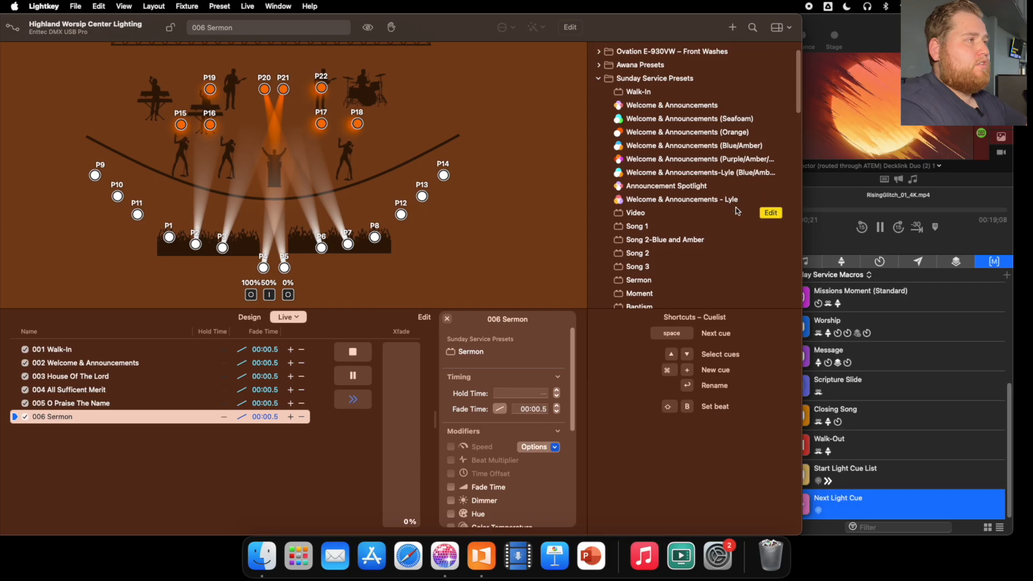
scroll(707, 200, down, 2)
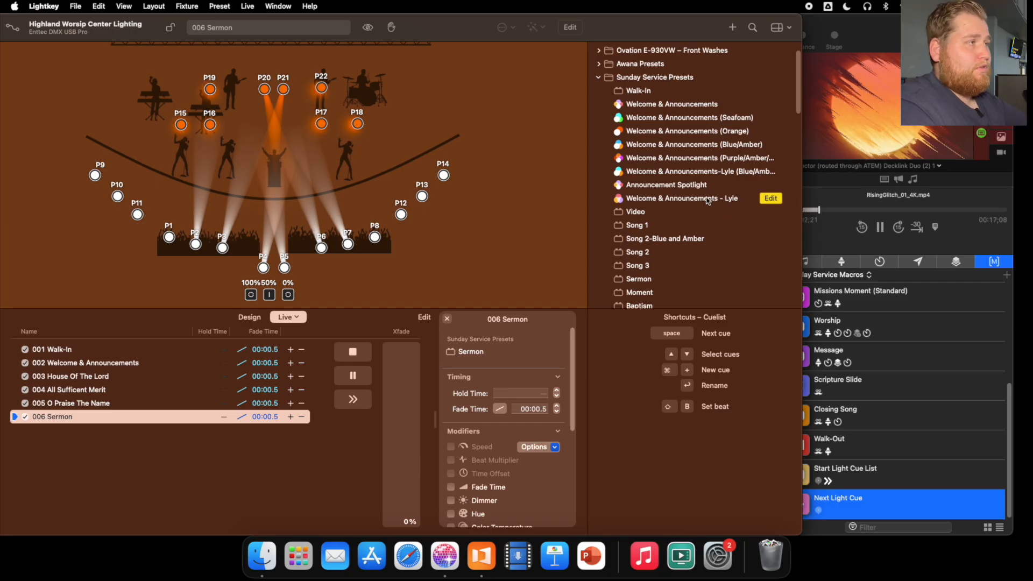
- Edit the Sermon preset so that the stage fixtures P15 to P22 are cyan, and update the preset
scroll(710, 204, down, 1)
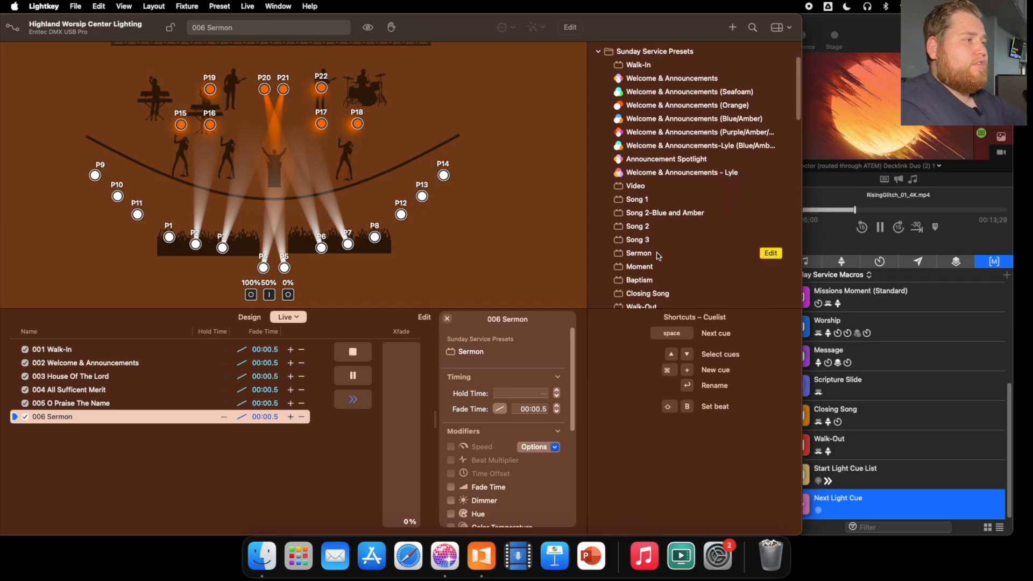
click(657, 253)
click(773, 255)
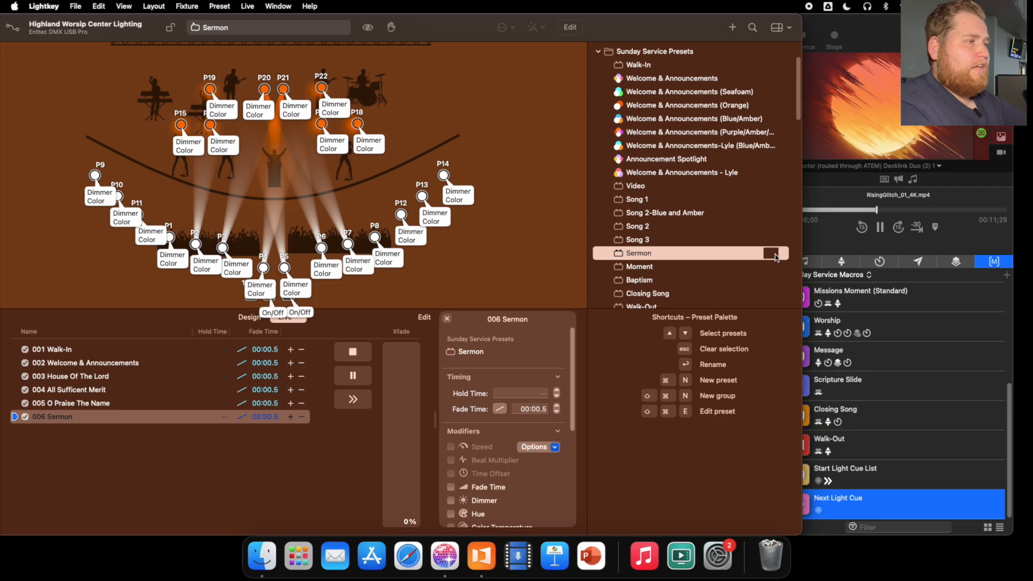
click(772, 255)
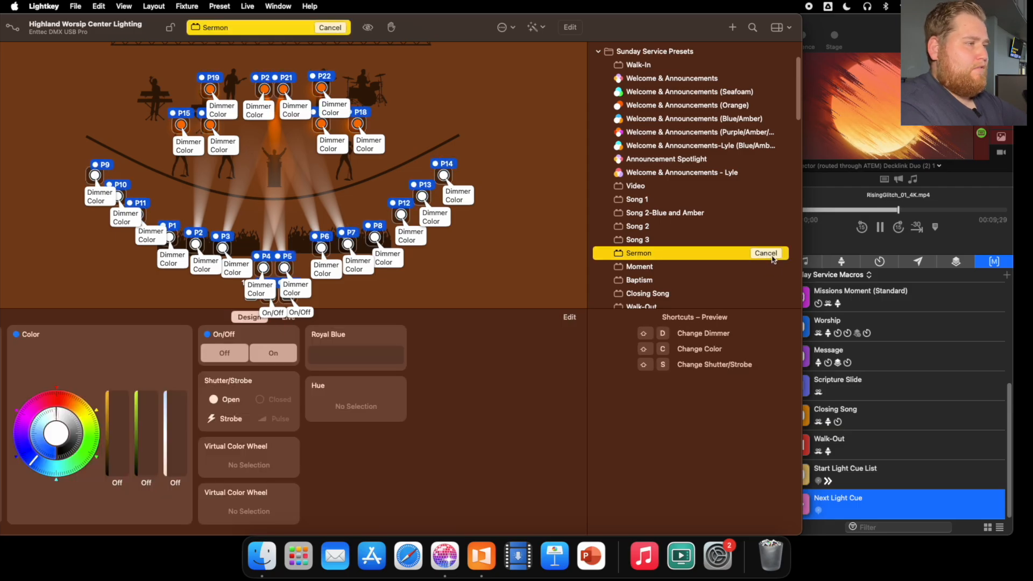
drag(69, 79, 429, 132)
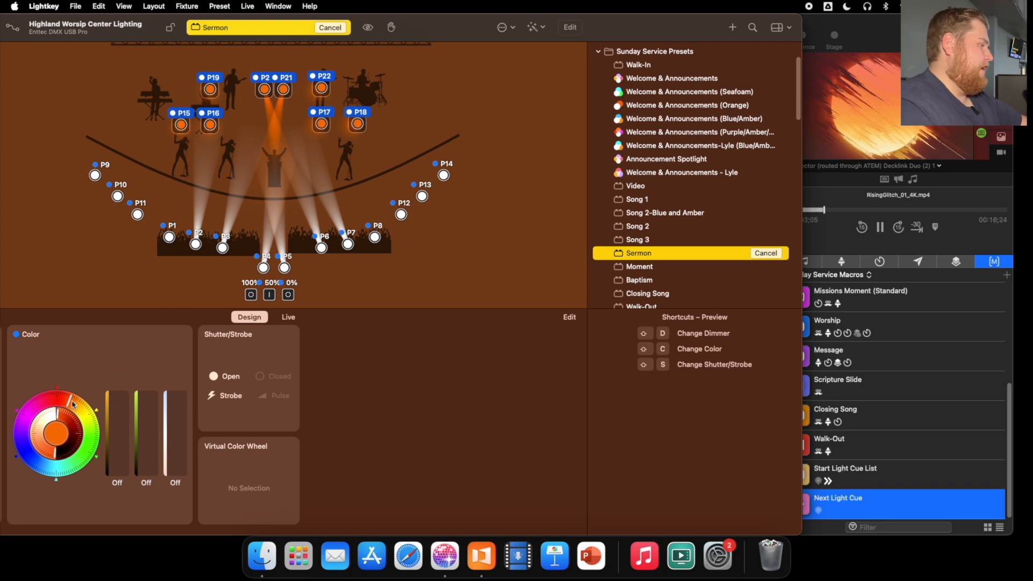
drag(70, 400, 56, 479)
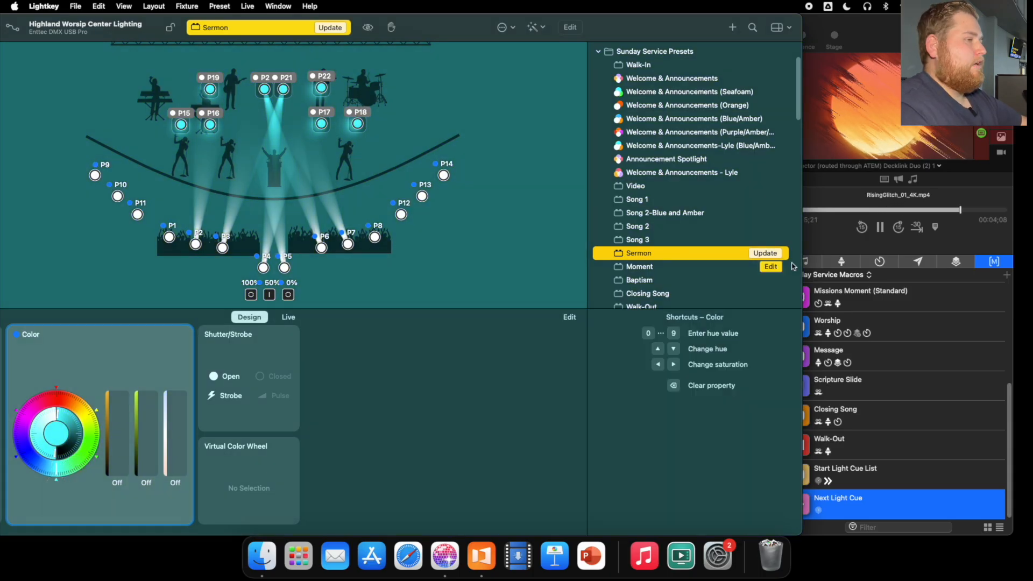
click(764, 253)
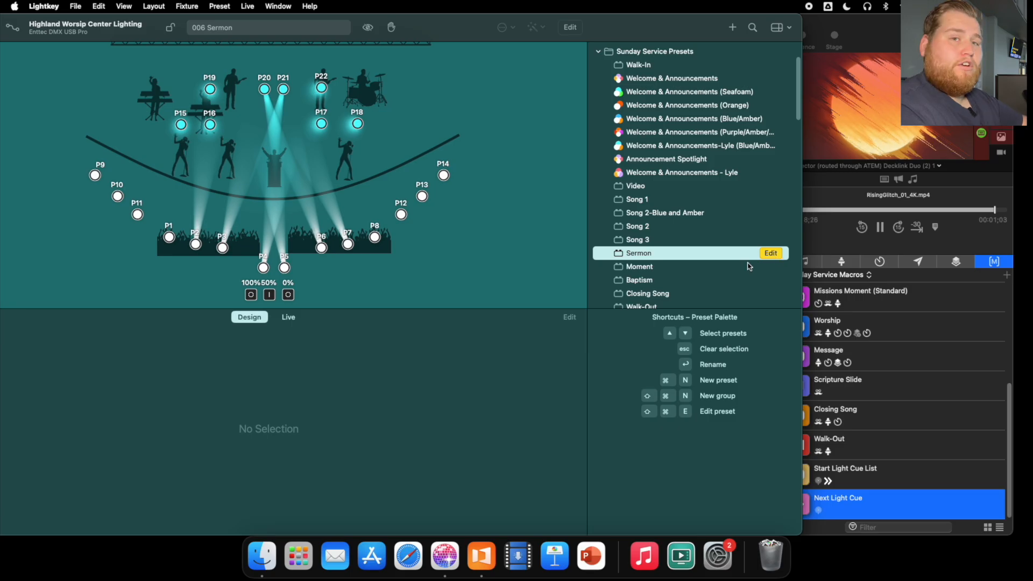
- Return to the live cuelist and test the change to the Sermon cue by activating cue 005 and advancing to cue 006
click(289, 318)
click(116, 404)
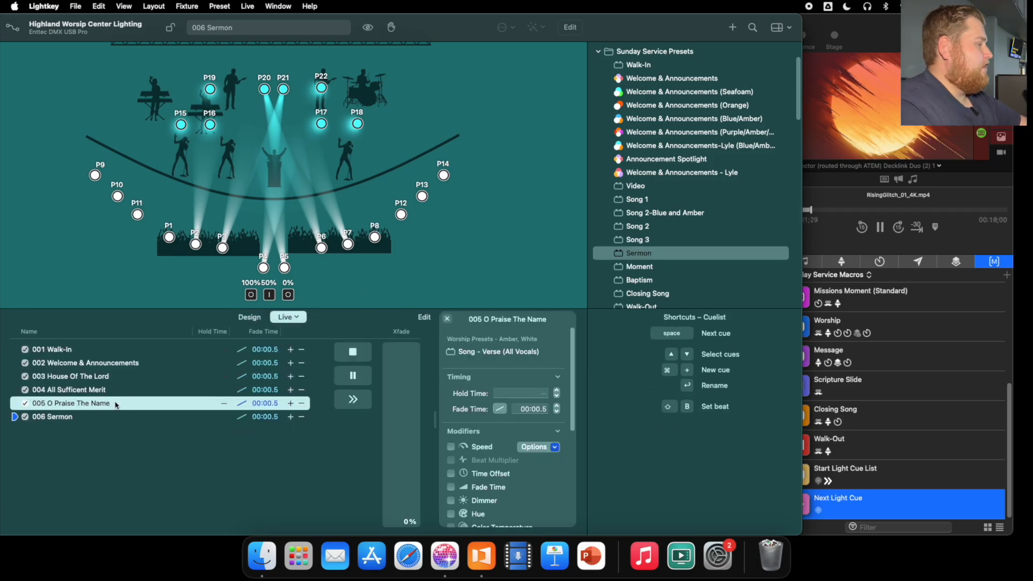
key(space)
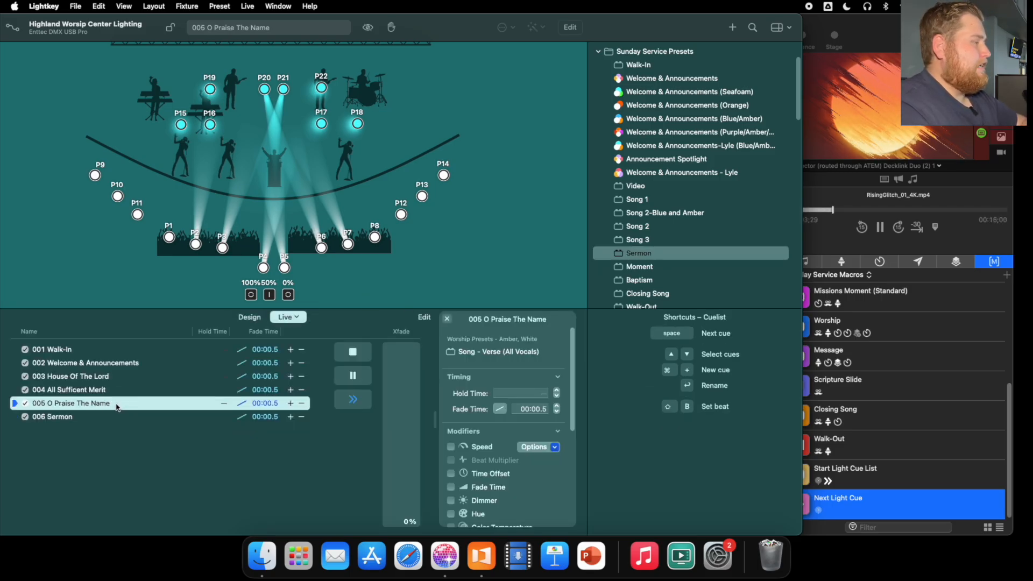
key(space)
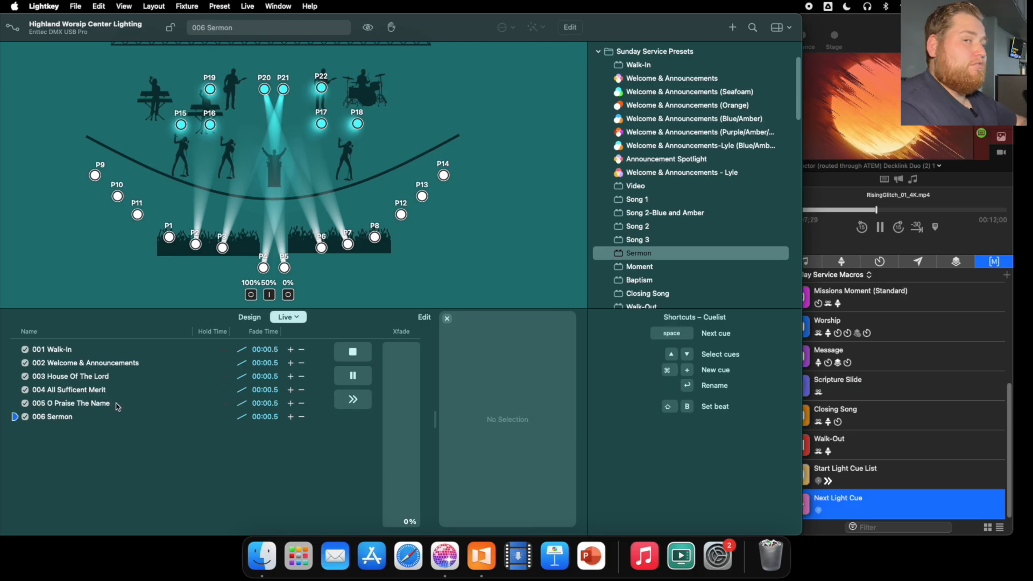
click(770, 253)
click(143, 77)
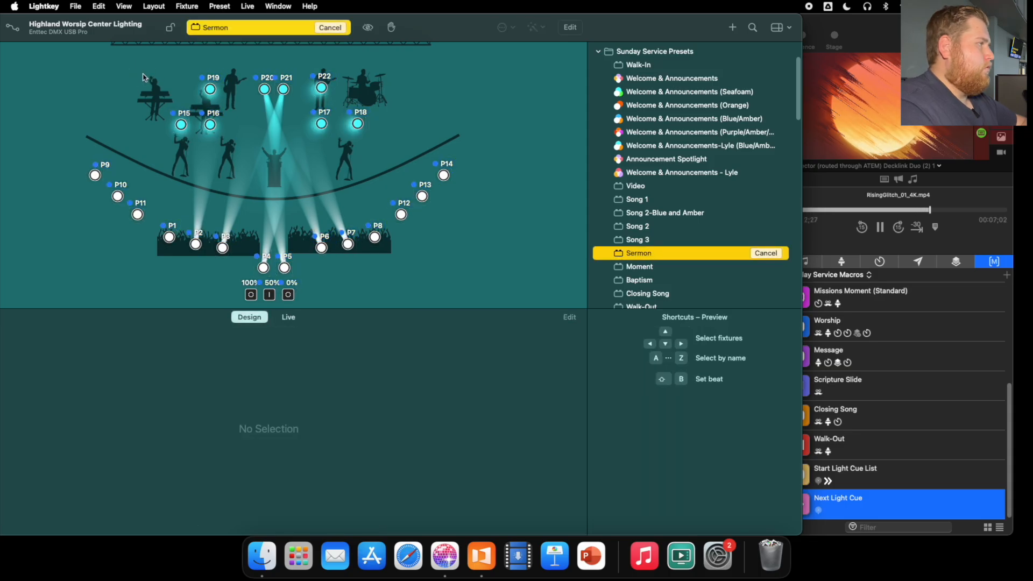
click(766, 254)
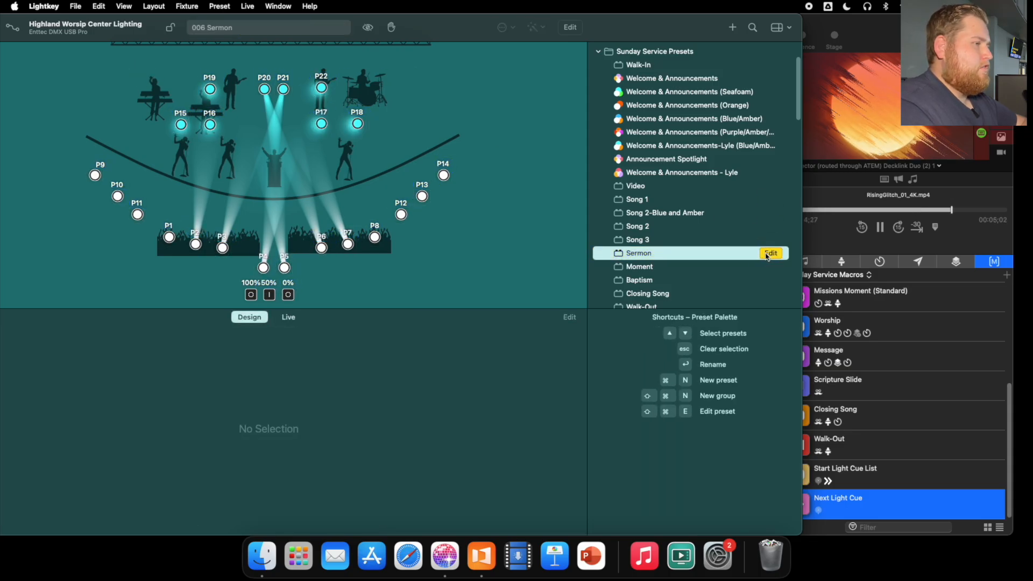
- Edit the Sermon preset so that the stage fixtures P15 to P22 are orange, update the preset, and return to the live cuelist
click(771, 253)
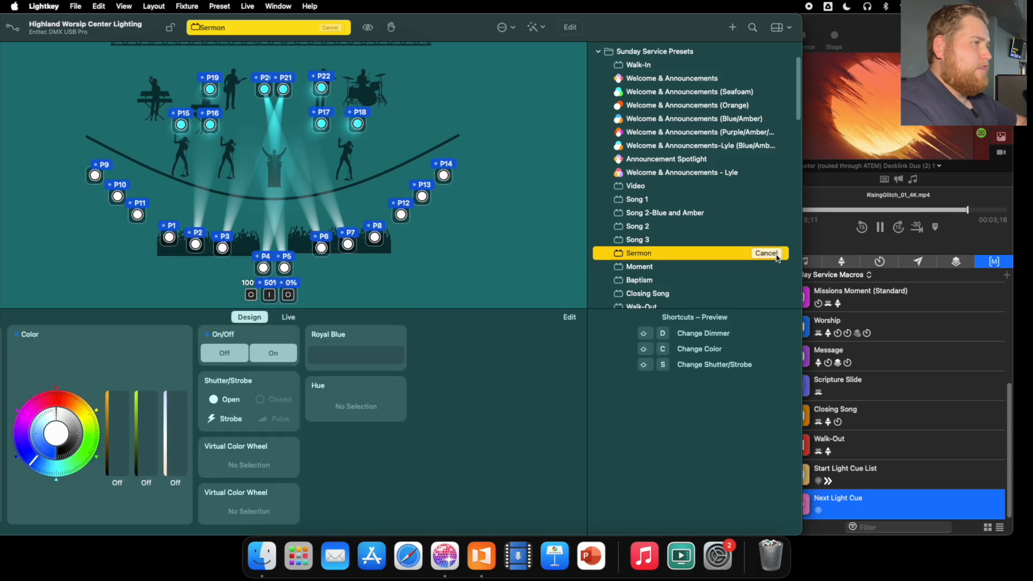
click(63, 90)
drag(61, 84, 476, 132)
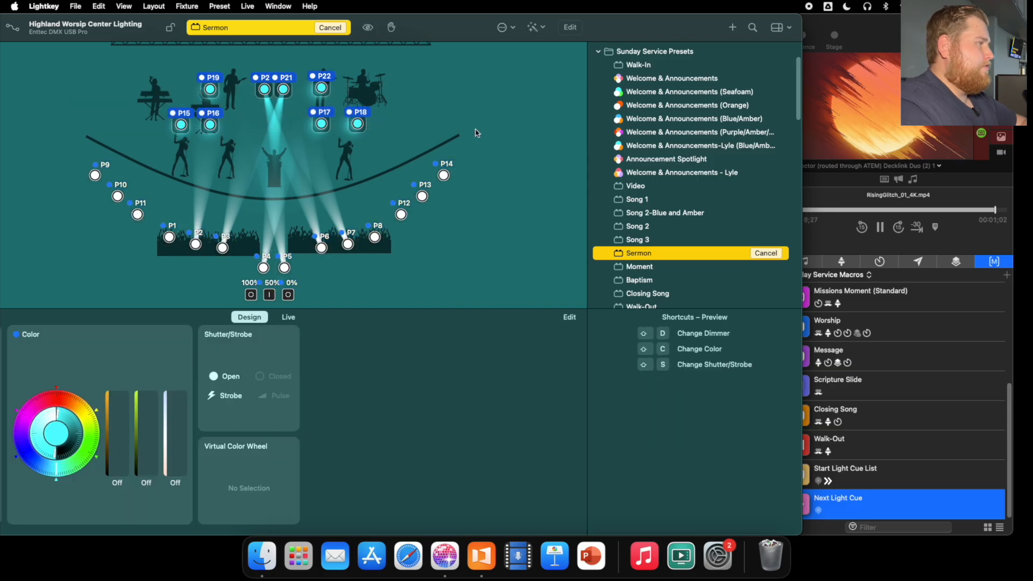
drag(56, 473, 72, 398)
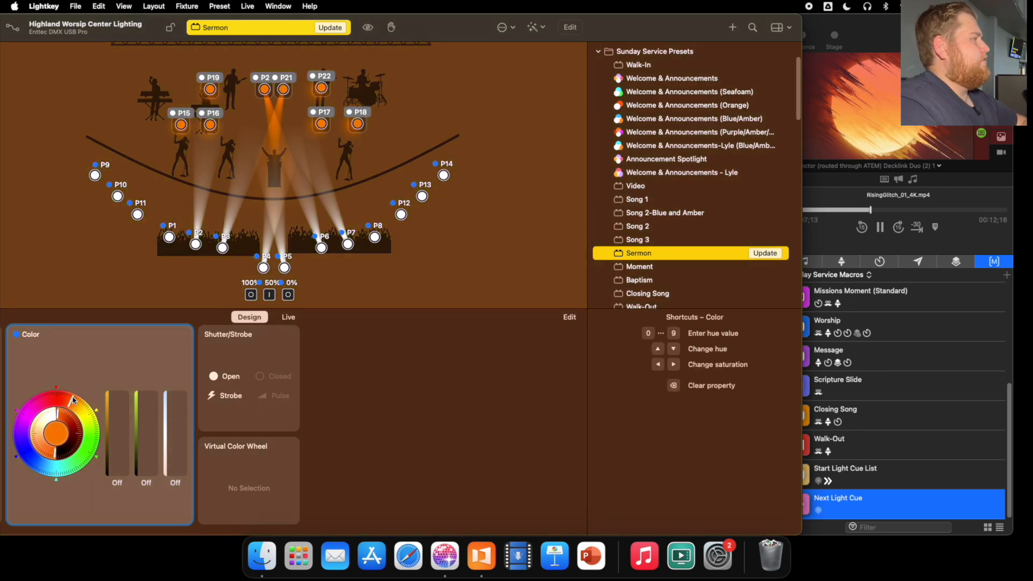
click(765, 253)
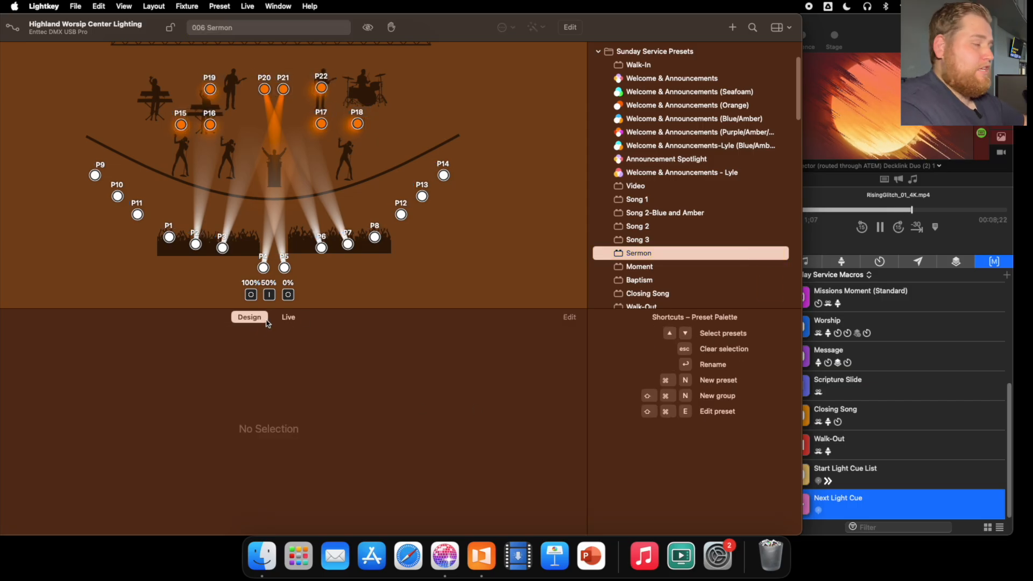
click(291, 319)
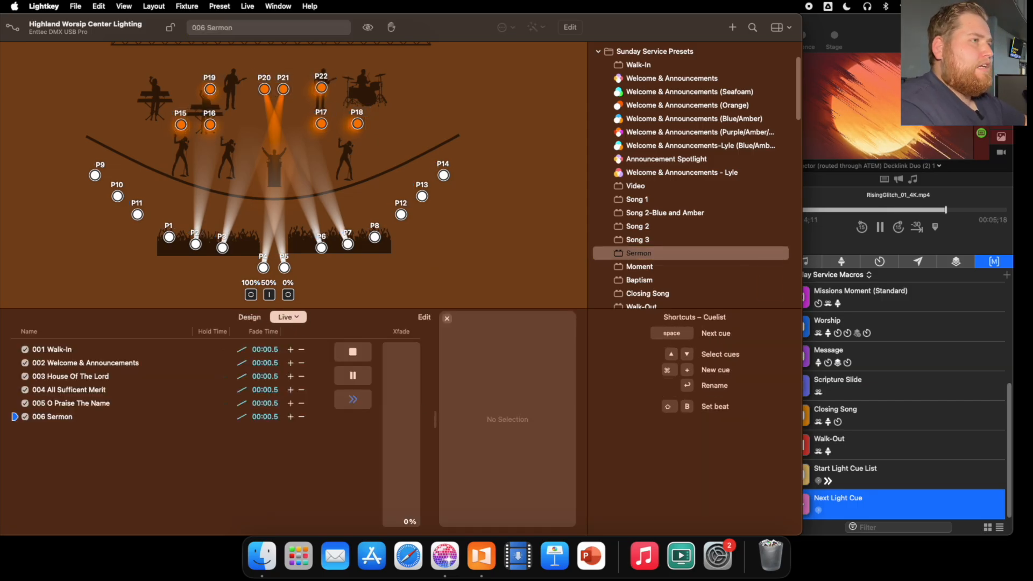
- Switch to ProPresenter and add the Next Light Cue macro to the Sermon Title slide of 34. Rise of the Empire
key(super+Tab)
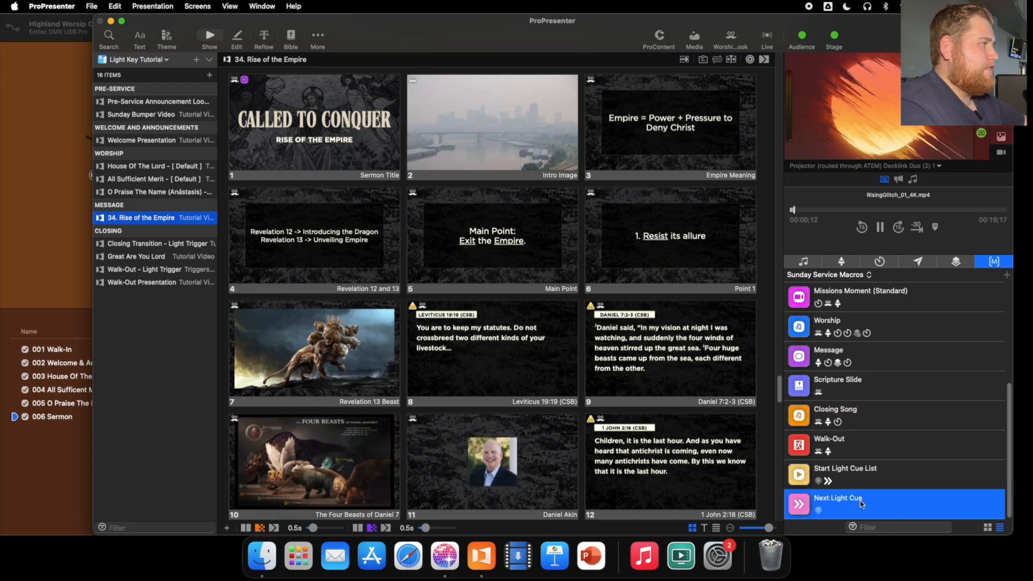
drag(886, 509, 346, 152)
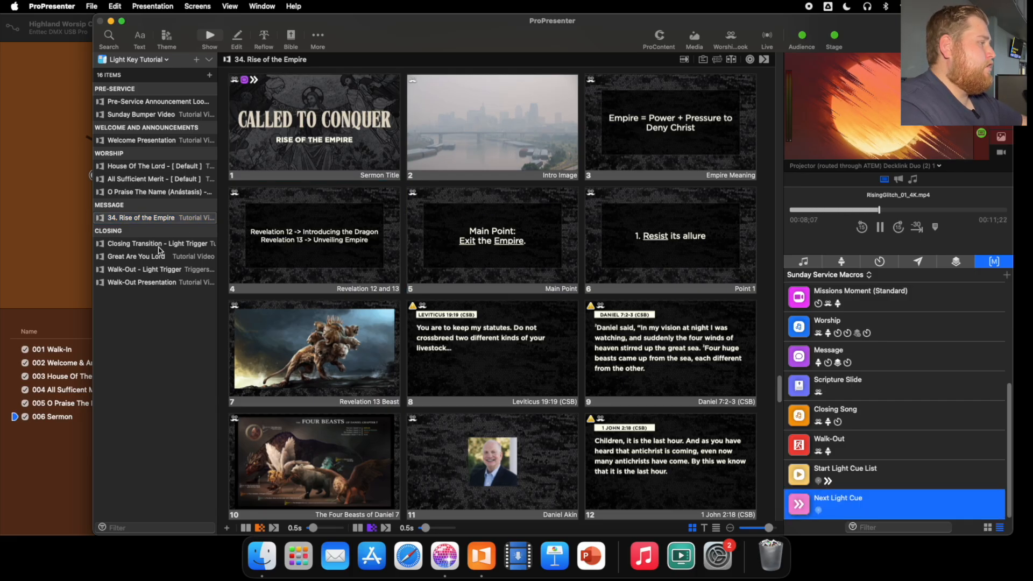
- Remove the Closing Transition - Light Trigger item from the playlist, and set Great Are You Lord to the Default arrangement
click(160, 245)
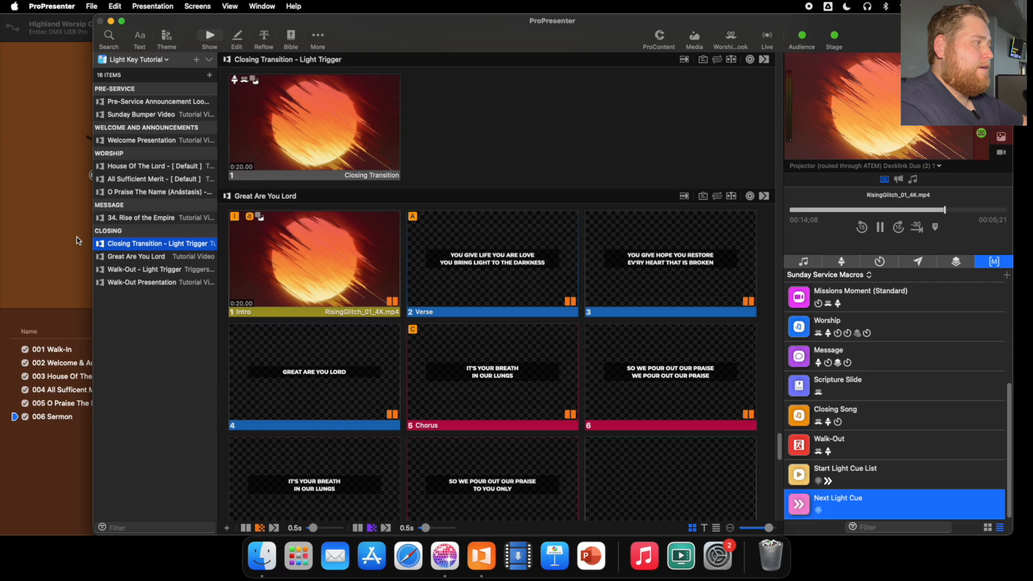
right_click(157, 243)
click(215, 383)
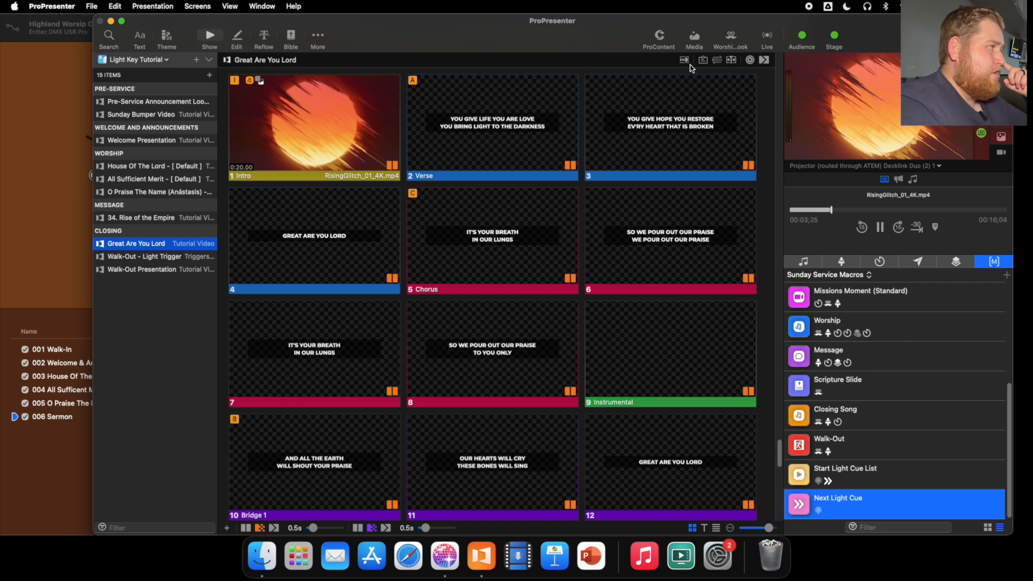
click(717, 61)
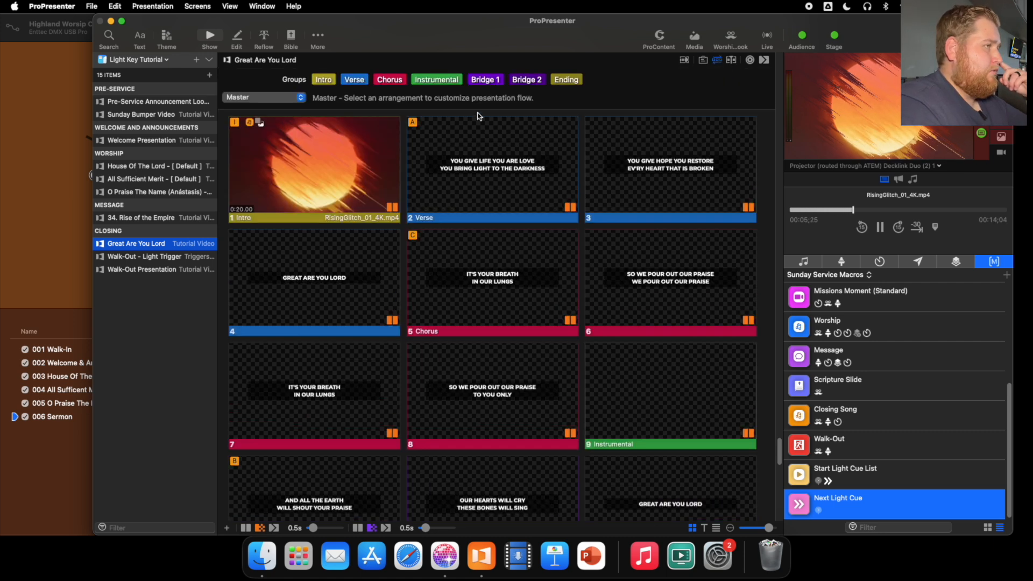
click(260, 97)
click(261, 114)
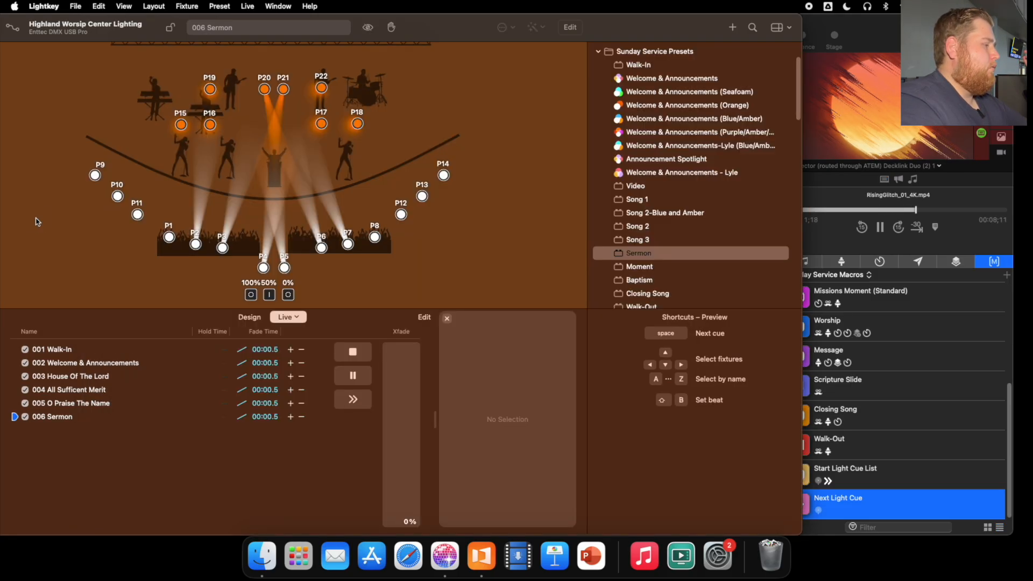
- Switch to Lightkey and add Song - Verse (All Vocals) from Worship Presets - Amber, White as the seventh cue of the cuelist
click(37, 221)
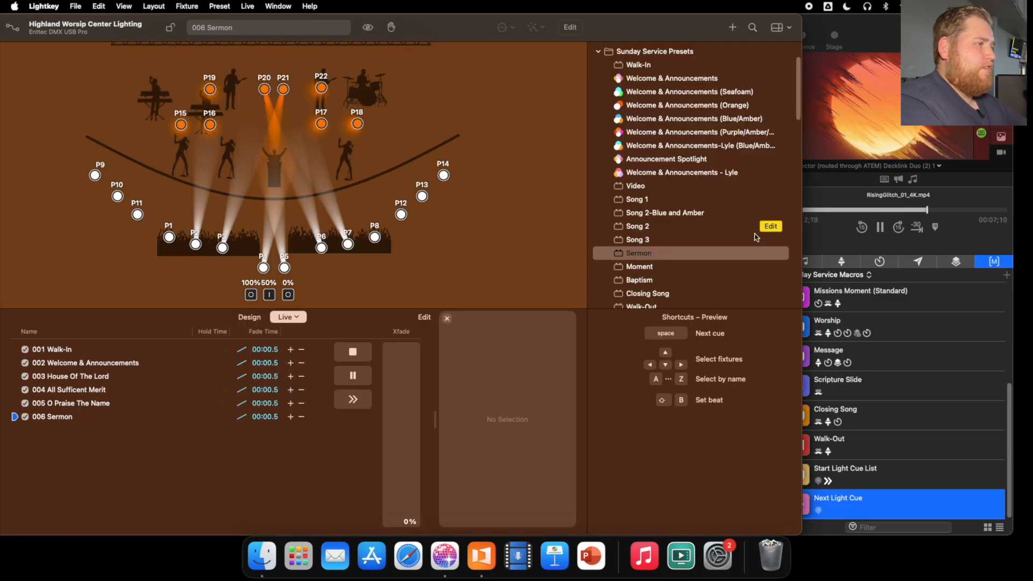
scroll(692, 259, down, 2)
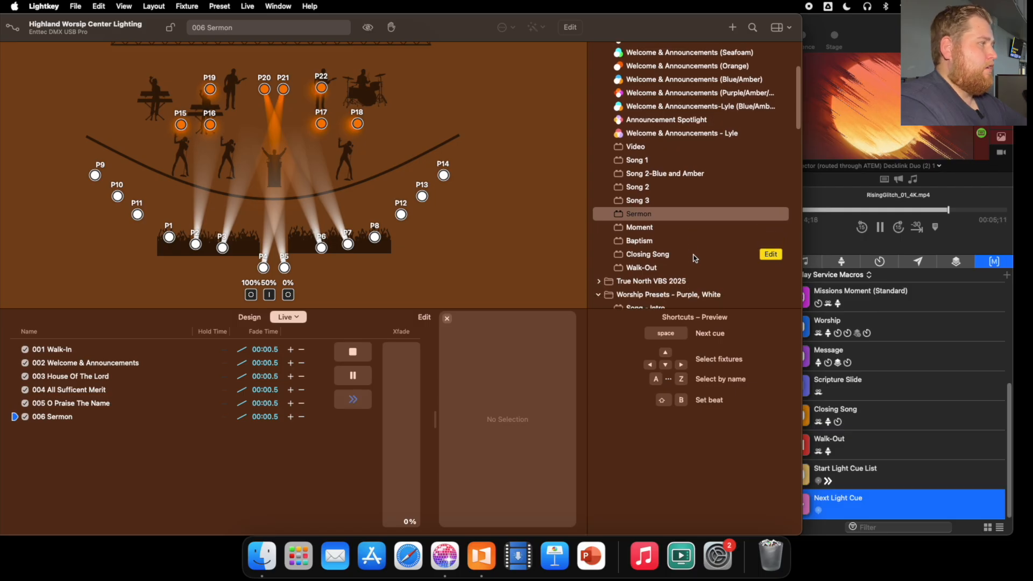
scroll(693, 258, down, 10)
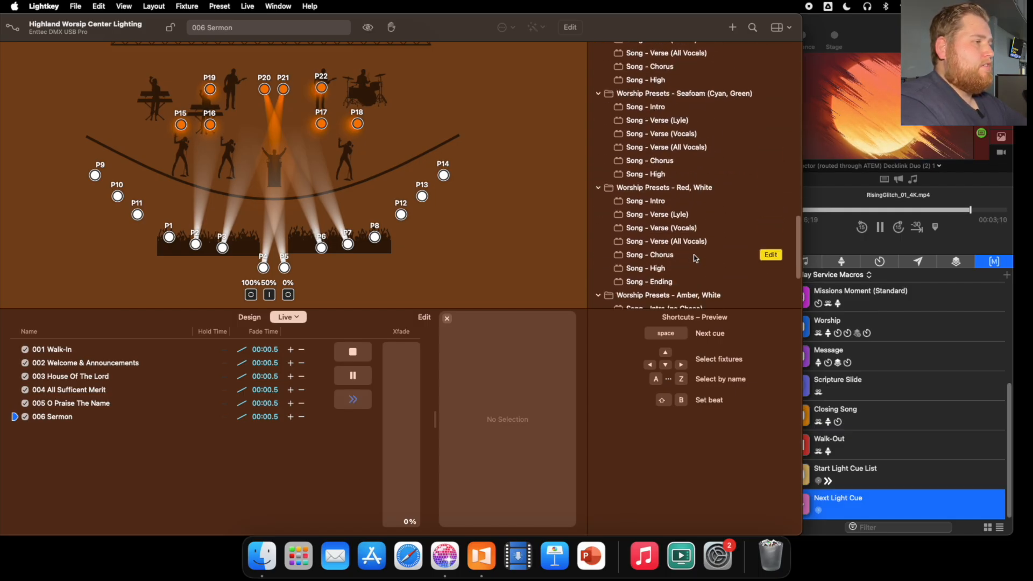
scroll(694, 258, down, 5)
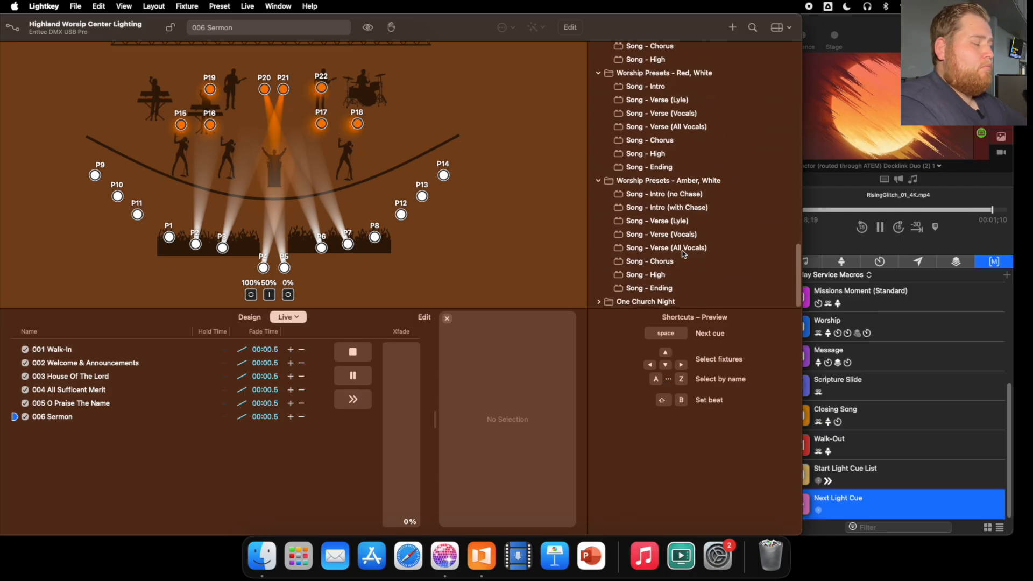
drag(683, 253, 90, 430)
- Rename the seventh cue as Great Are You Lord, and advance the cuelist to it
right_click(90, 433)
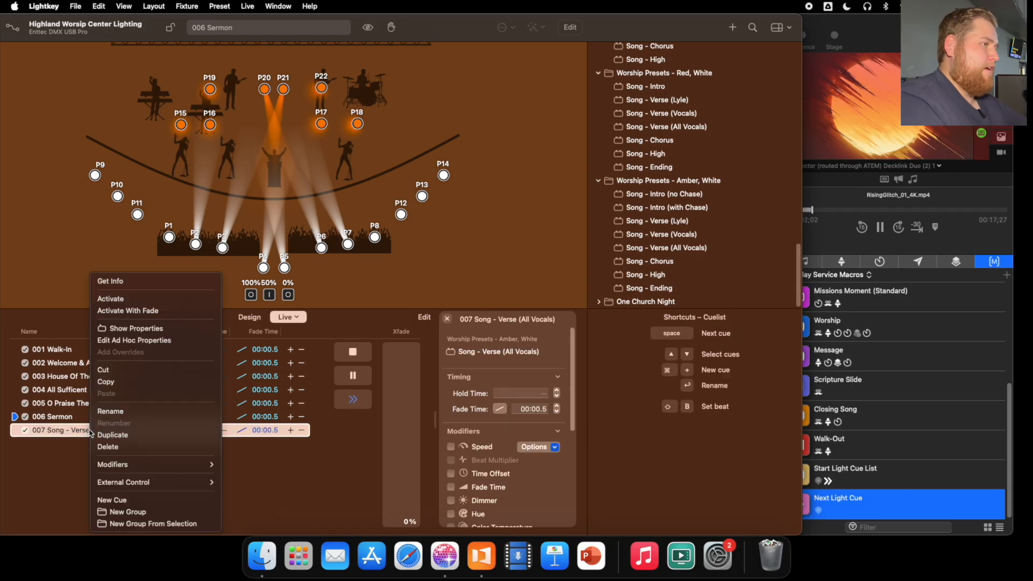
click(110, 411)
text(Gr)
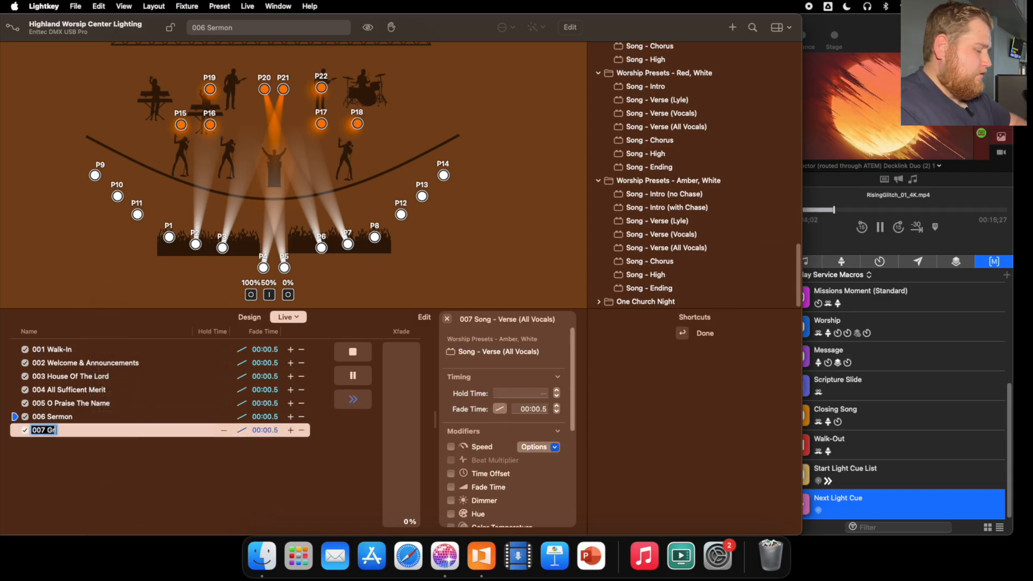
text(eat ARe You Lord)
key(Return)
key(space)
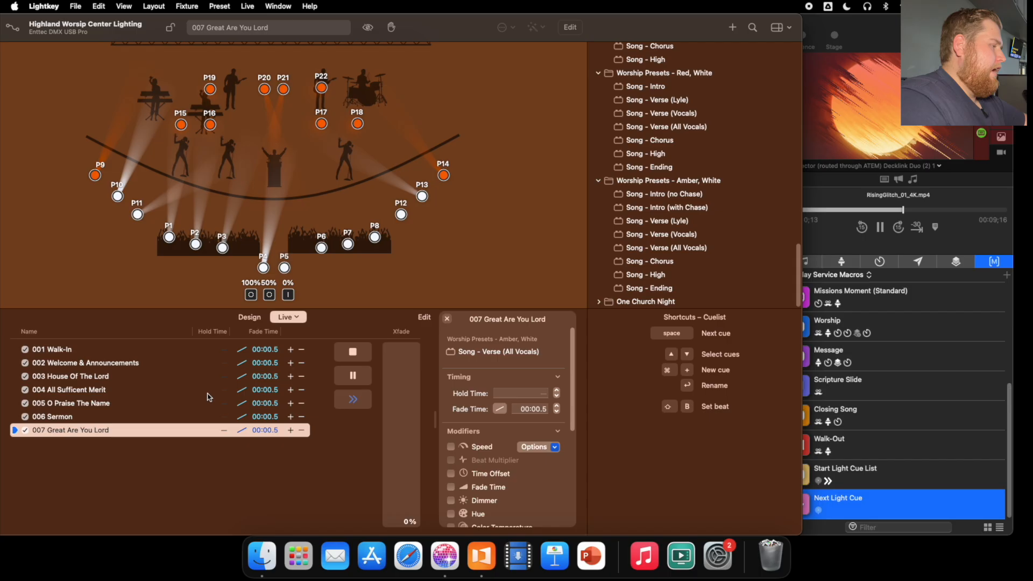
- Switch to ProPresenter, add the Next Light Cue macro to the first Intro slide of Great Are You Lord, and trigger the second Intro slide
key(super+Tab)
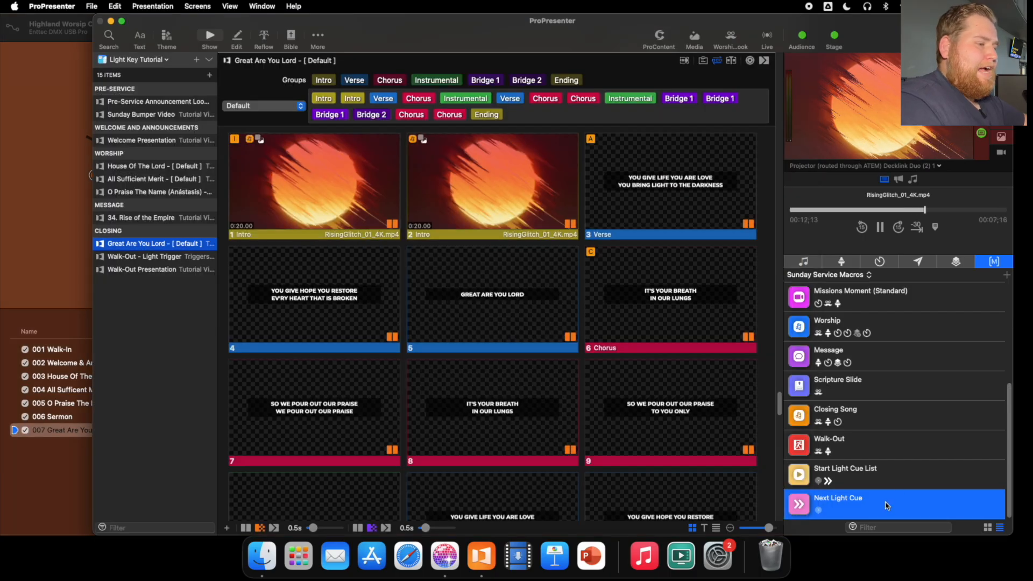
drag(888, 503, 326, 196)
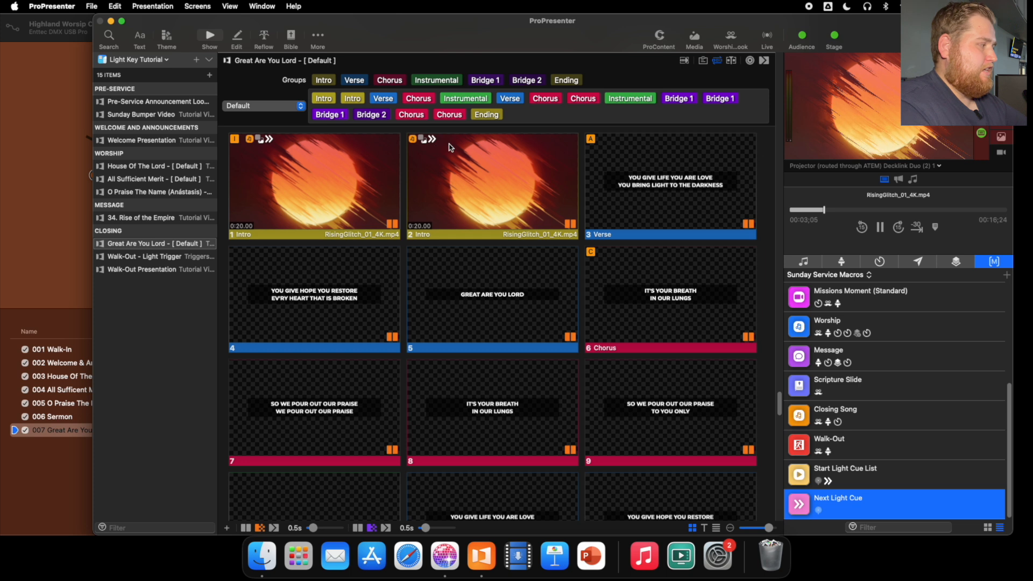
click(498, 197)
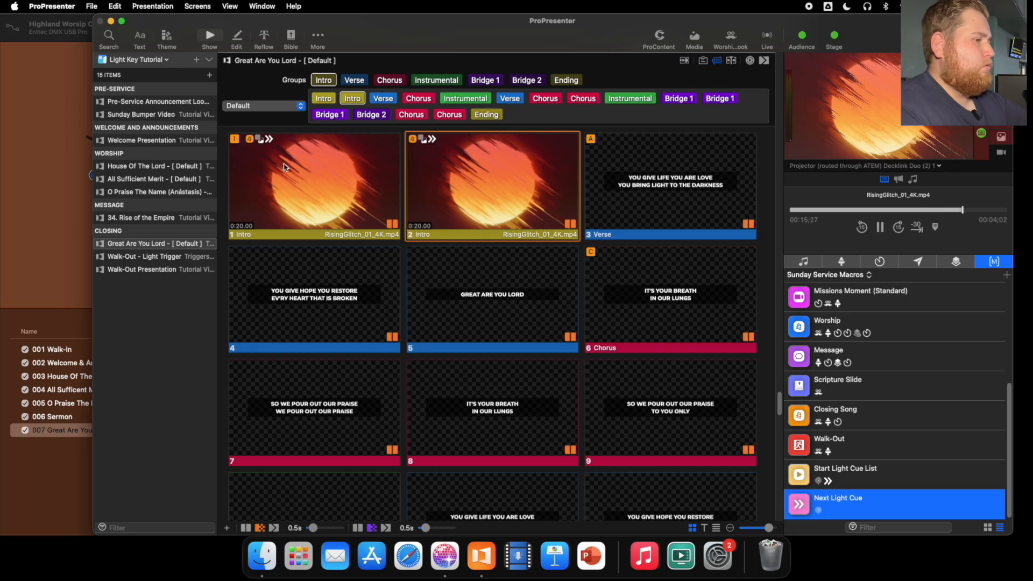
- Return to Lightkey and duplicate the 007 Great Are You Lord cue as the eighth cue of the cuelist
click(58, 300)
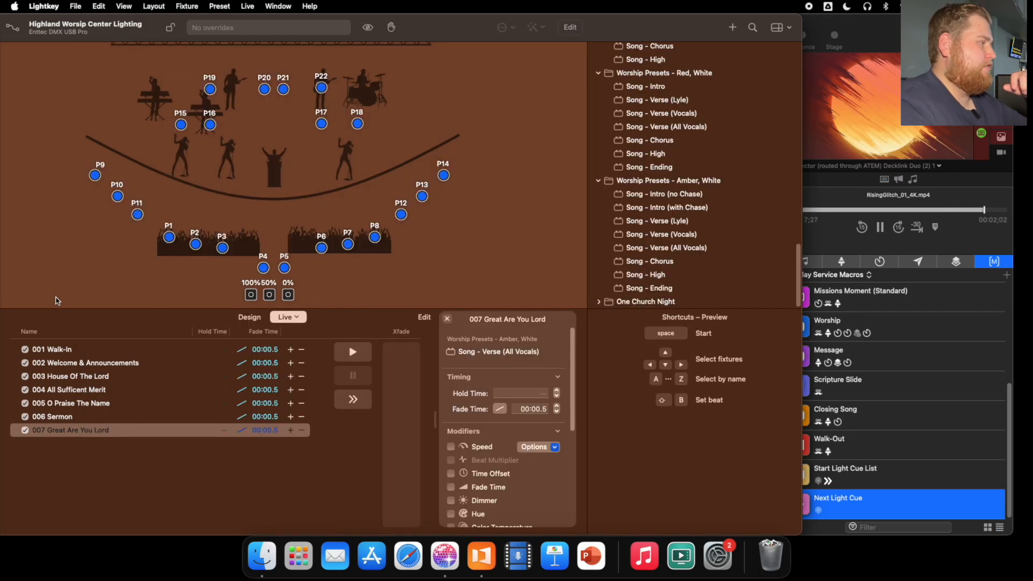
click(110, 430)
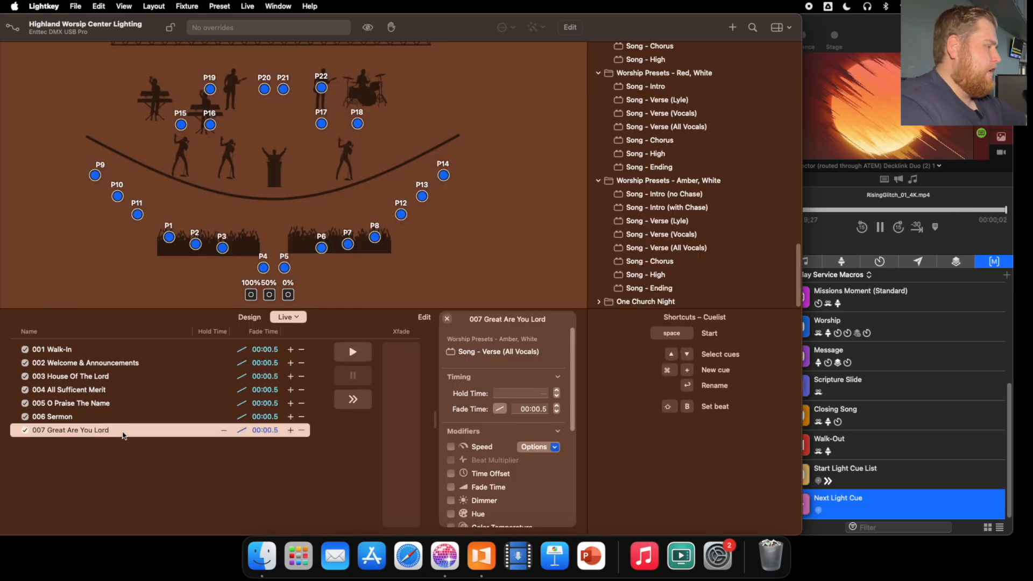
key(Escape)
right_click(124, 434)
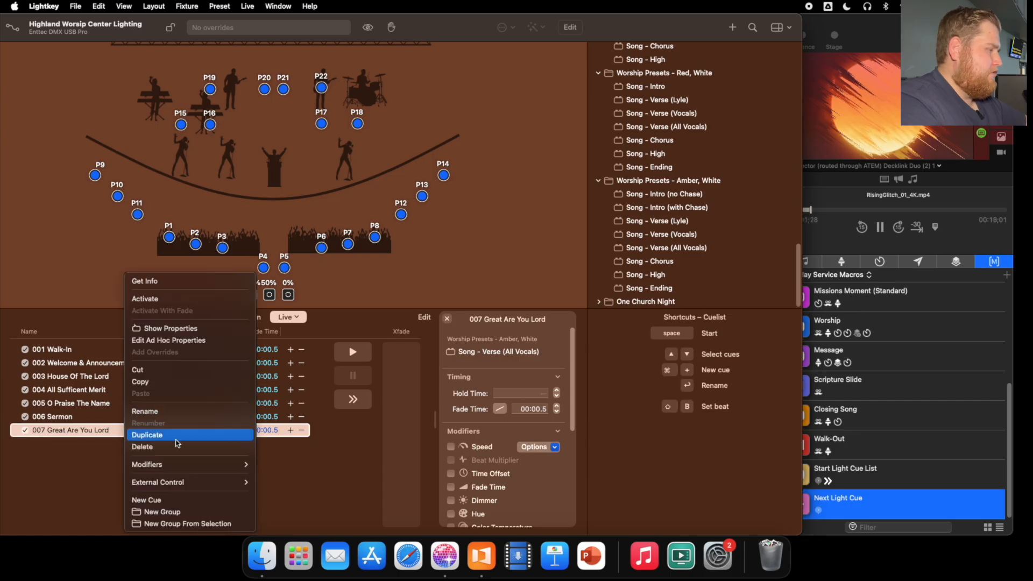
click(98, 432)
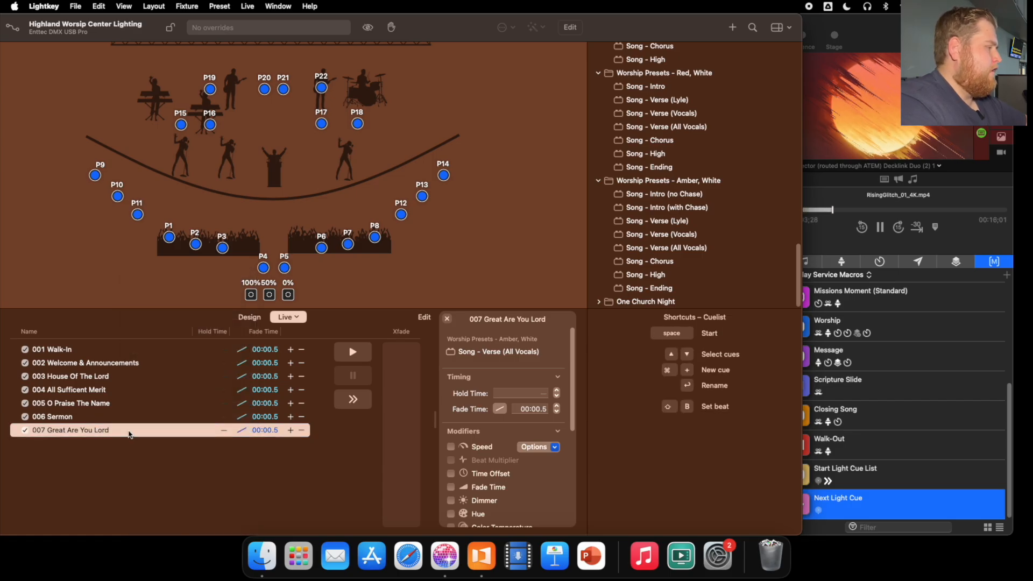
right_click(129, 433)
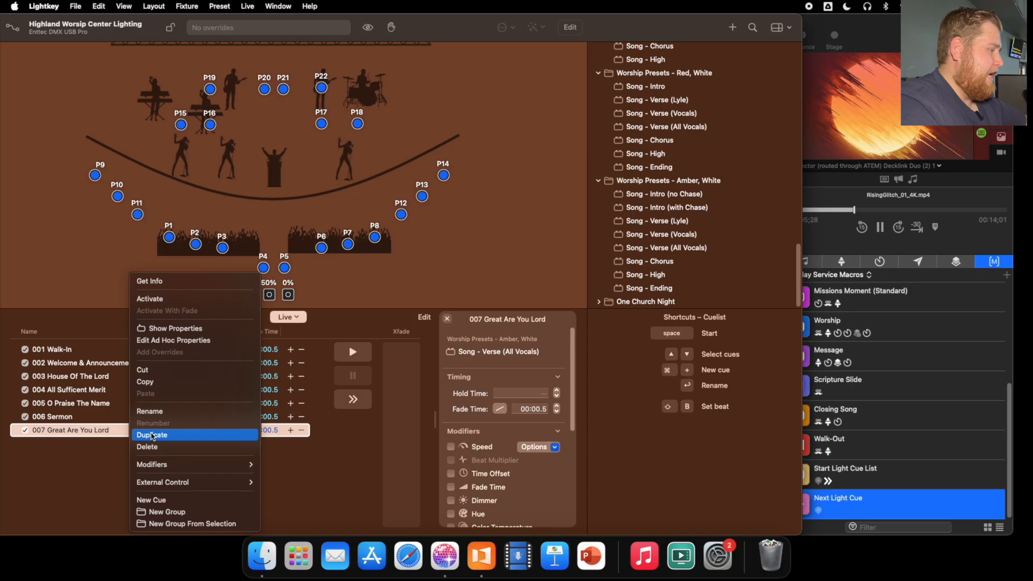
click(147, 435)
key(Return)
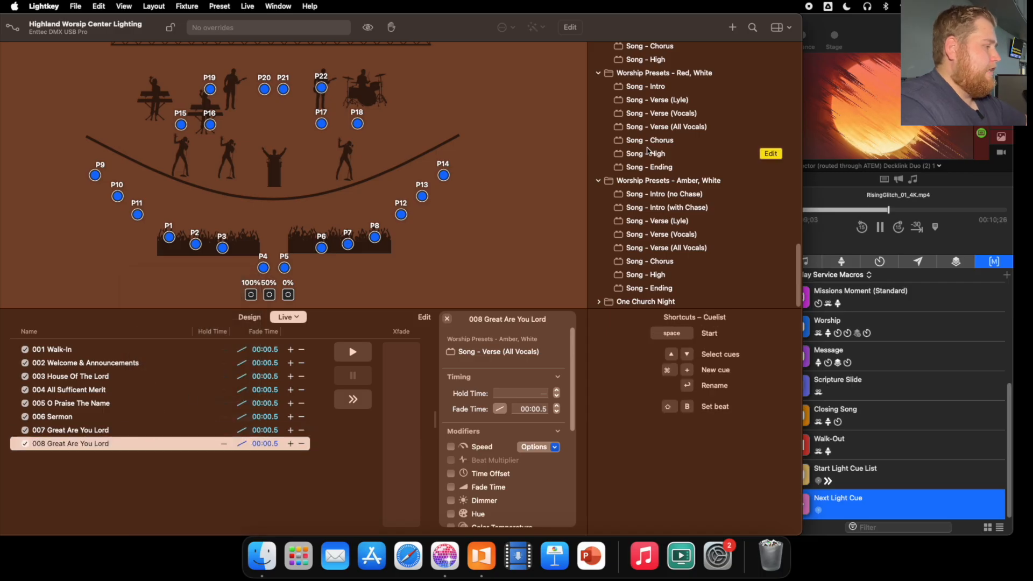
- Switch to ProPresenter and show the first and last slides of the Walk-Out Presentation
key(super+Tab)
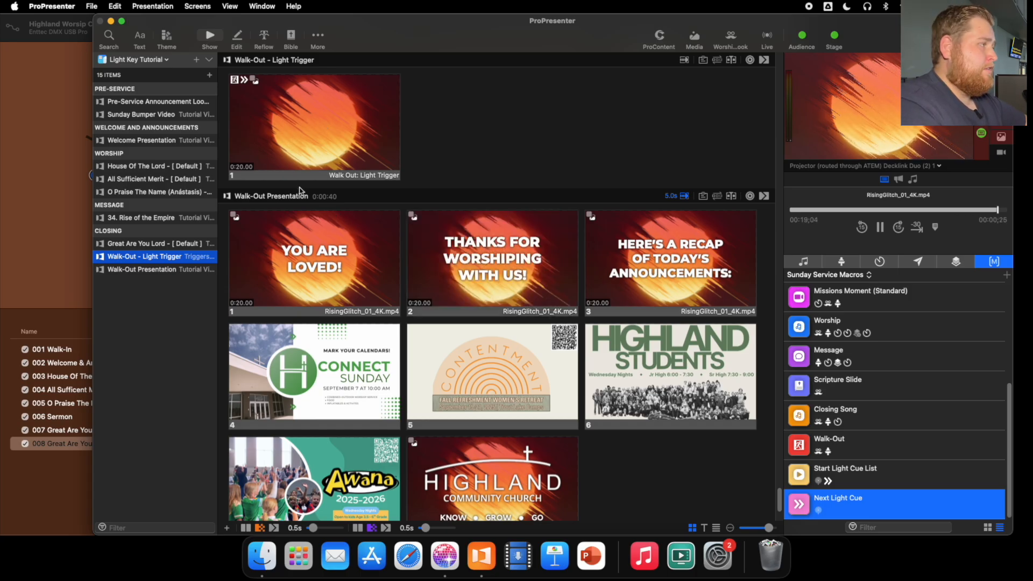
click(356, 277)
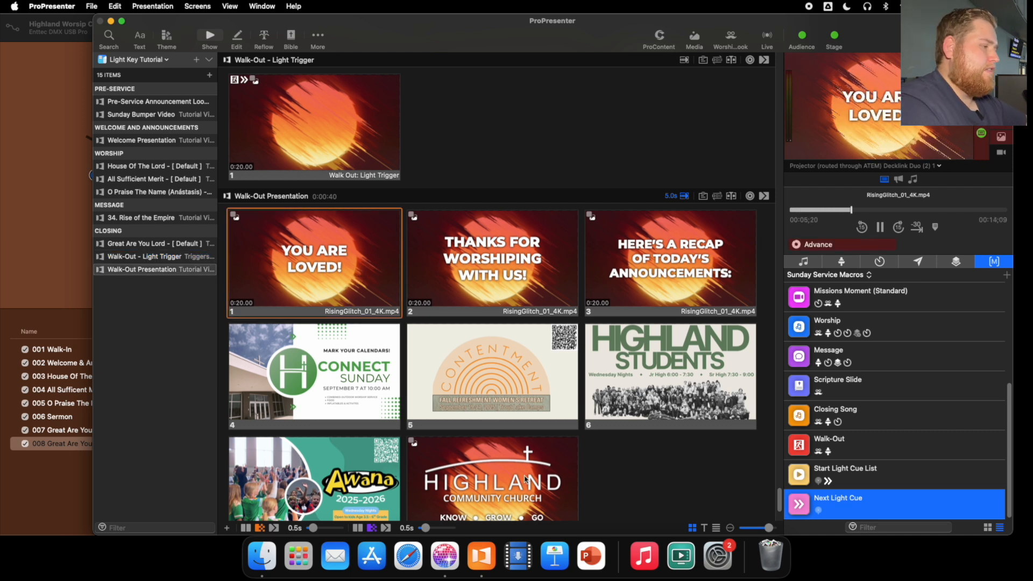
click(440, 468)
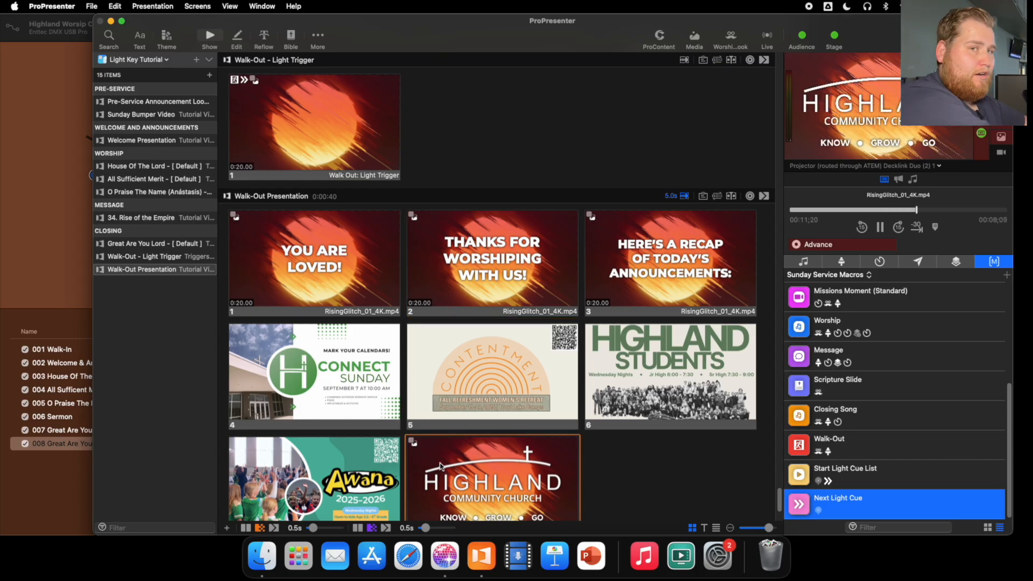
scroll(455, 174, up, 2)
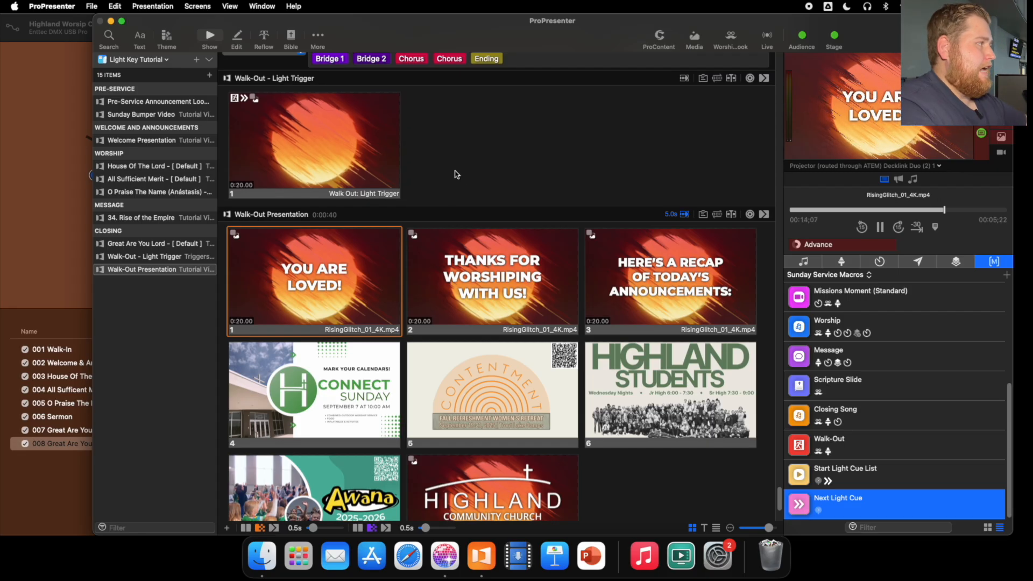
scroll(454, 175, up, 2)
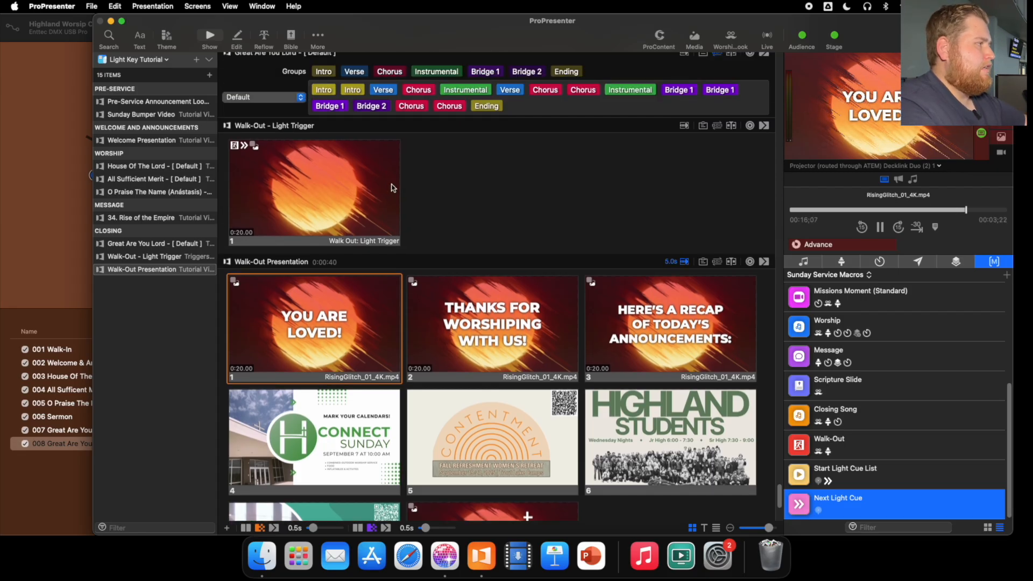
- Trigger the Walk-Out - Light Trigger slide, check the active cue in Lightkey's cuelist, and return to ProPresenter
click(353, 187)
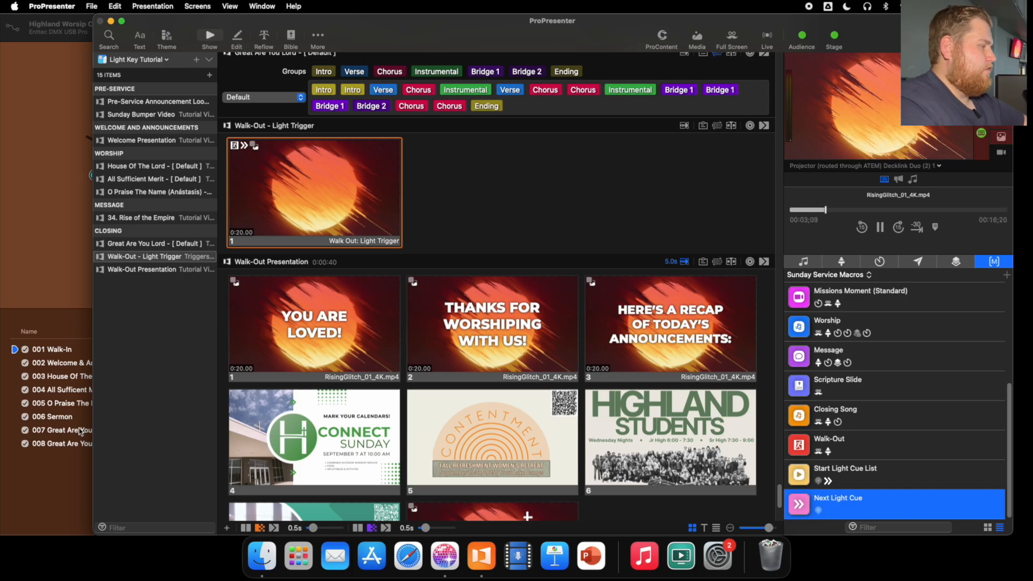
click(68, 343)
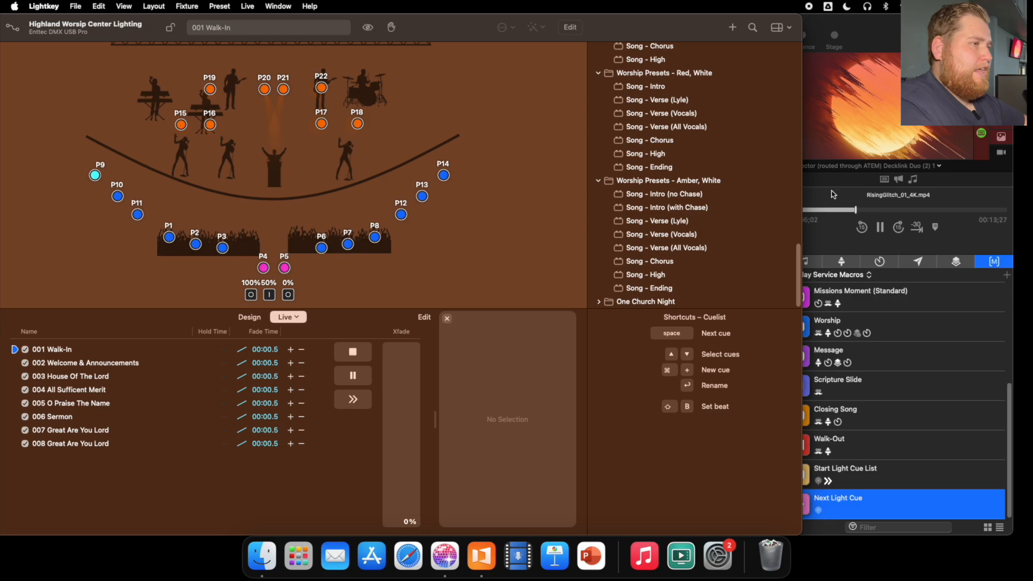
click(324, 329)
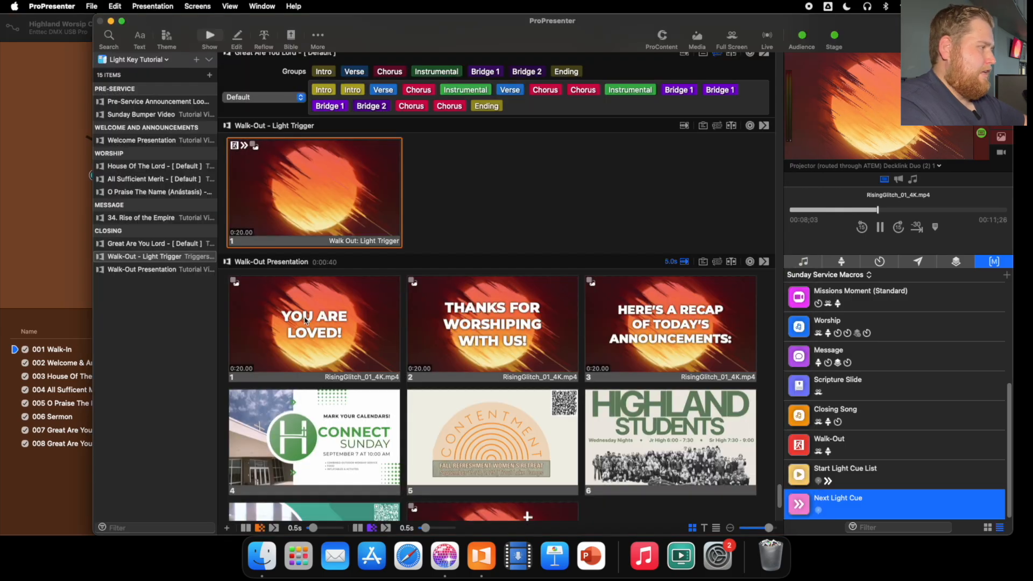
- Show the "You Are Loved!" slide of the Walk-Out Presentation
click(305, 321)
click(304, 321)
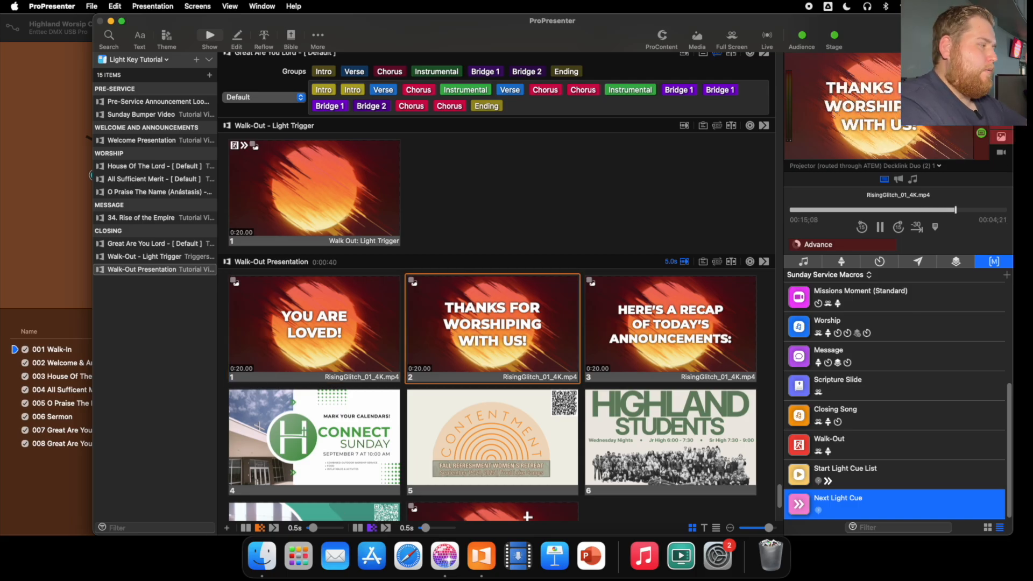
- Switch to Lightkey and add the Walk-Out preset from the Sunday Service Presets as the ninth cue of the cuelist
click(41, 326)
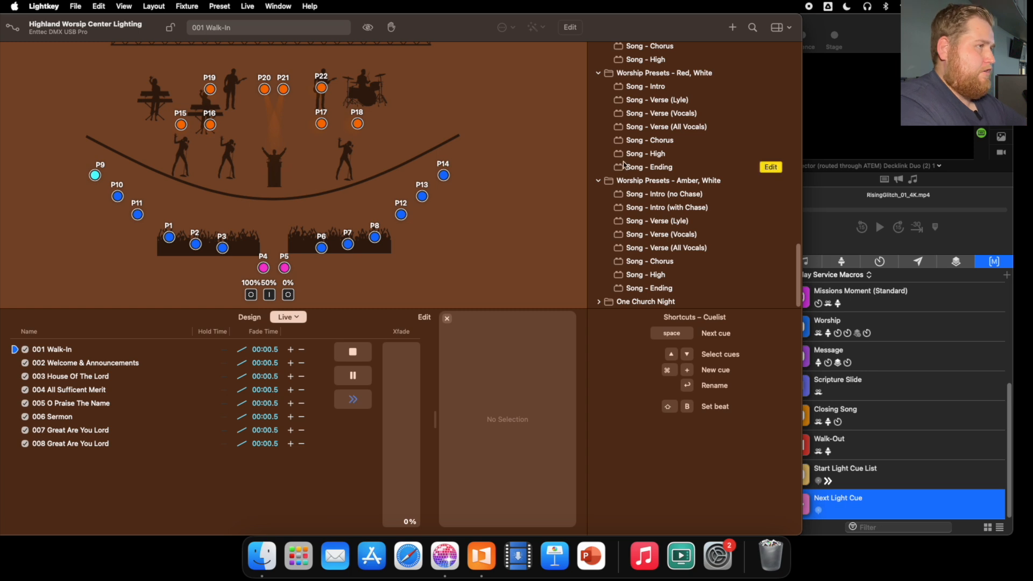
scroll(677, 161, up, 8)
scroll(675, 152, up, 12)
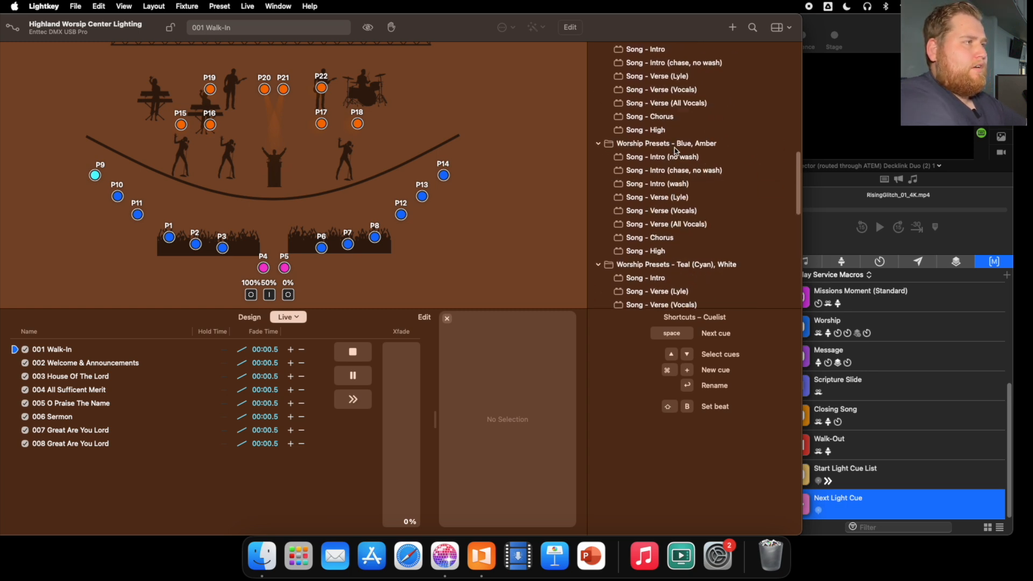
scroll(673, 154, up, 1)
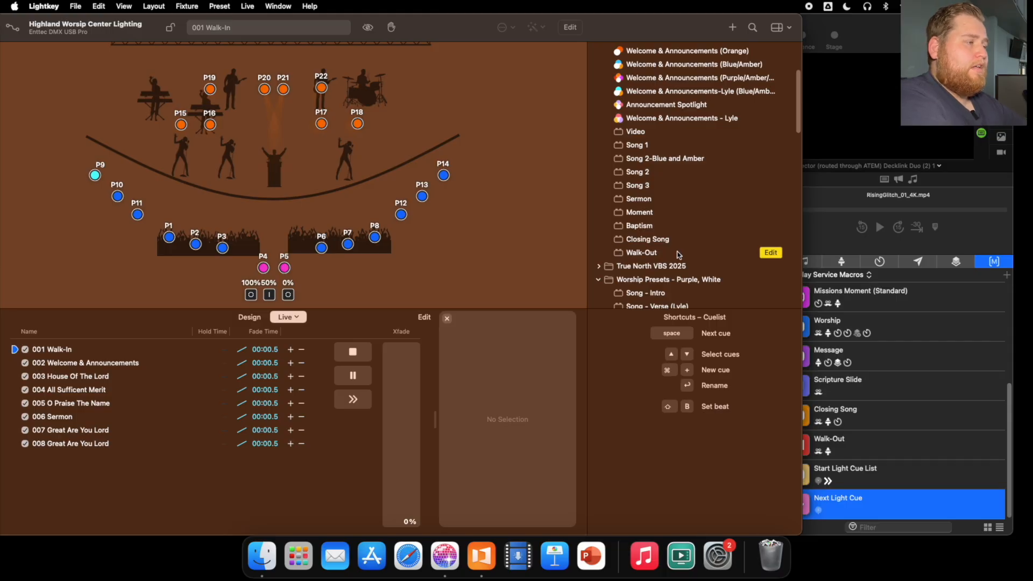
drag(677, 255, 105, 475)
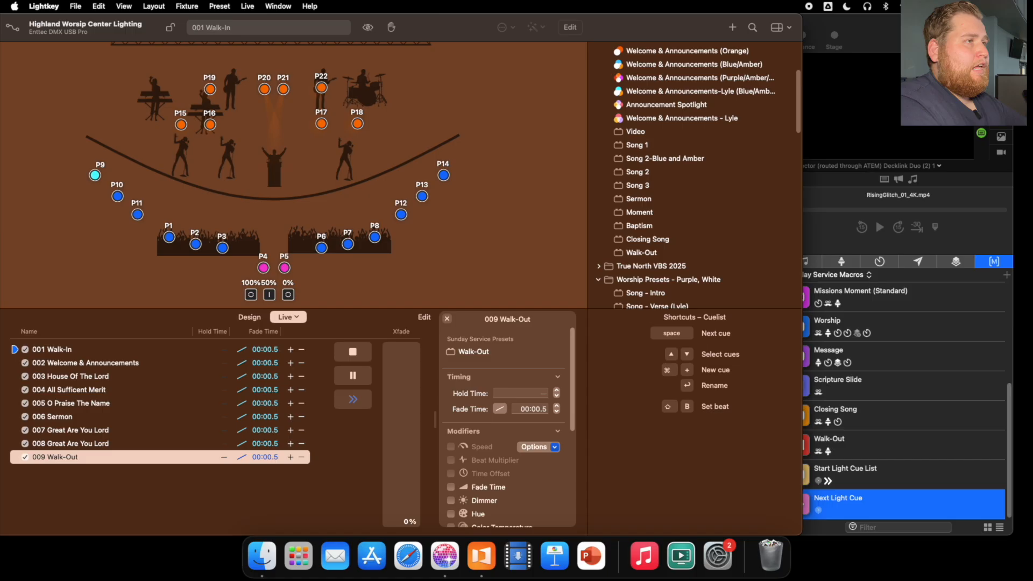
- Switch to ProPresenter and trigger the 9:00 AM Service slide of the Pre-Service Announcement Loop, followed by the Sunday Bumper Video
key(super+Tab)
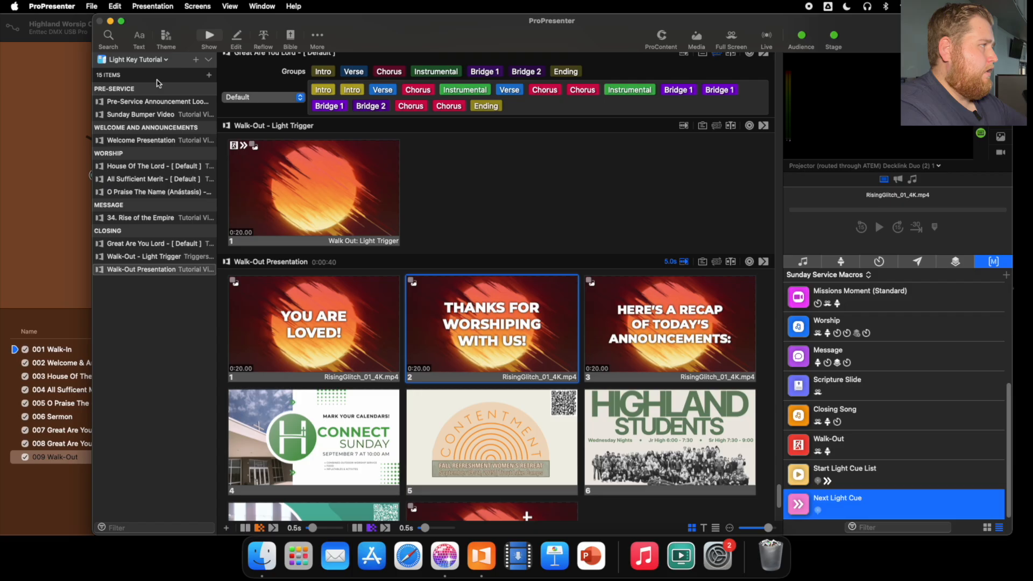
click(156, 90)
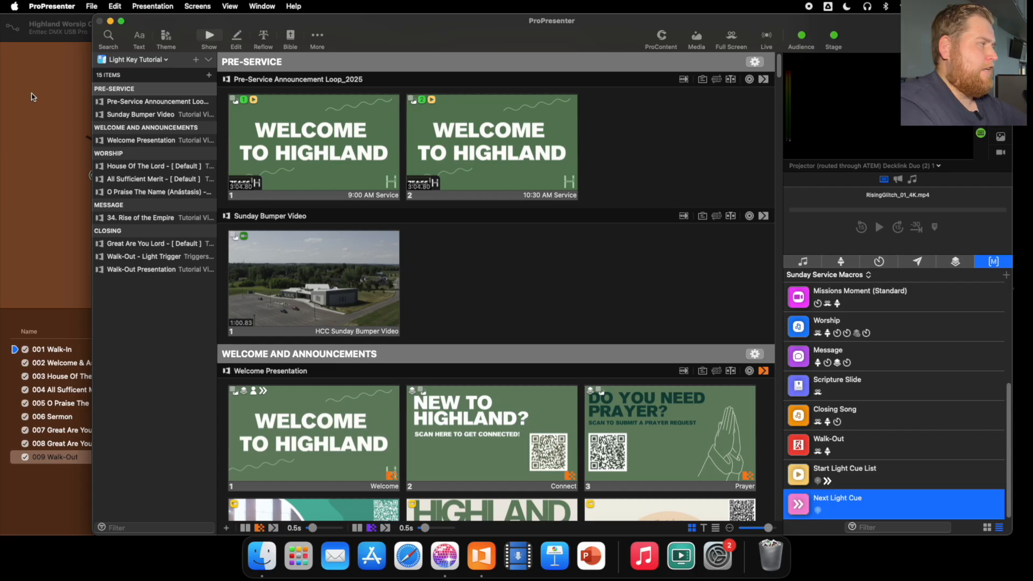
click(141, 101)
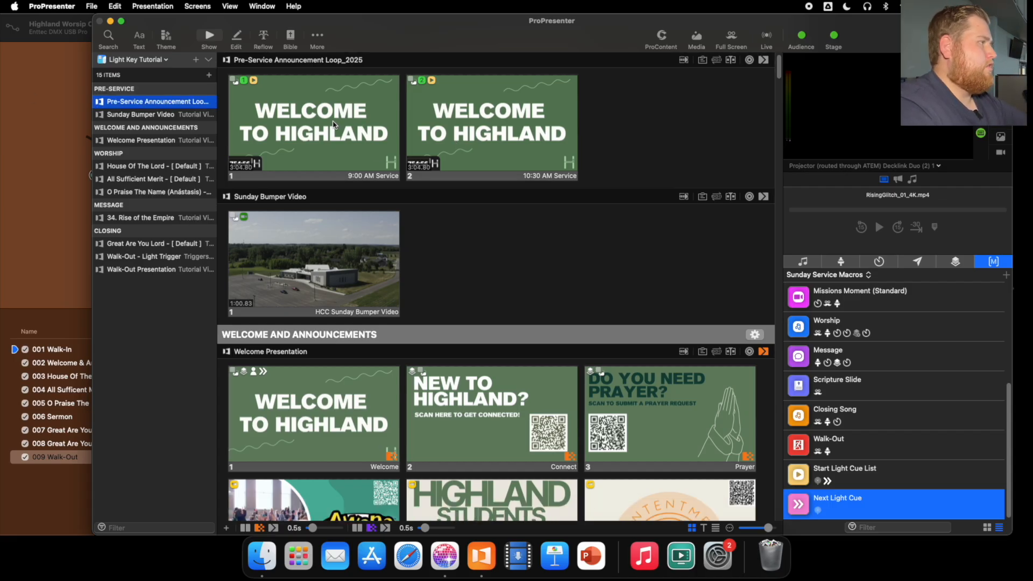
click(333, 124)
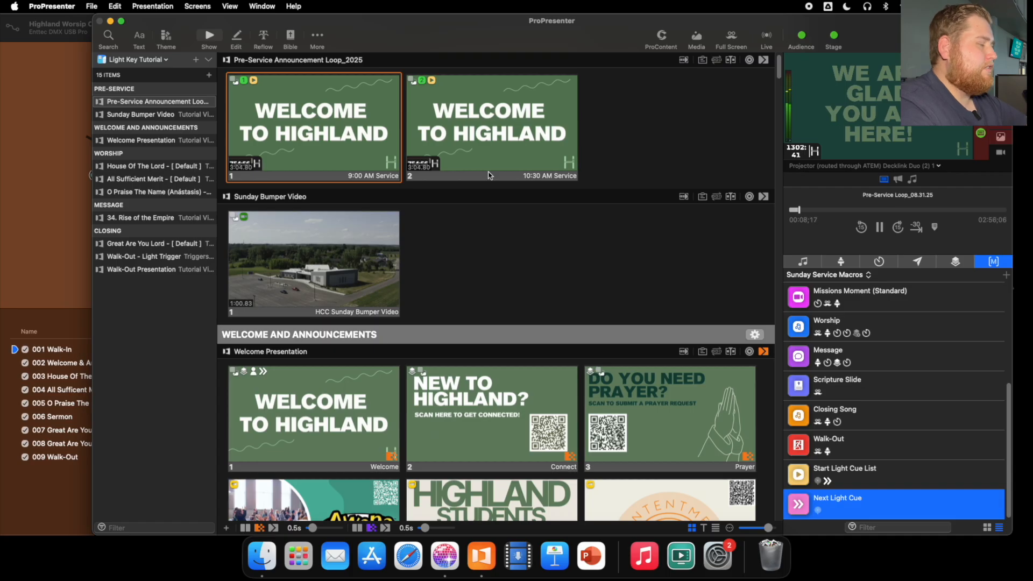
scroll(293, 241, down, 1)
click(284, 238)
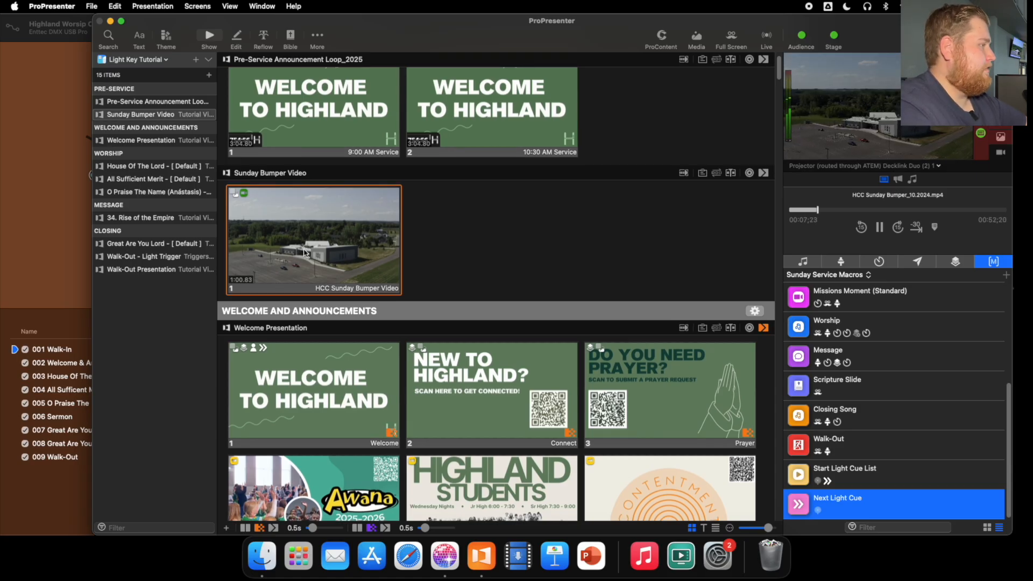
- Trigger the Welcome slide of the Welcome Presentation, check the active cue in Lightkey, and return to ProPresenter
scroll(305, 253, down, 3)
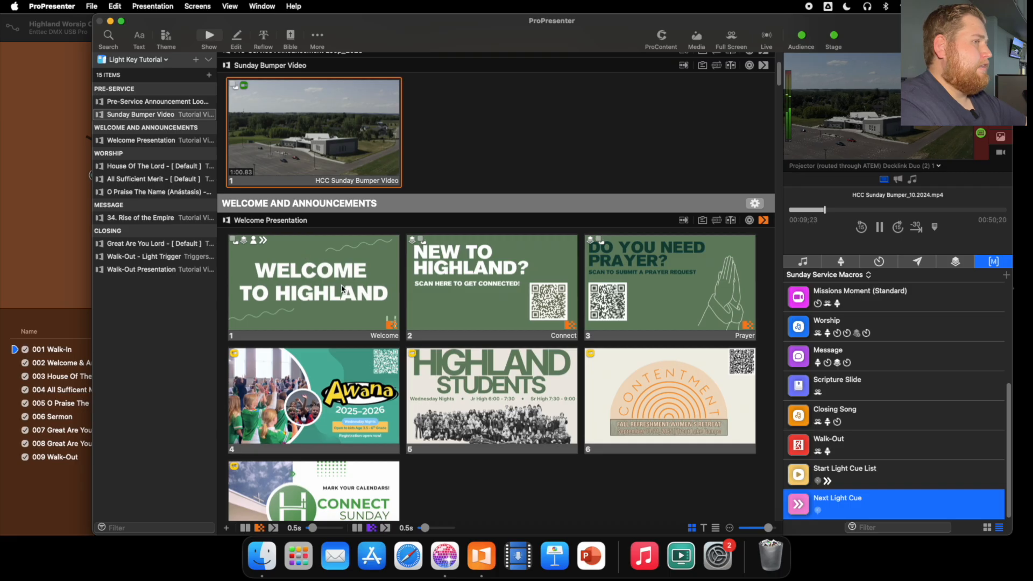
click(333, 287)
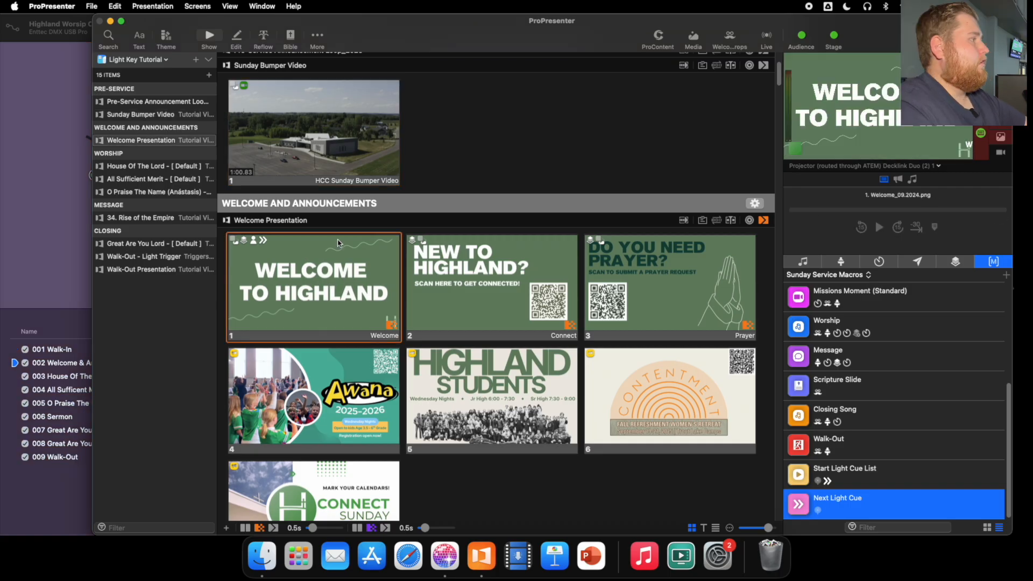
click(66, 330)
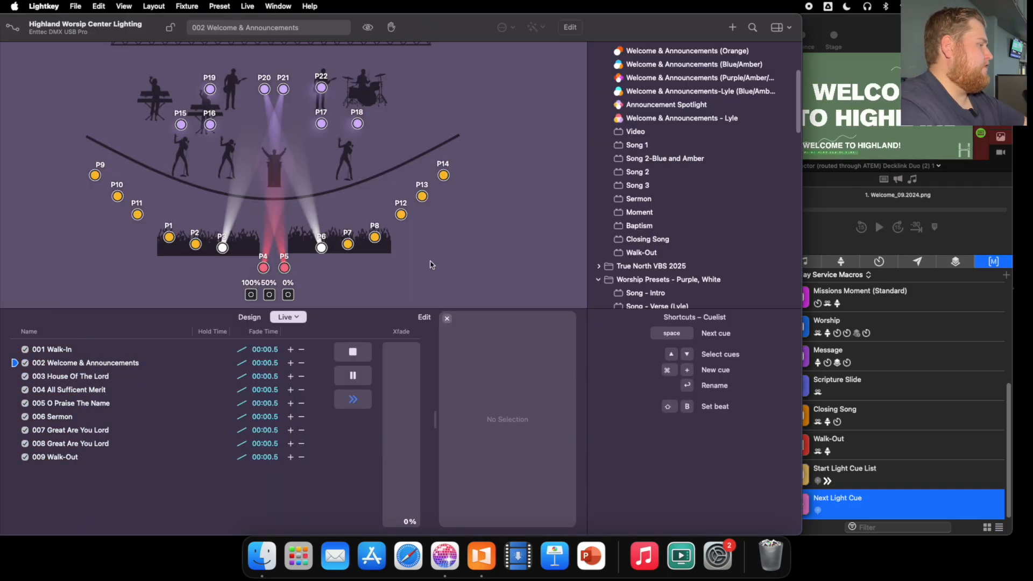
key(super+Tab)
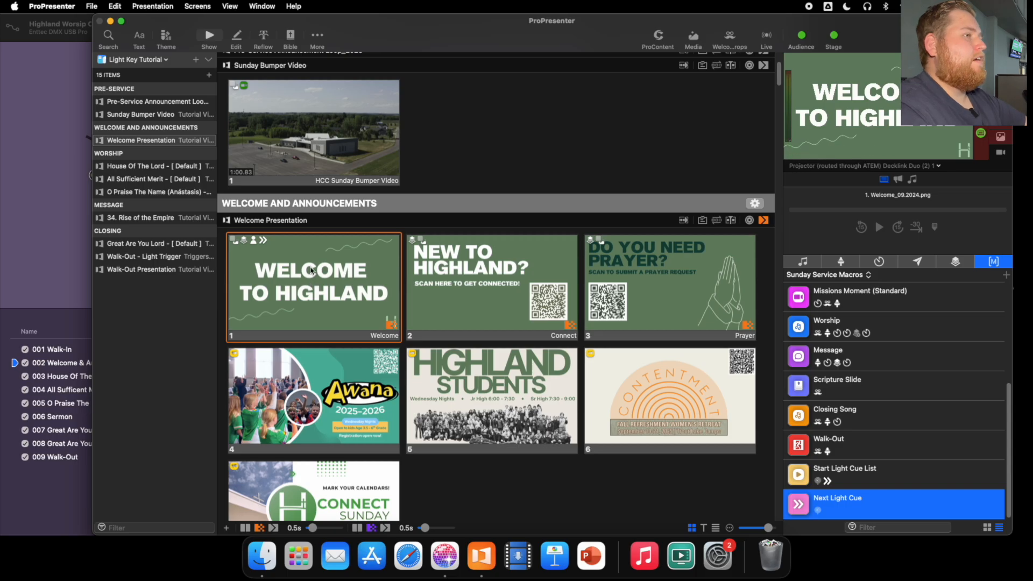
- Trigger the Intro slides of House Of The Lord, All Sufficient Merit and O Praise The Name in order to test their light cues
scroll(312, 283, down, 10)
scroll(322, 284, down, 3)
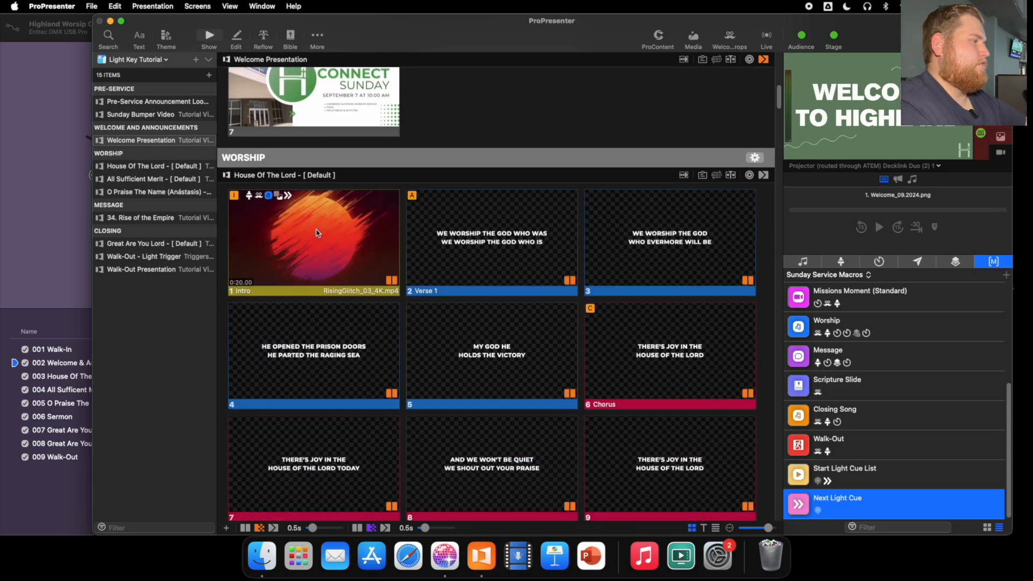
click(317, 233)
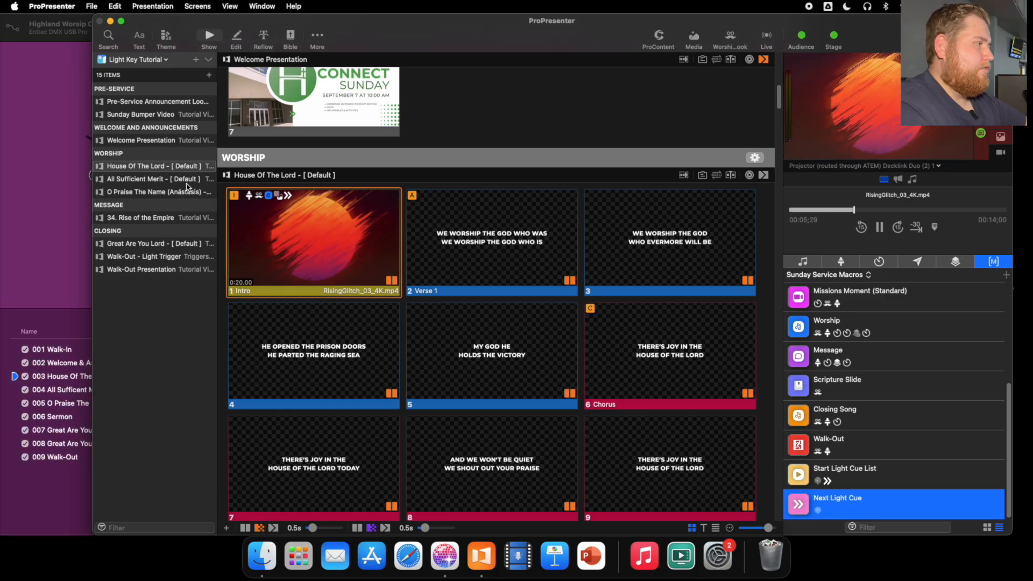
click(203, 179)
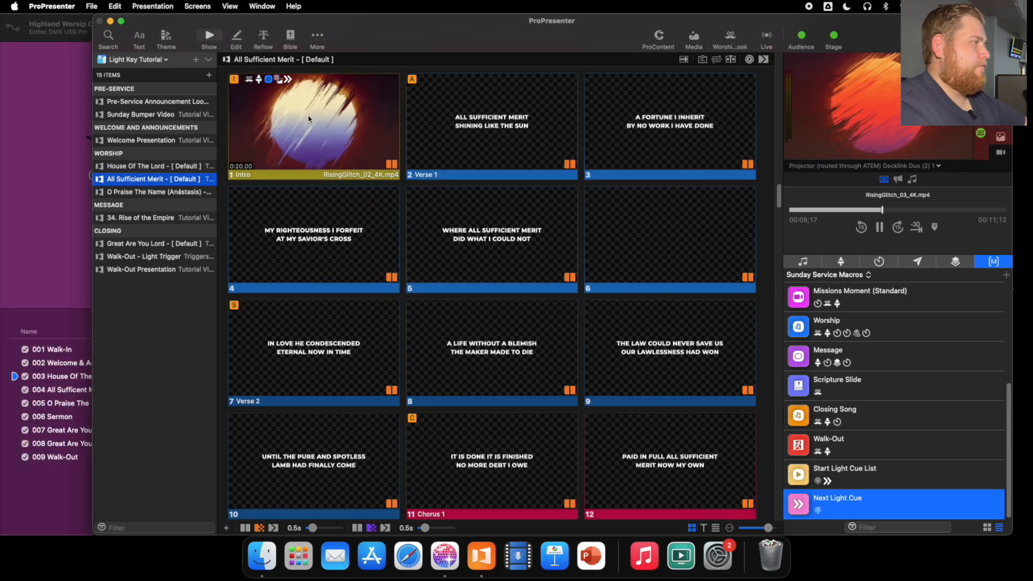
click(252, 170)
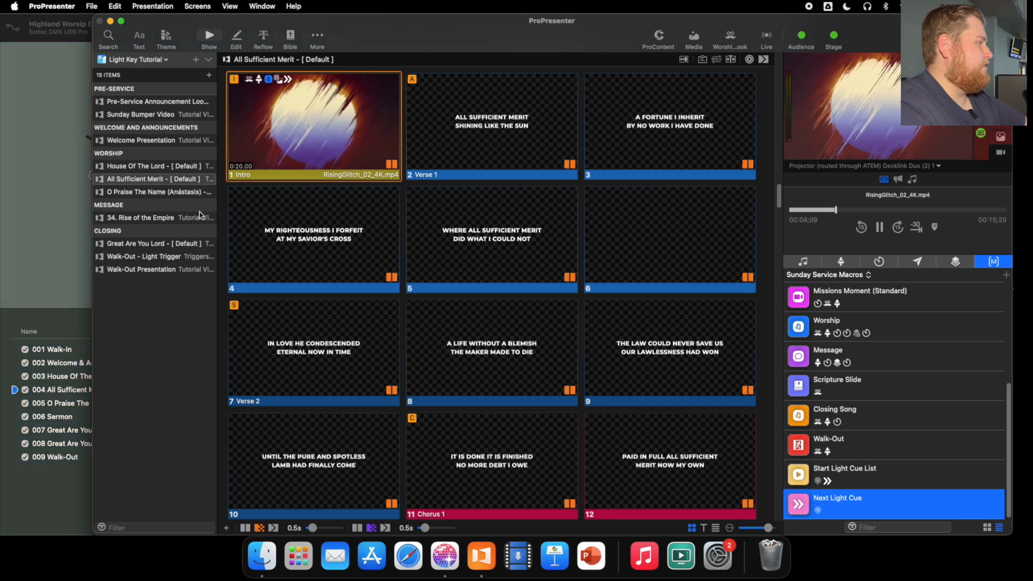
click(164, 192)
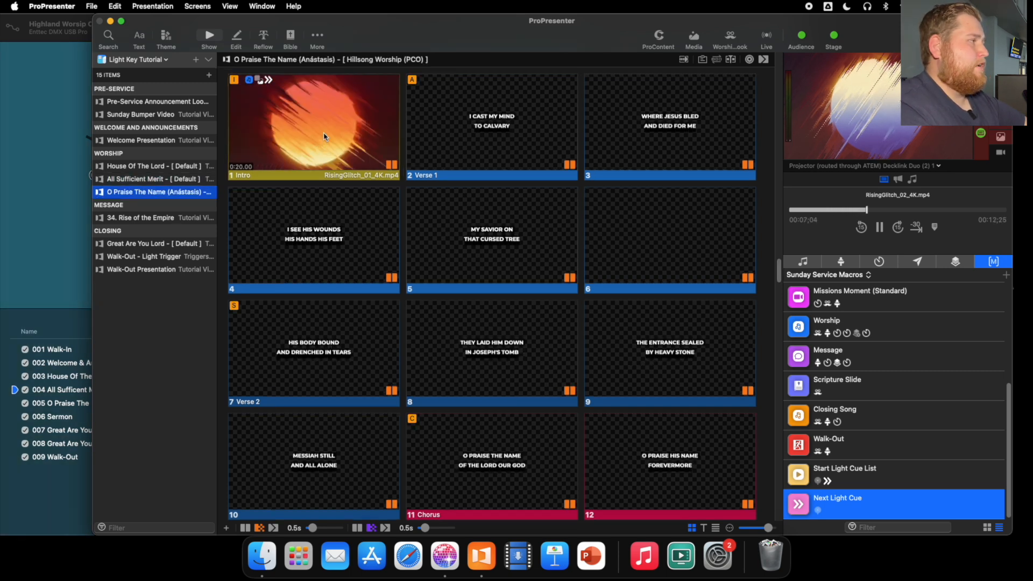
click(323, 142)
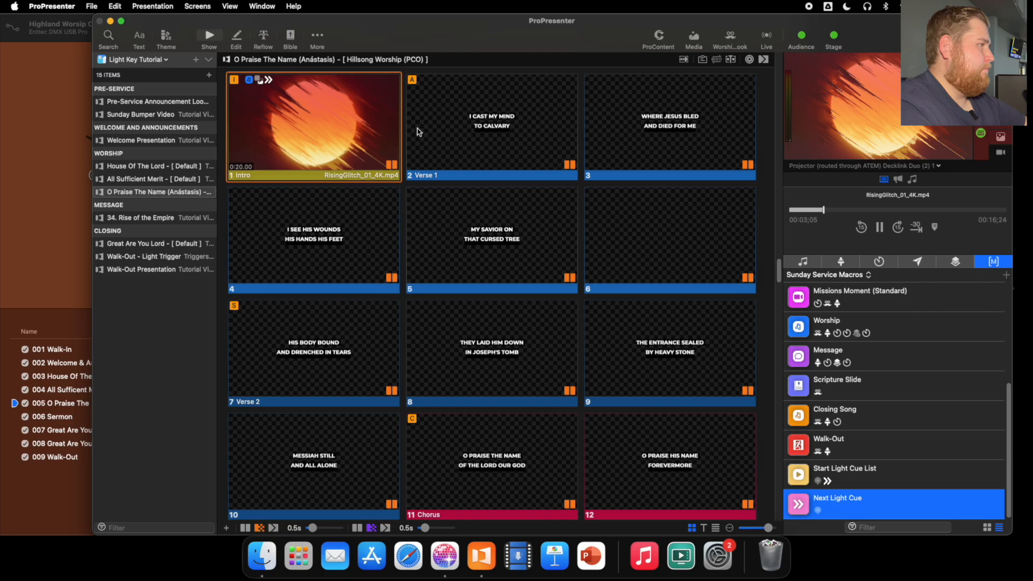
- Trigger the Sermon Title slide of 34. Rise of the Empire, check the active cue in Lightkey, and return to ProPresenter
click(161, 217)
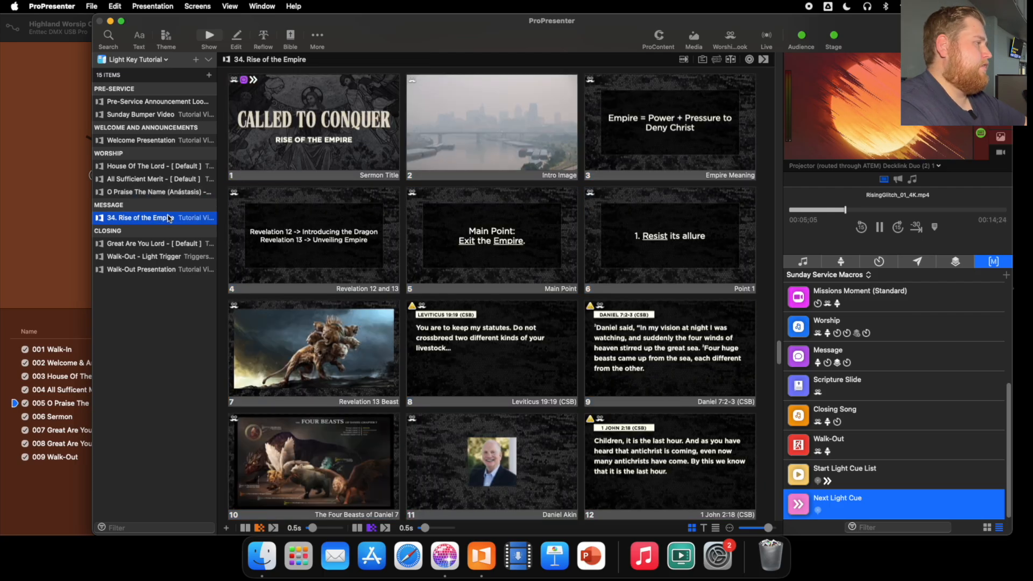
click(227, 176)
click(80, 180)
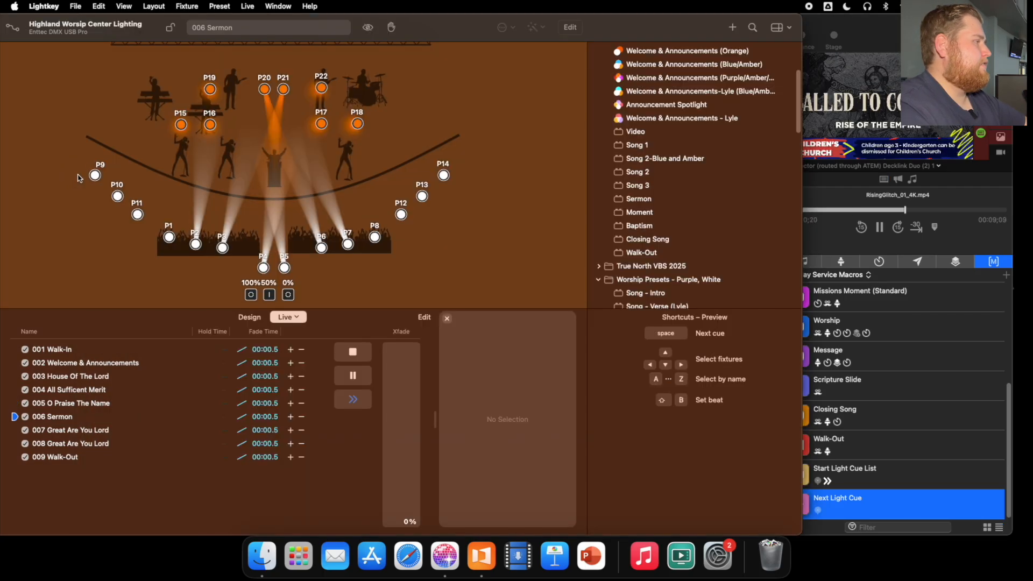
click(821, 24)
- Trigger the first and second Intro slides of Great Are You Lord to test both of its light cues
click(171, 244)
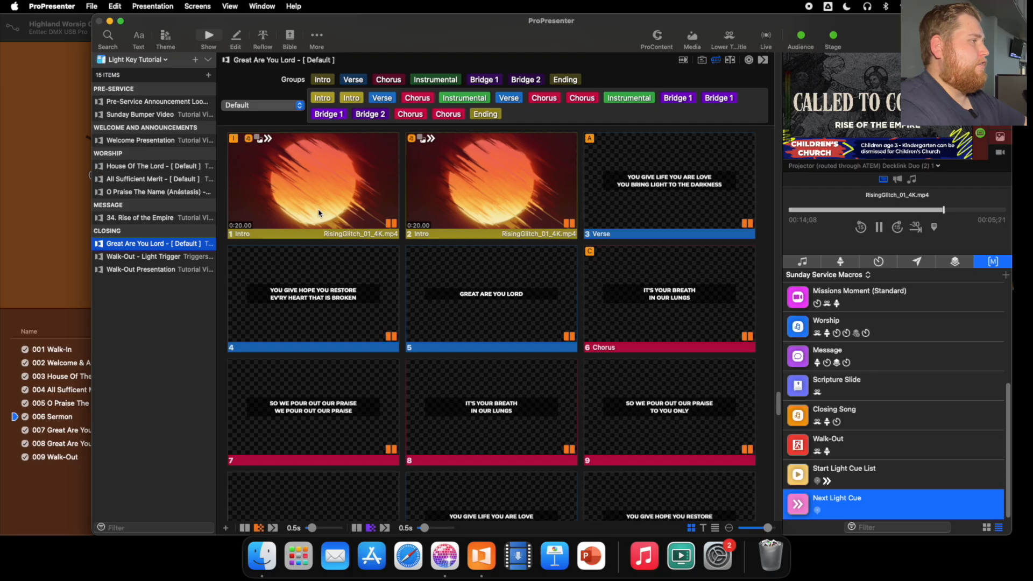
click(303, 202)
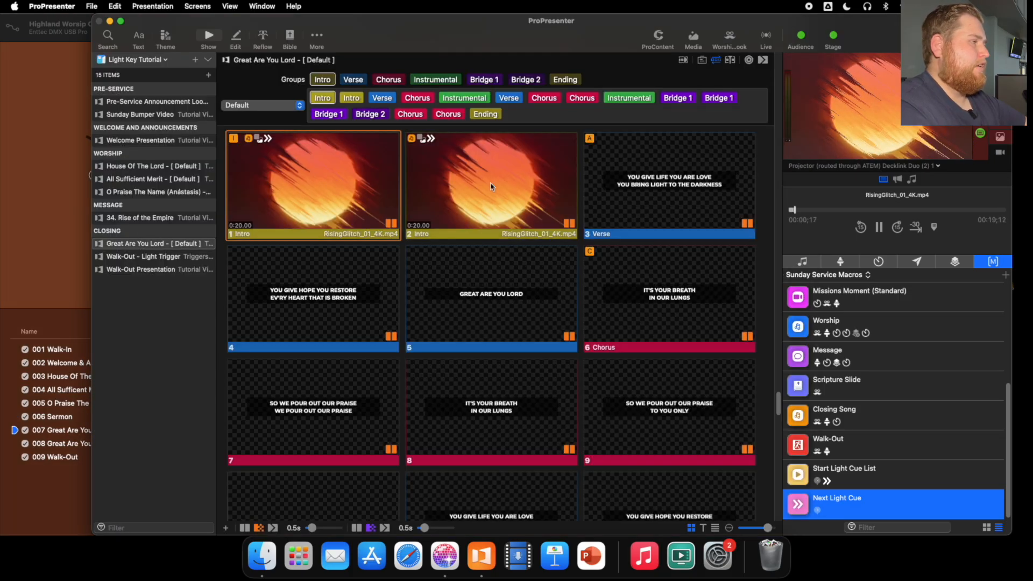
click(491, 189)
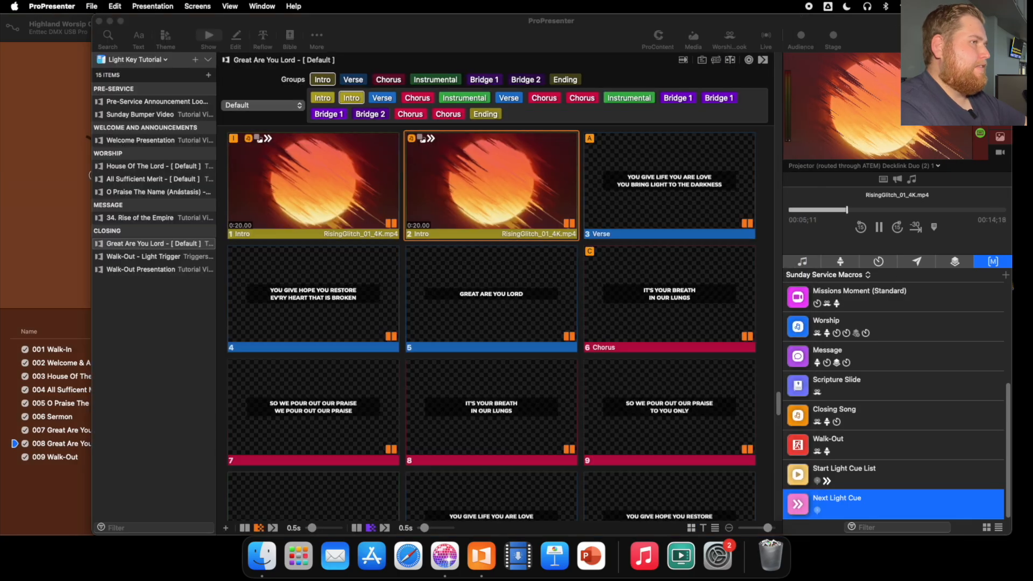
- Trigger the Walk-Out - Light Trigger slide, followed by the 10:30 AM Service slide of the Pre-Service Announcement Loop to restart the cuelist
click(487, 248)
click(156, 256)
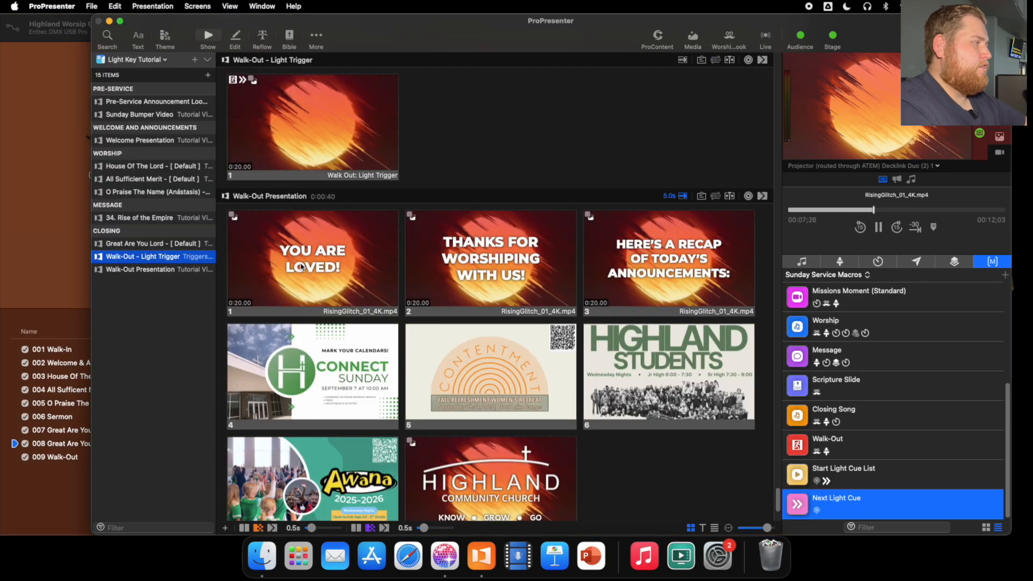
click(341, 122)
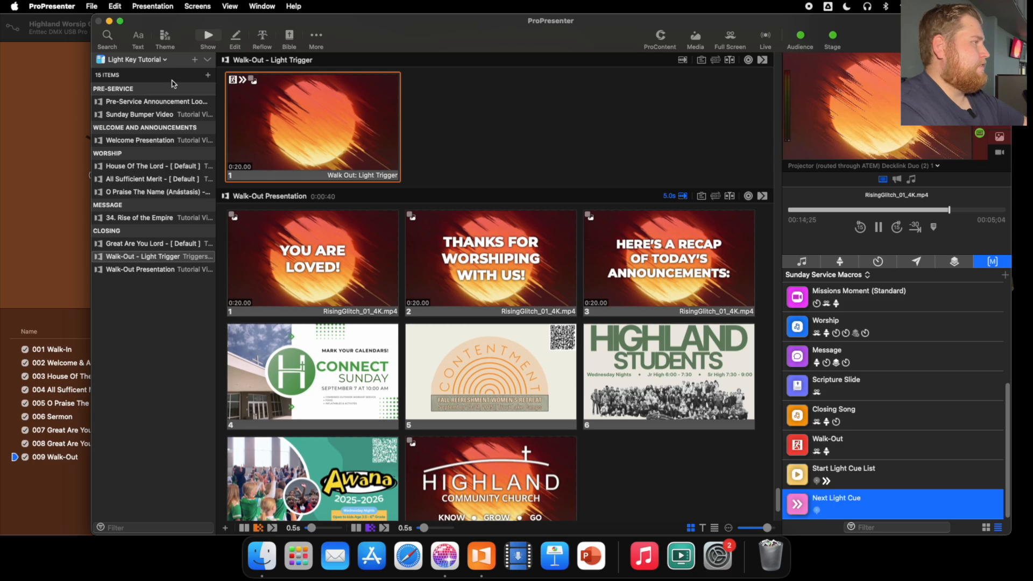
click(179, 89)
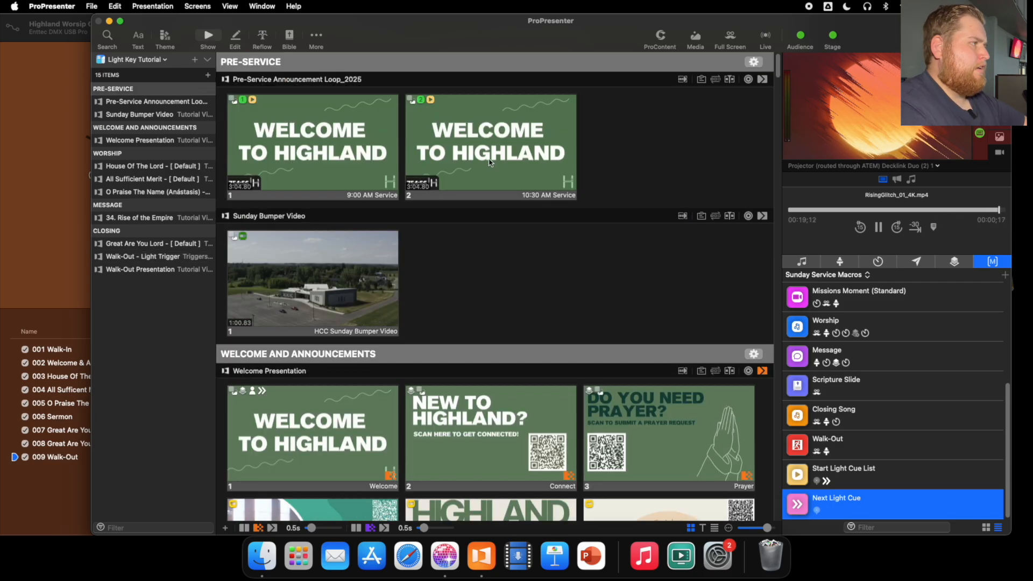
click(500, 144)
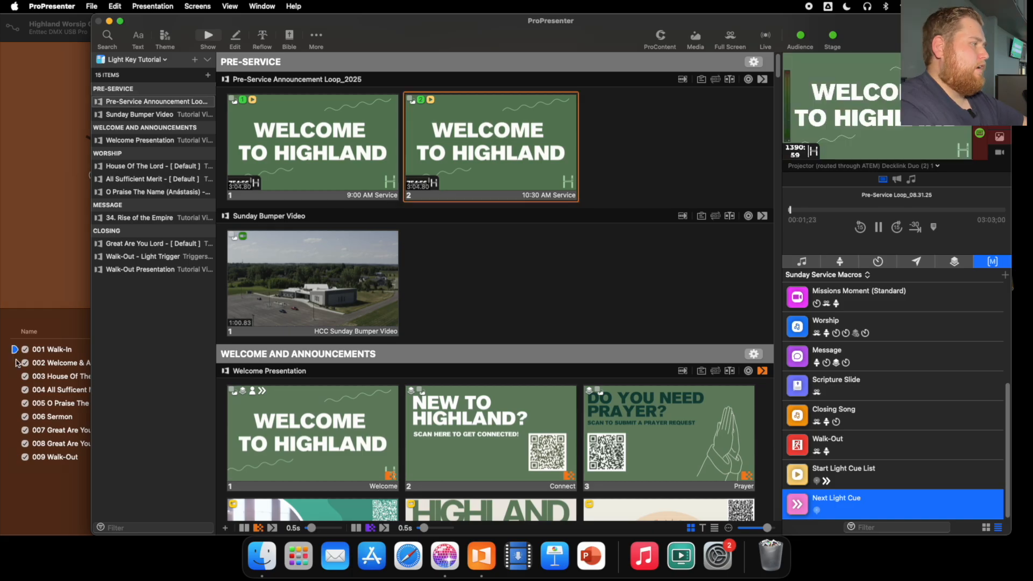